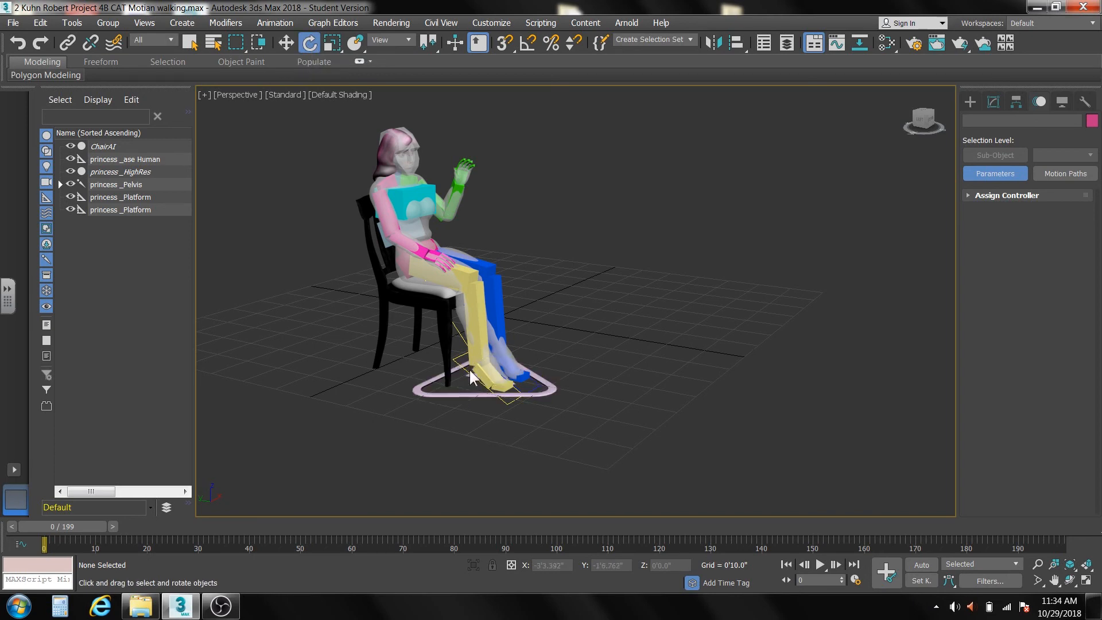
Rotate the right calf bone slightly and nudge the right foot platform with the Move tool.
{"action": "left_click", "coordinate": [475, 324]}
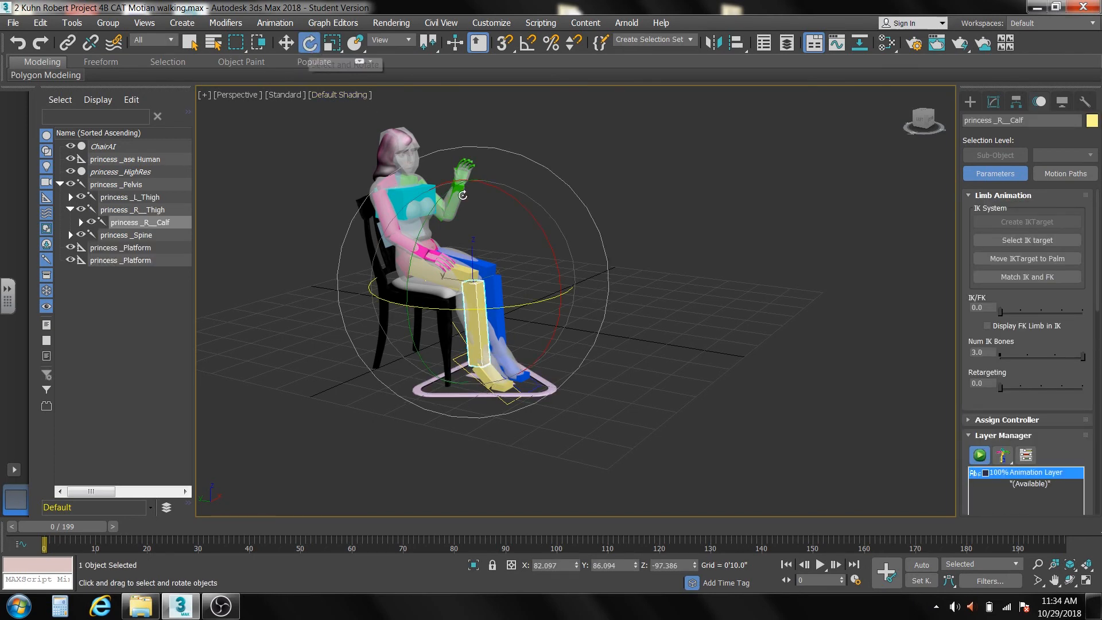
{"action": "mouse_move", "coordinate": [541, 231]}
{"action": "left_mouse_down"}
{"action": "mouse_move", "coordinate": [547, 248]}
{"action": "mouse_move", "coordinate": [533, 239]}
{"action": "left_mouse_up"}
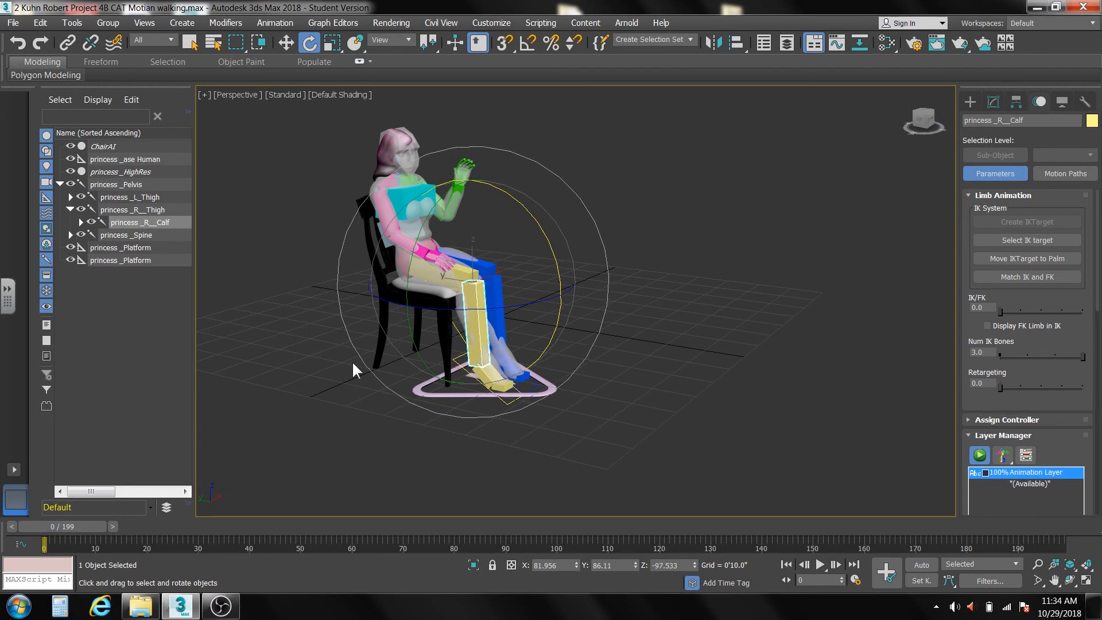
{"action": "left_click", "coordinate": [521, 453]}
{"action": "left_click", "coordinate": [502, 402]}
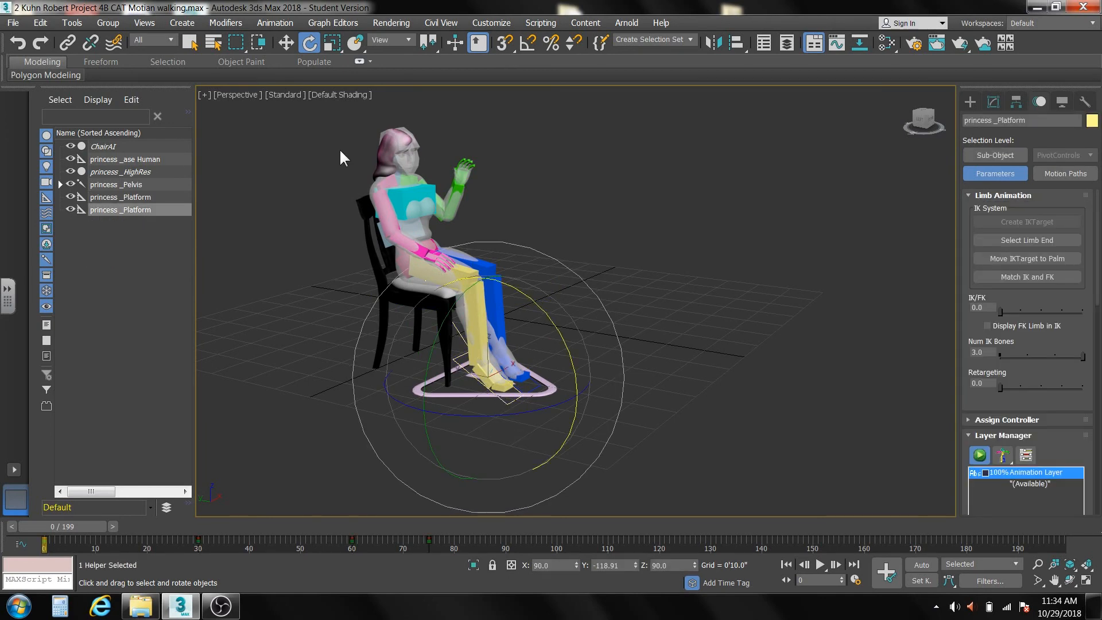
{"action": "left_click", "coordinate": [286, 42]}
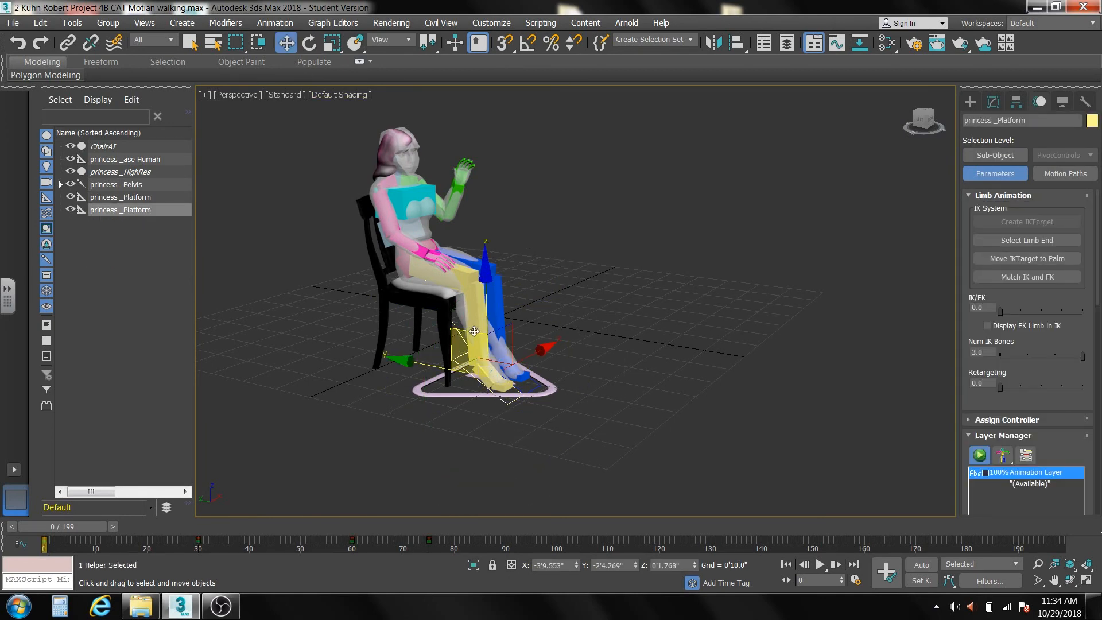
{"action": "mouse_move", "coordinate": [475, 333]}
{"action": "left_mouse_down"}
{"action": "mouse_move", "coordinate": [533, 281]}
{"action": "mouse_move", "coordinate": [479, 322]}
{"action": "left_mouse_up"}
Go to frame 75 and add a CATMotion layer below the rig's existing Animation Layer.
{"action": "left_click_drag", "start_coordinate": [77, 524], "coordinate": [446, 546]}
{"action": "key", "text": "w"}
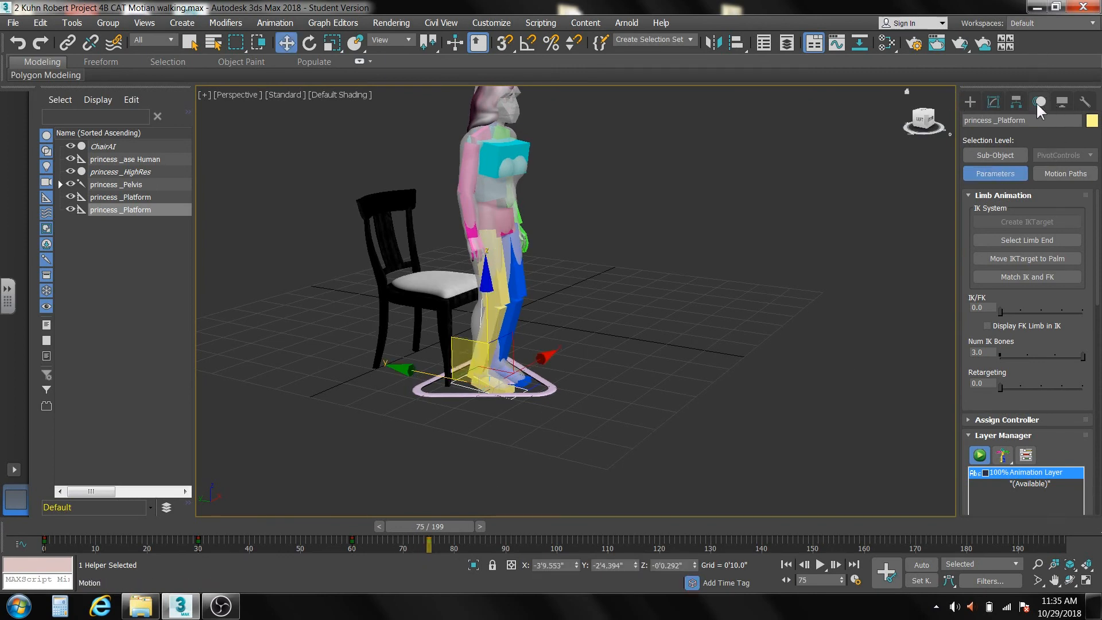
{"action": "left_click", "coordinate": [967, 195]}
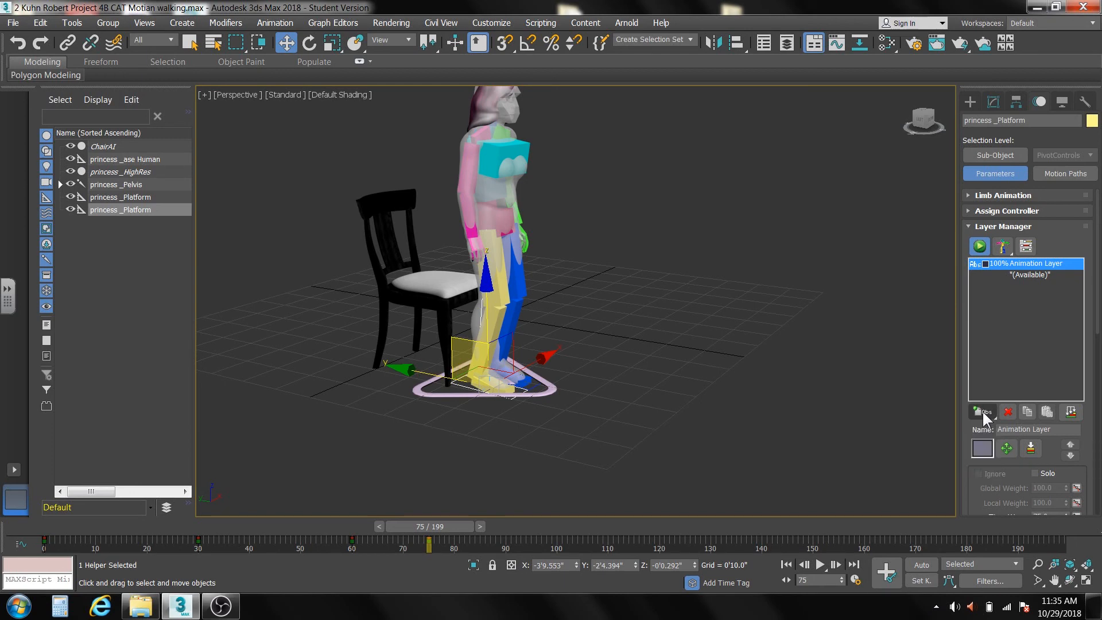
{"action": "left_click_drag", "start_coordinate": [982, 410], "coordinate": [983, 477]}
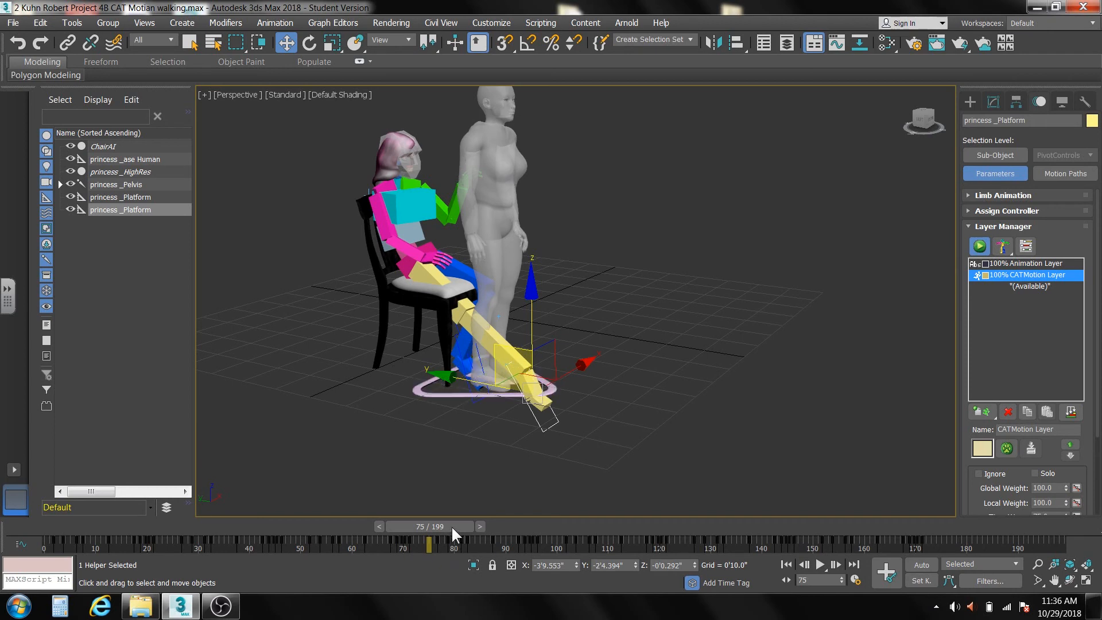
Scrub between frames 70 and 76 to check how the rig moves with the CATMotion layer, stopping at frame 76.
{"action": "left_click_drag", "start_coordinate": [452, 527], "coordinate": [427, 545]}
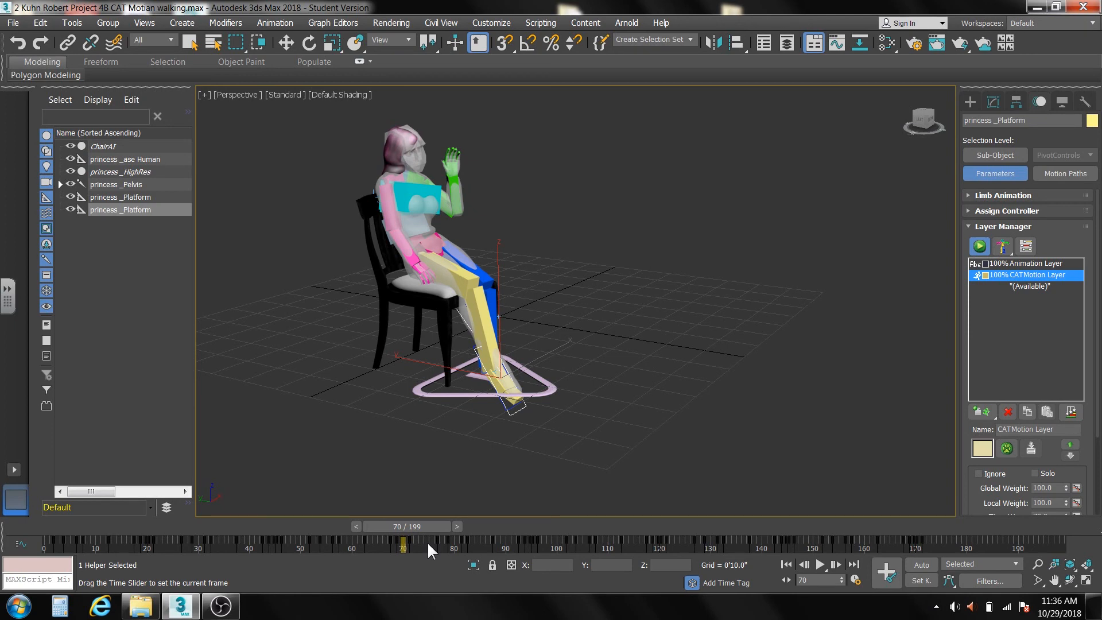
{"action": "key", "text": "w"}
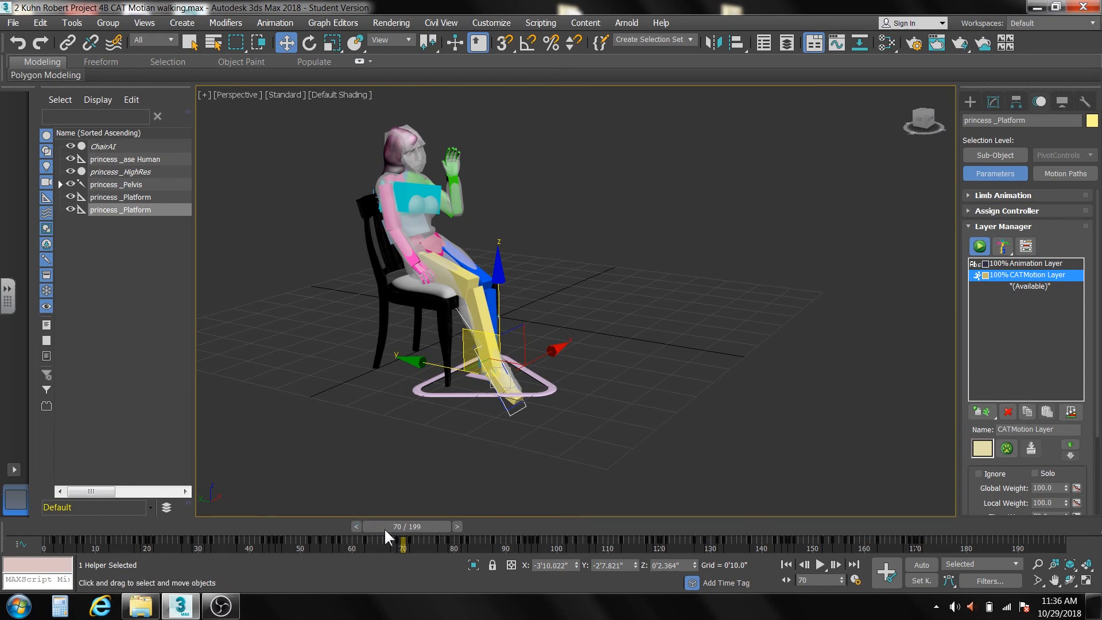
{"action": "left_click_drag", "start_coordinate": [384, 528], "coordinate": [414, 516]}
{"action": "key", "text": "w"}
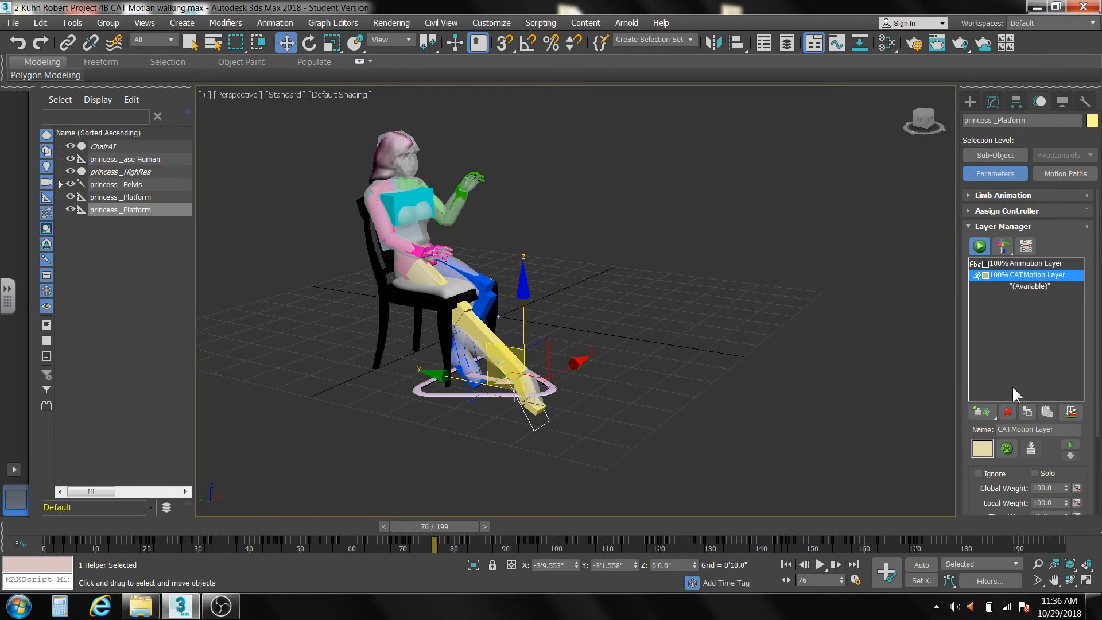
Open the CATMotion editor clear of the figure and show the character and chair in the Left view.
{"action": "left_click", "coordinate": [1007, 448]}
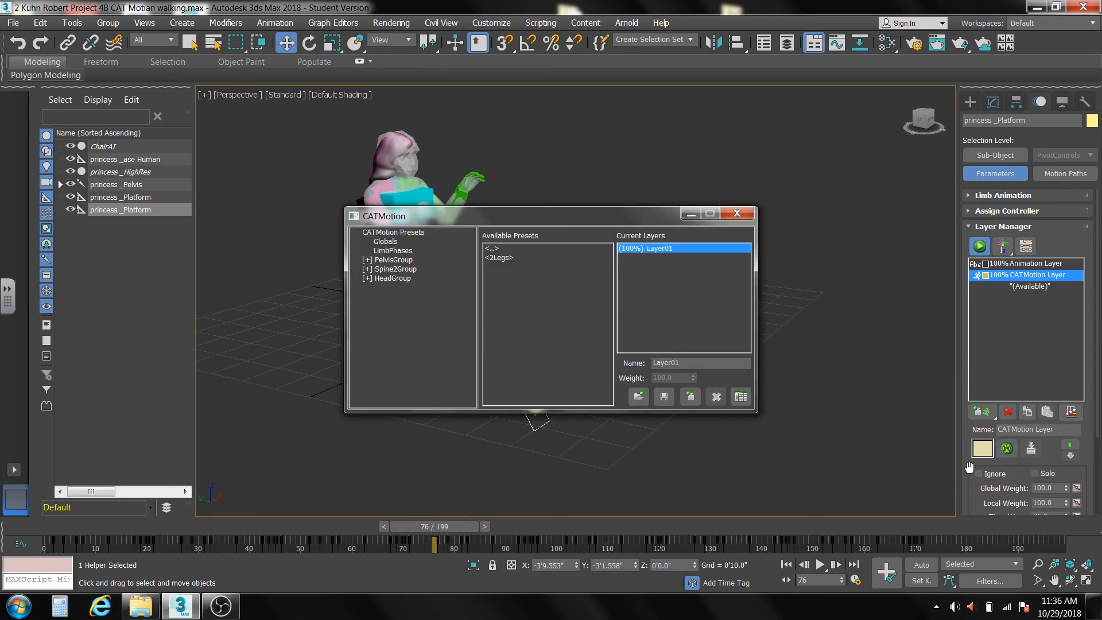
{"action": "left_click_drag", "start_coordinate": [606, 216], "coordinate": [289, 145]}
{"action": "middle_click_drag", "start_coordinate": [465, 325], "coordinate": [615, 353]}
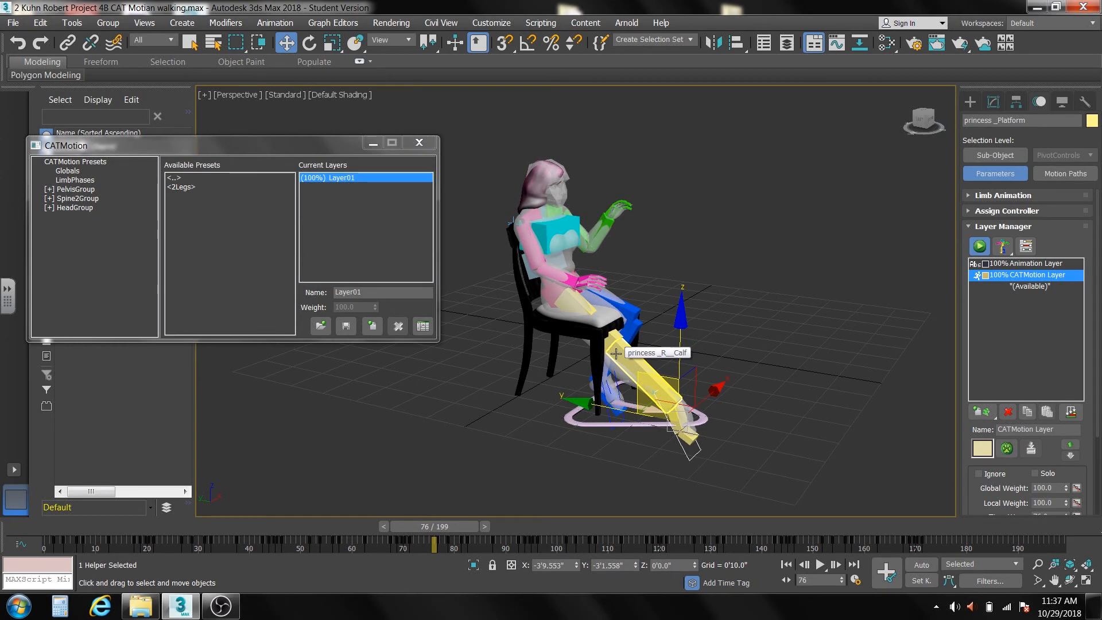
{"action": "key", "text": "l"}
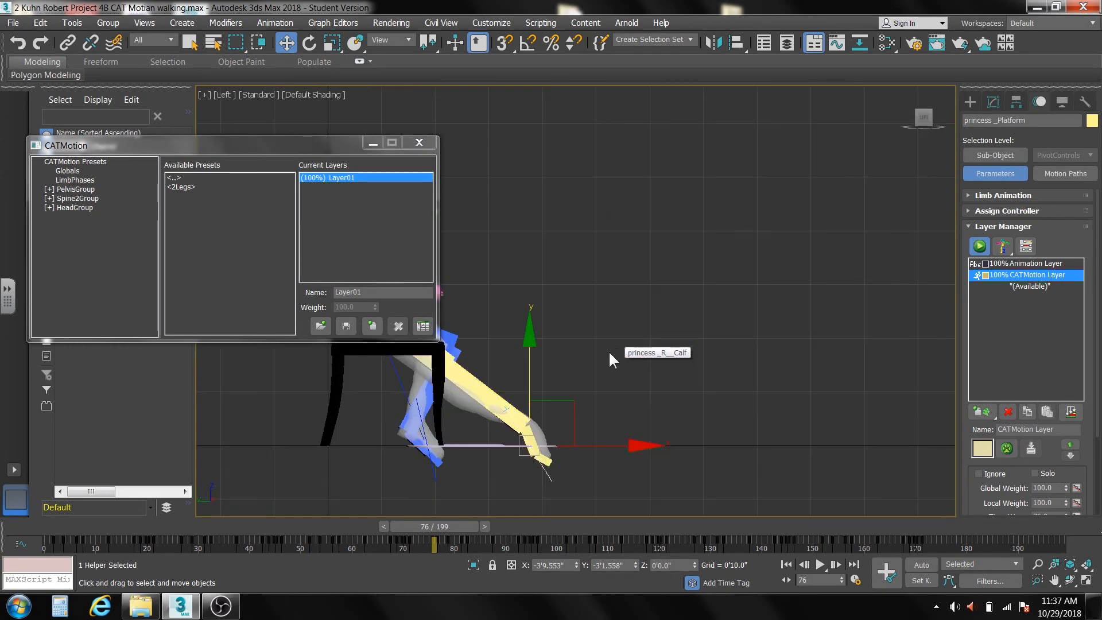
{"action": "middle_click_drag", "start_coordinate": [593, 352], "coordinate": [795, 355]}
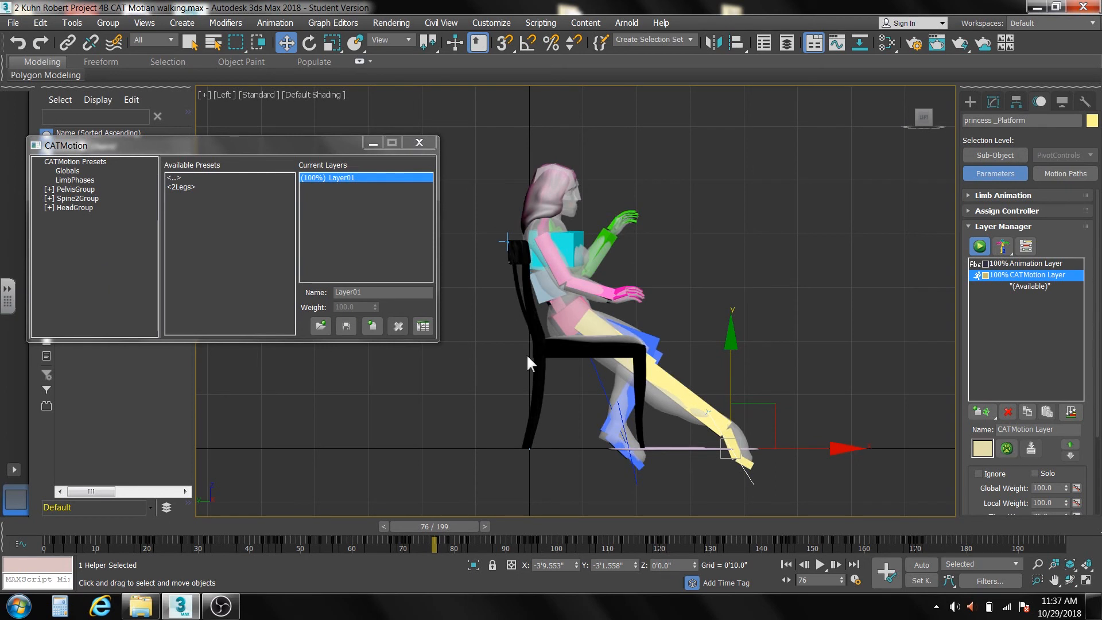
Set the pelvis OffsetPos to Y 76.1 and X 31.5 to bring the rig forward and up off the chair.
{"action": "left_click", "coordinate": [50, 189]}
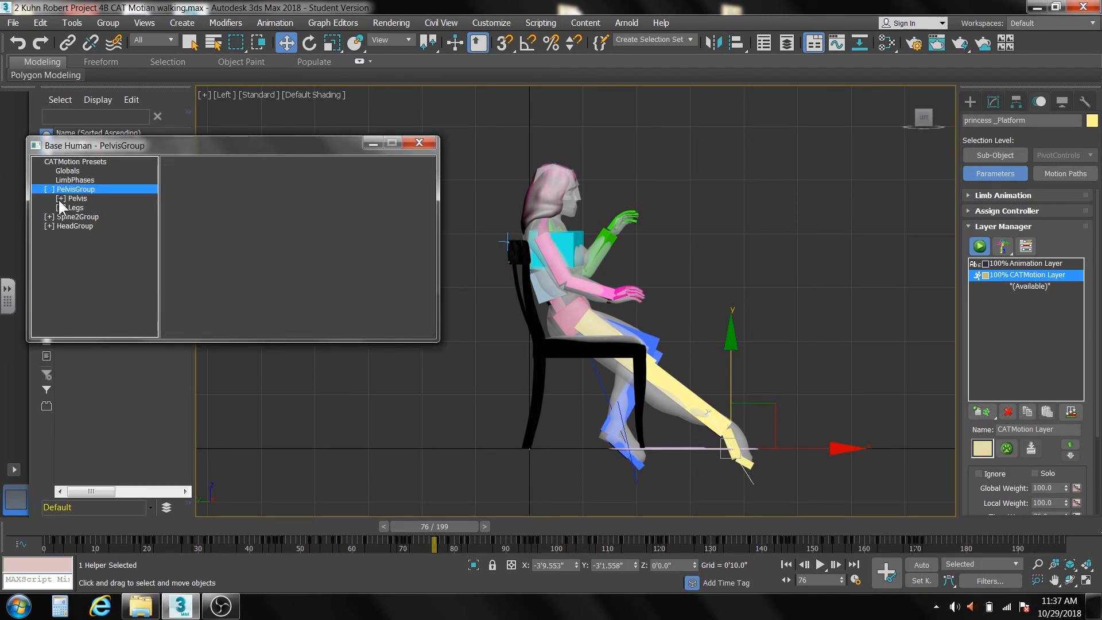
{"action": "left_click", "coordinate": [60, 198]}
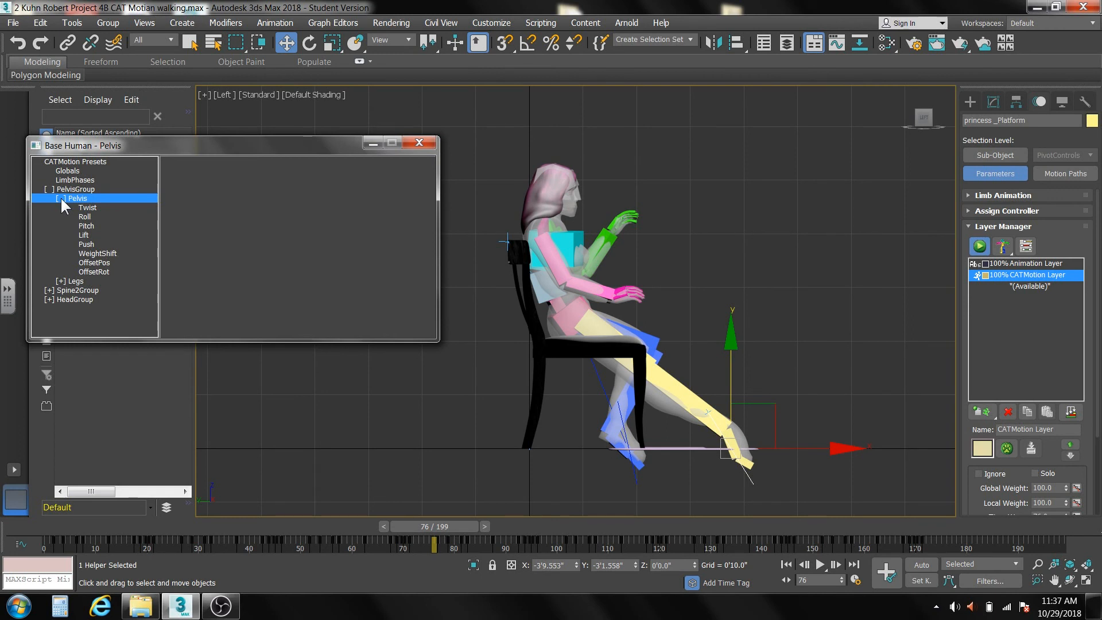
{"action": "left_click", "coordinate": [91, 263]}
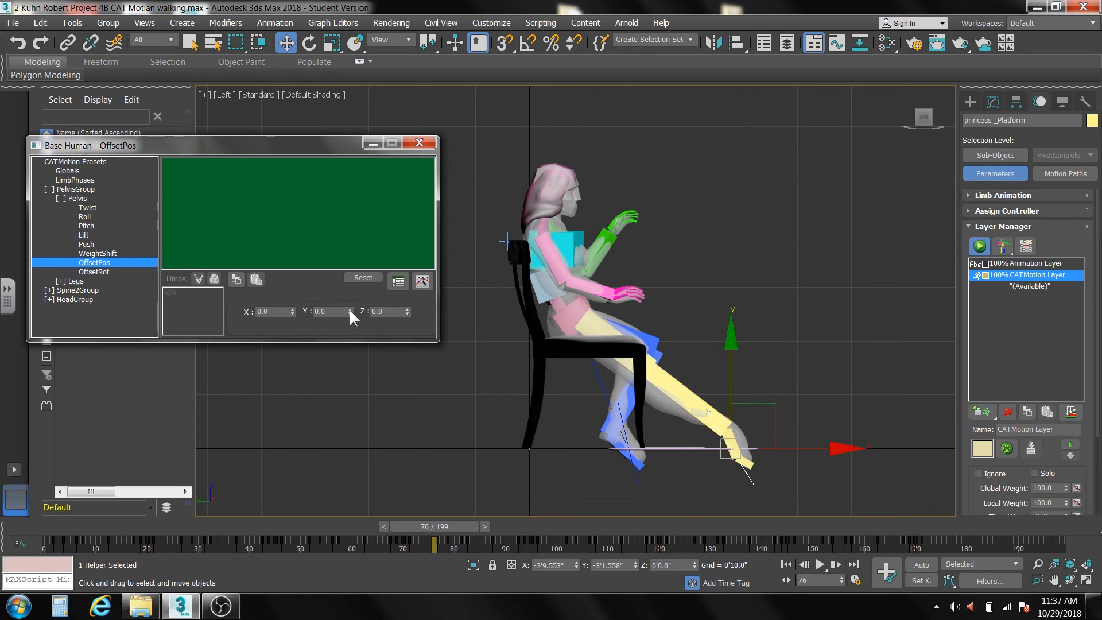
{"action": "left_click_drag", "start_coordinate": [349, 308], "coordinate": [365, 458]}
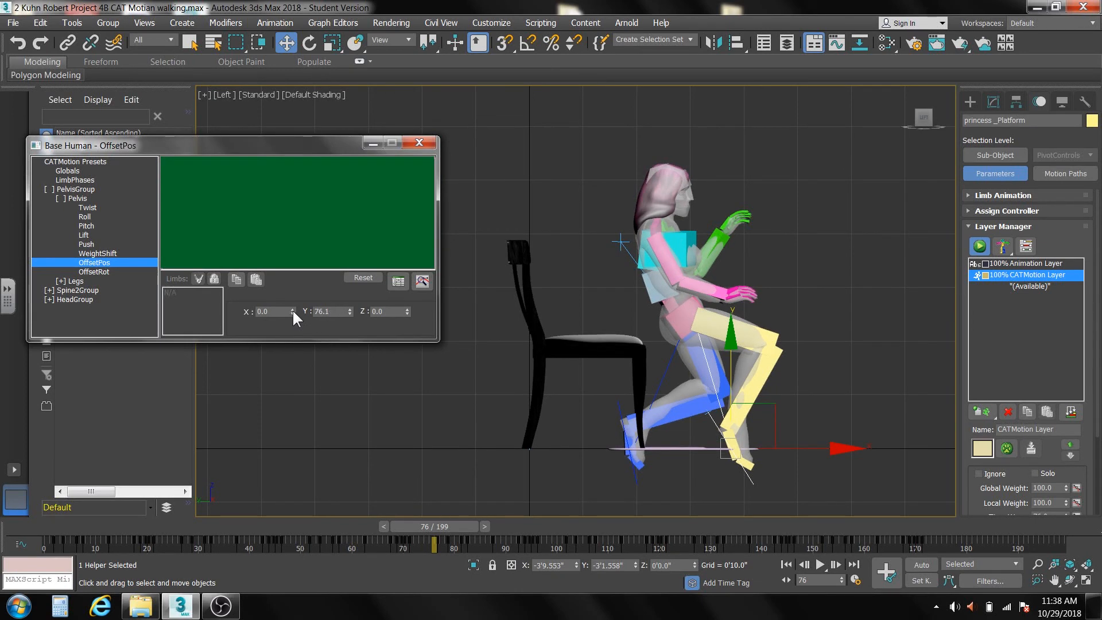
{"action": "left_click_drag", "start_coordinate": [292, 311], "coordinate": [312, 130]}
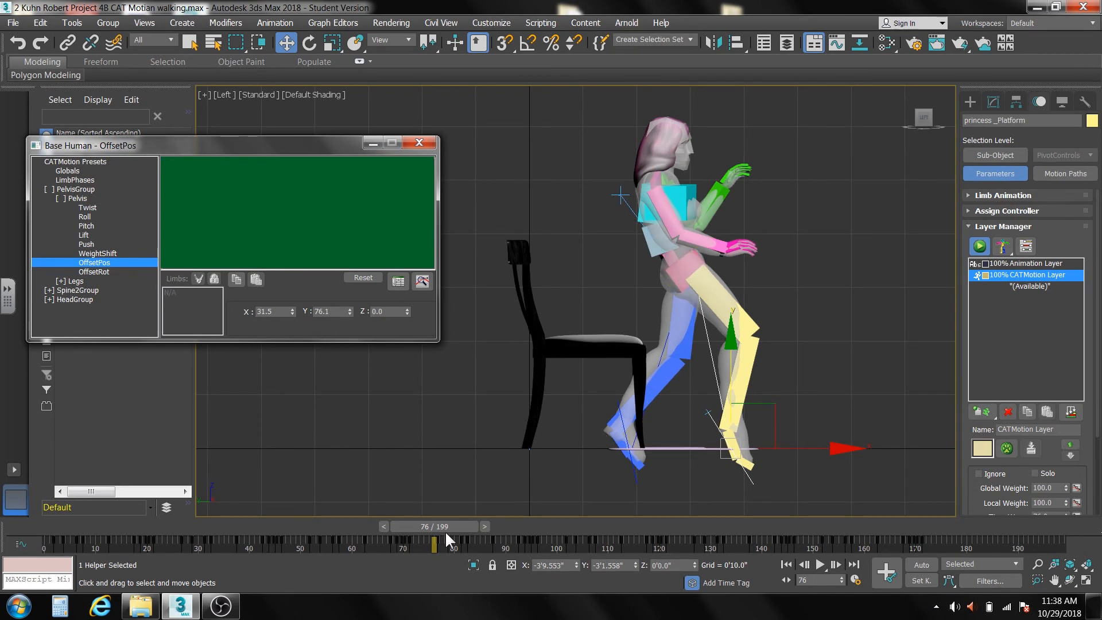
Advance to frame 85 and open the pelvis OffsetRot settings in the CATMotion editor.
{"action": "left_click_drag", "start_coordinate": [449, 524], "coordinate": [497, 522]}
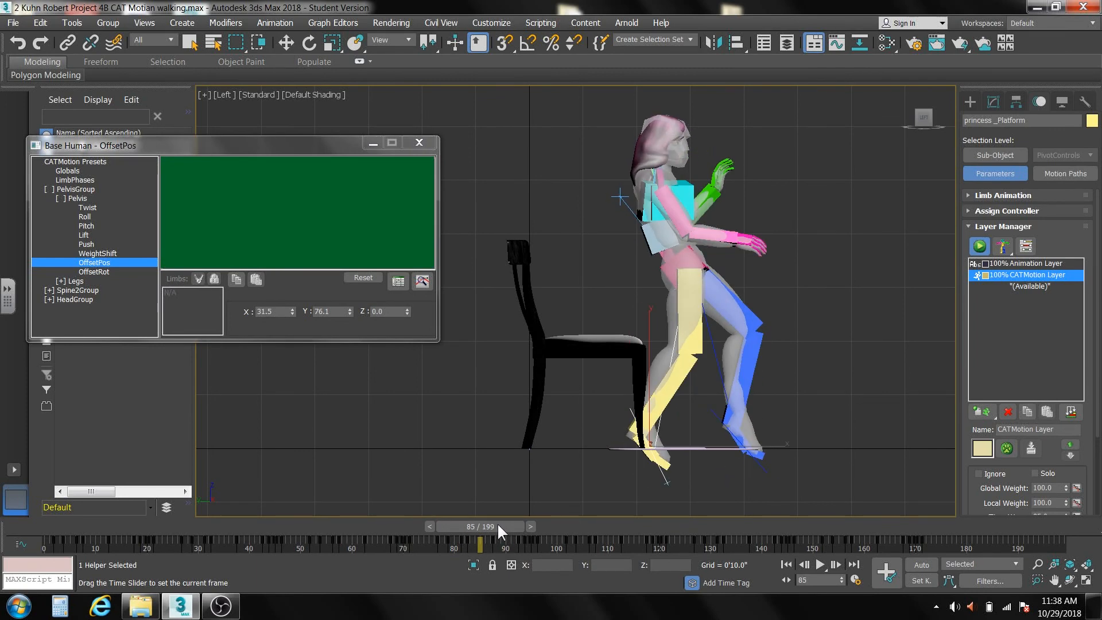
{"action": "key", "text": "w"}
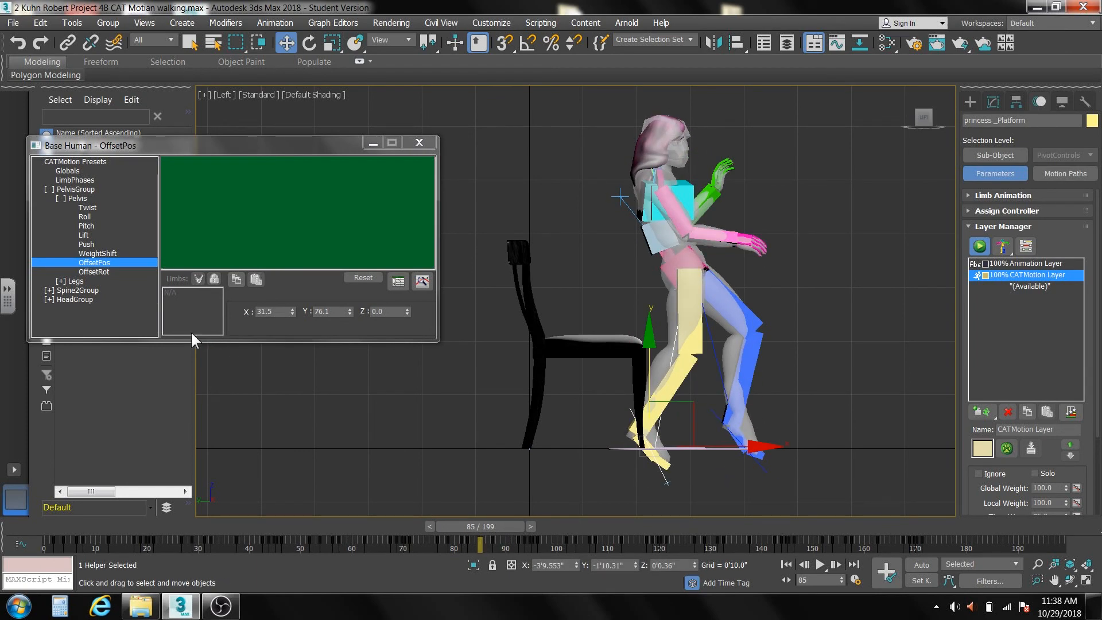
{"action": "left_click", "coordinate": [92, 270]}
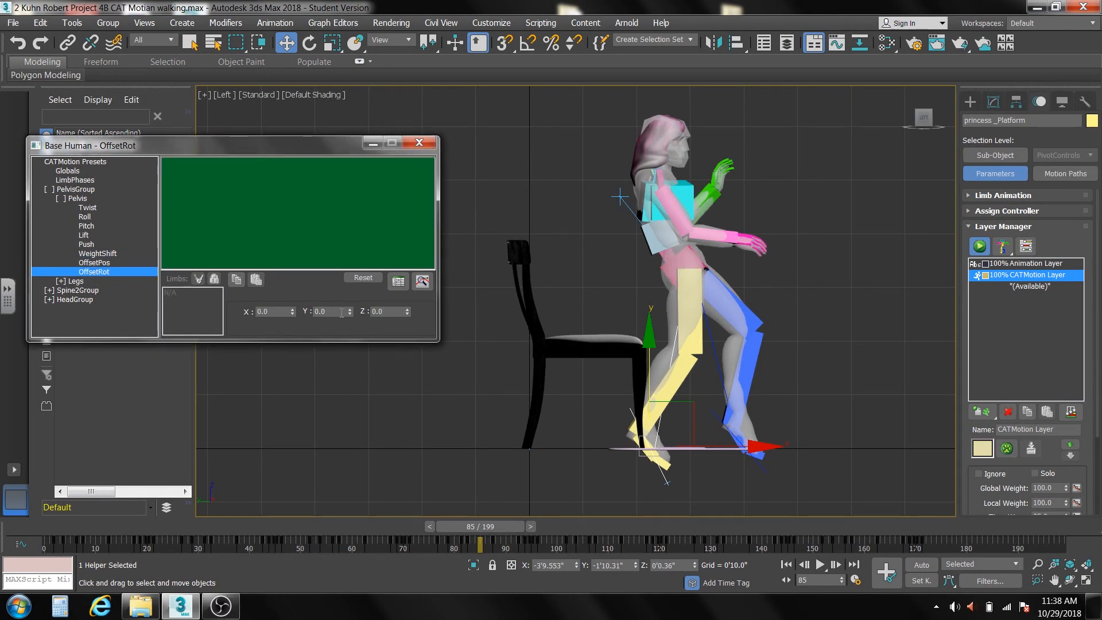
{"action": "left_click_drag", "start_coordinate": [350, 312], "coordinate": [407, 282]}
{"action": "right_click", "coordinate": [406, 281]}
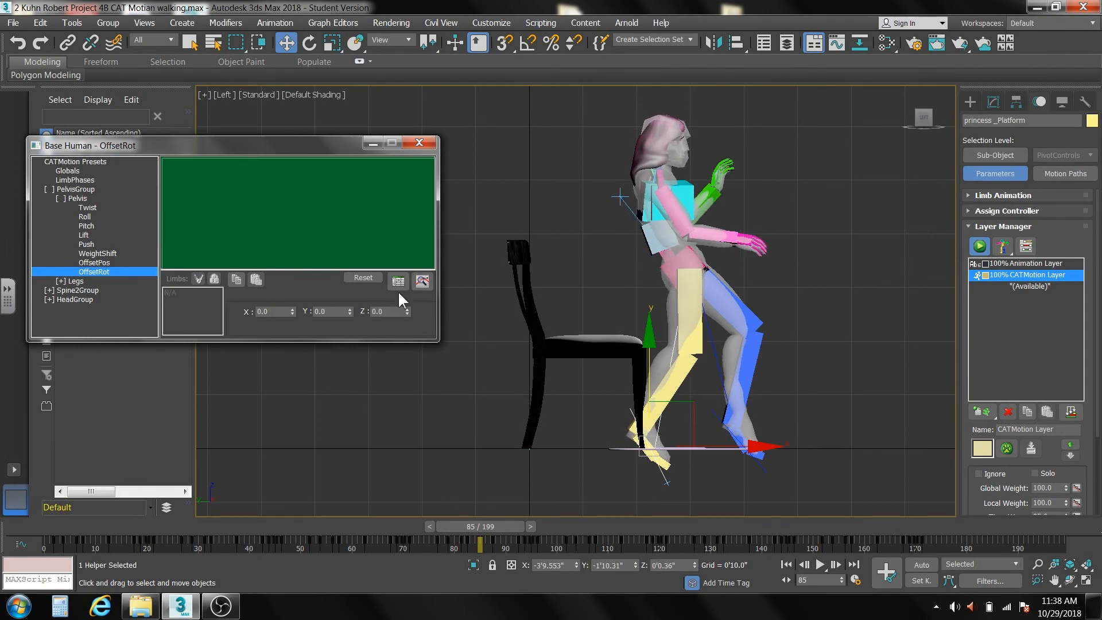
{"action": "left_click_drag", "start_coordinate": [292, 311], "coordinate": [306, 306]}
{"action": "right_click", "coordinate": [304, 303]}
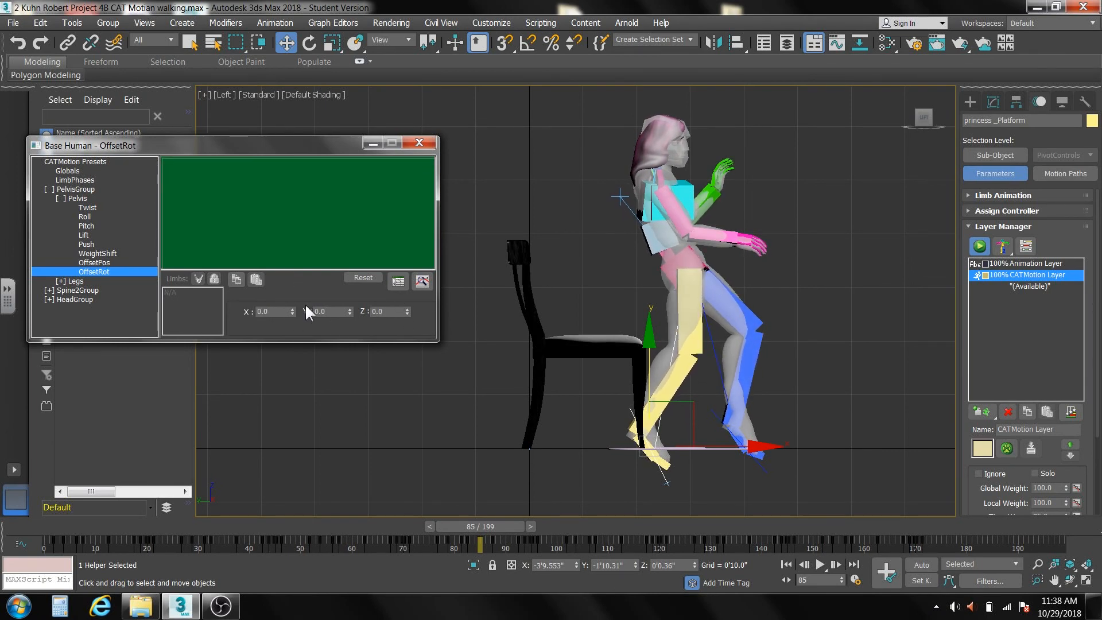
Set the pelvis OffsetRot Z value to 28.6 to tilt the rig's hips at frame 85.
{"action": "left_click", "coordinate": [406, 309]}
{"action": "left_click_drag", "start_coordinate": [406, 310], "coordinate": [473, 148]}
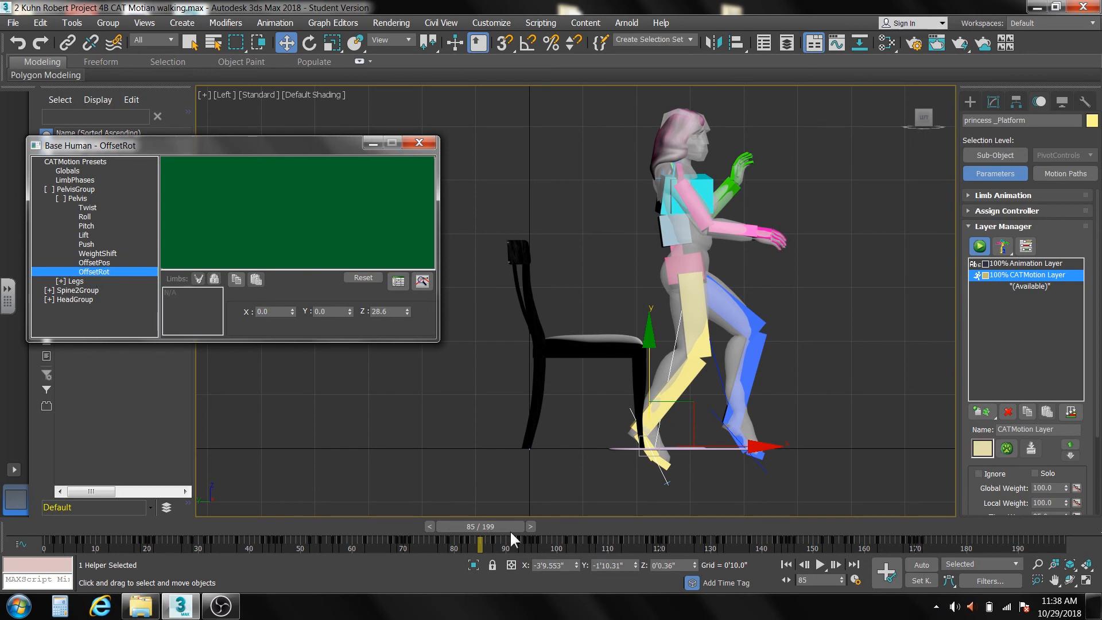
{"action": "left_click_drag", "start_coordinate": [508, 525], "coordinate": [462, 517]}
{"action": "right_click", "coordinate": [461, 517]}
Set the OffsetRot Z value of the legs' FootPlatform to -48.3 to level the feet with the floor.
{"action": "left_click", "coordinate": [81, 277]}
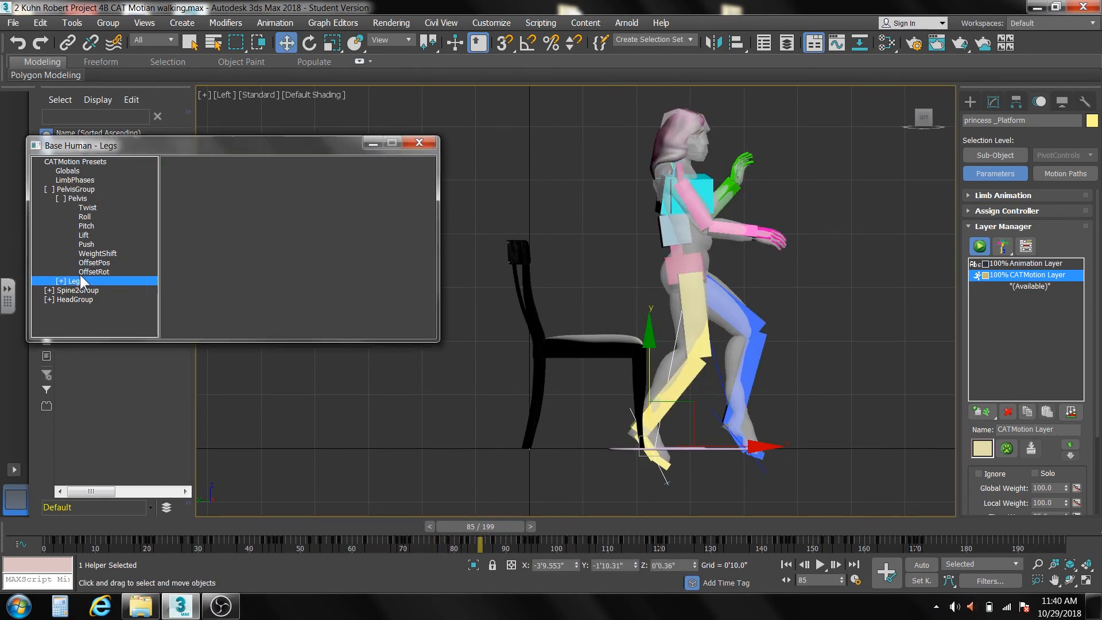
{"action": "left_click", "coordinate": [61, 281]}
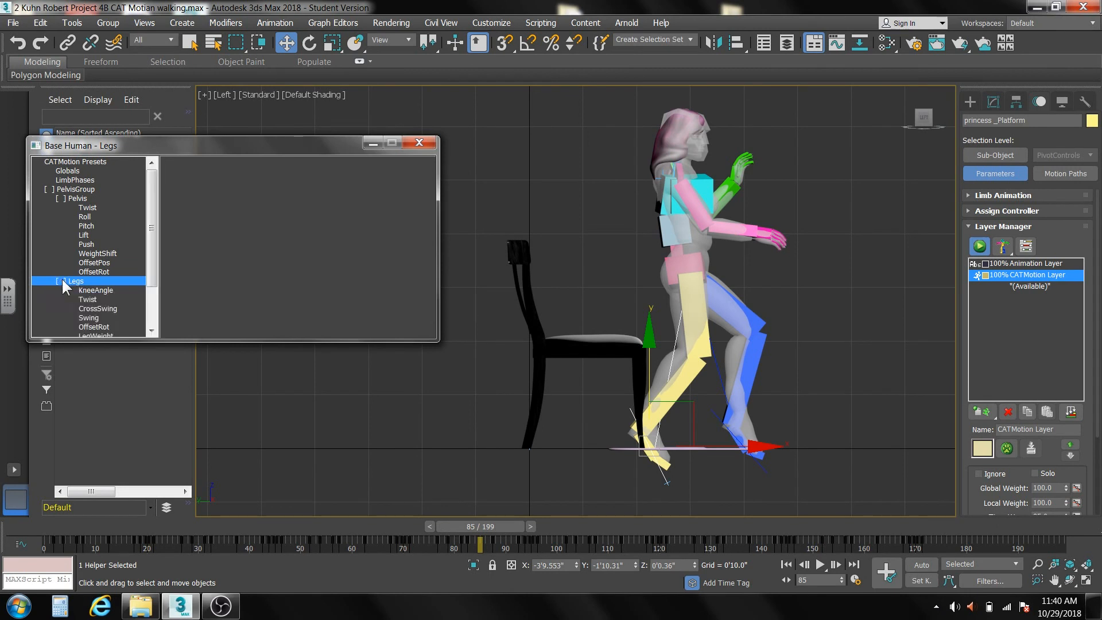
{"action": "left_click_drag", "start_coordinate": [153, 225], "coordinate": [150, 281]}
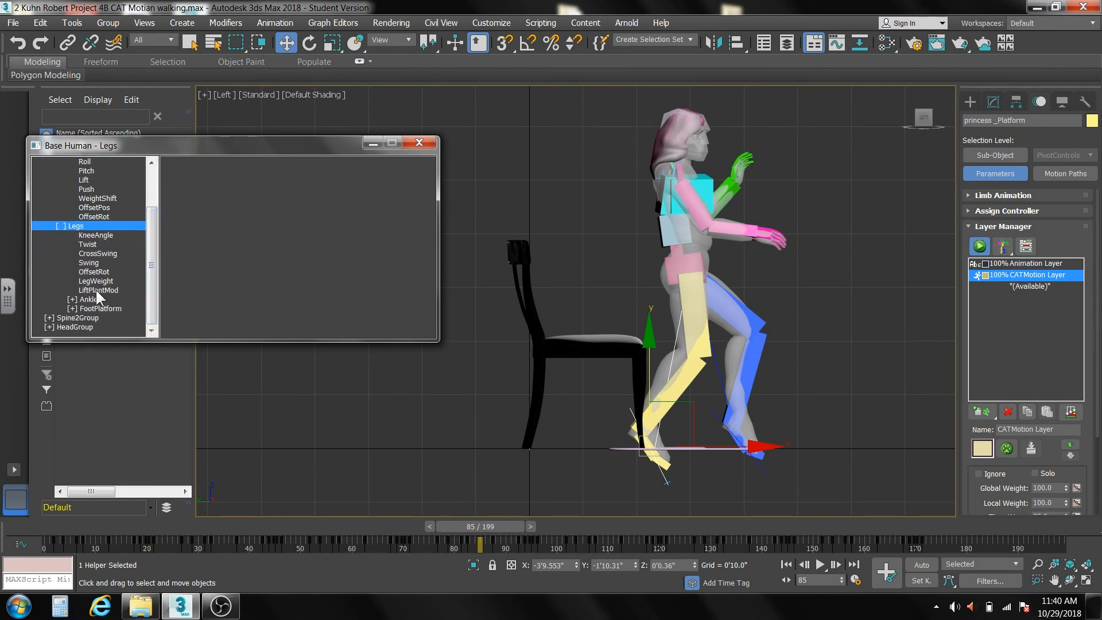
{"action": "left_click", "coordinate": [72, 308]}
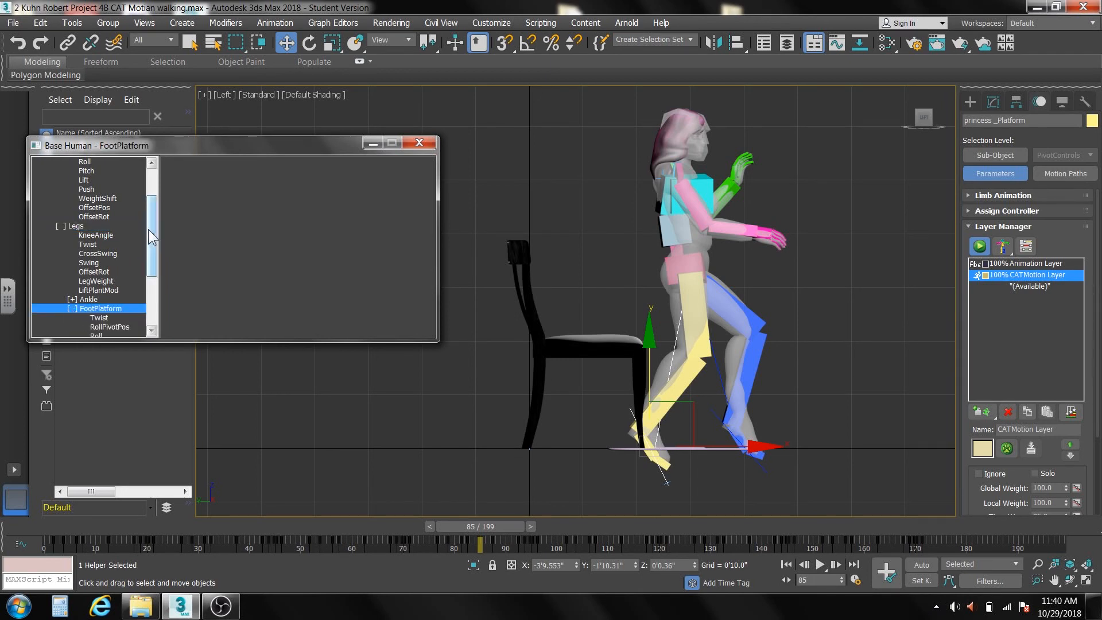
{"action": "left_click_drag", "start_coordinate": [148, 229], "coordinate": [146, 290]}
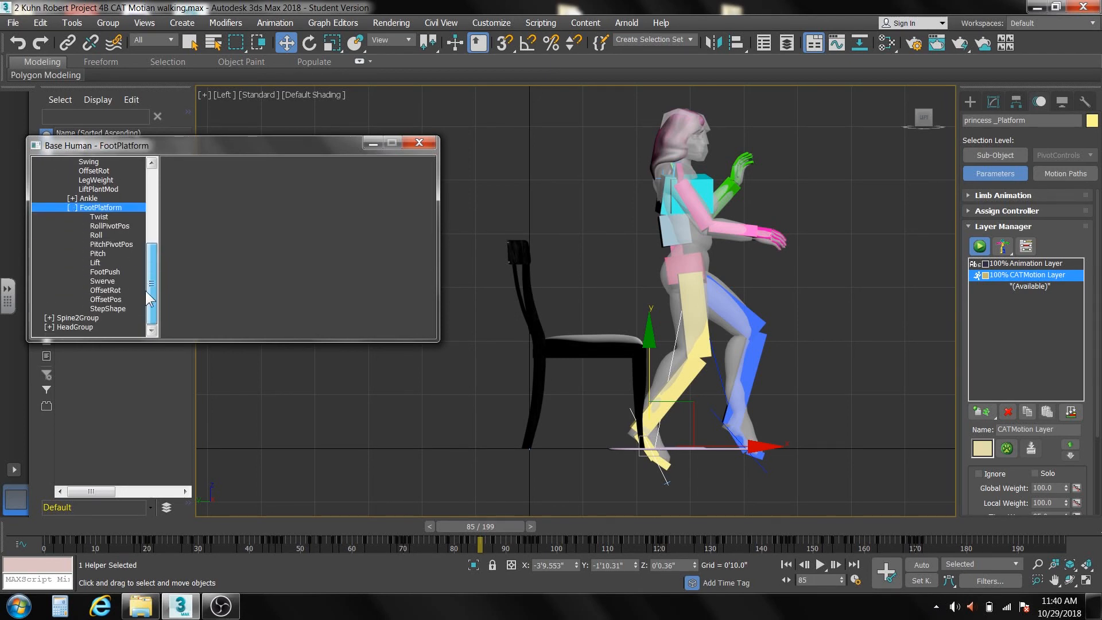
{"action": "left_click", "coordinate": [106, 289]}
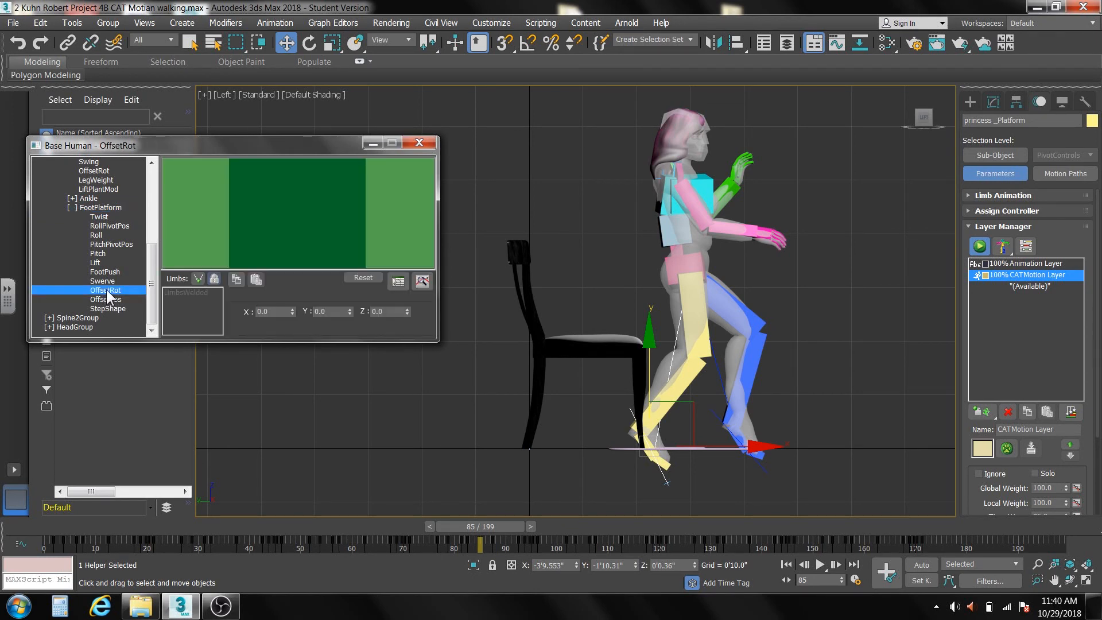
{"action": "mouse_move", "coordinate": [293, 311]}
{"action": "left_mouse_down"}
{"action": "mouse_move", "coordinate": [283, 233]}
{"action": "mouse_move", "coordinate": [285, 323]}
{"action": "mouse_move", "coordinate": [268, 227]}
{"action": "mouse_move", "coordinate": [276, 310]}
{"action": "left_mouse_up"}
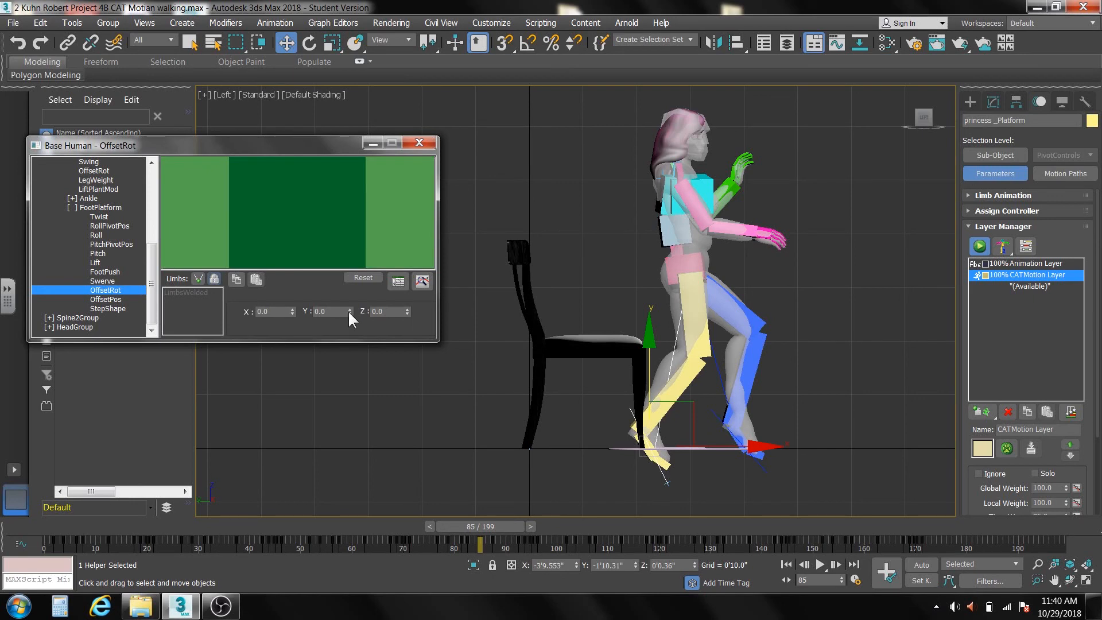
{"action": "left_click_drag", "start_coordinate": [349, 314], "coordinate": [440, 585]}
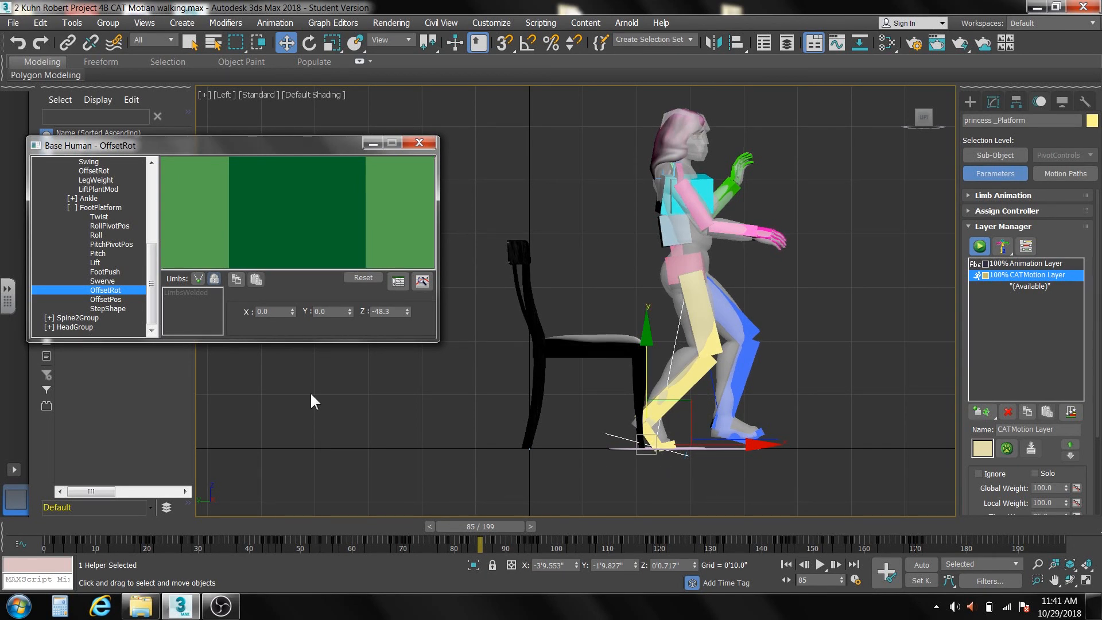
Set the FootPlatform OffsetPos X value to -5.8 to lower both feet towards the floor.
{"action": "left_click", "coordinate": [116, 297]}
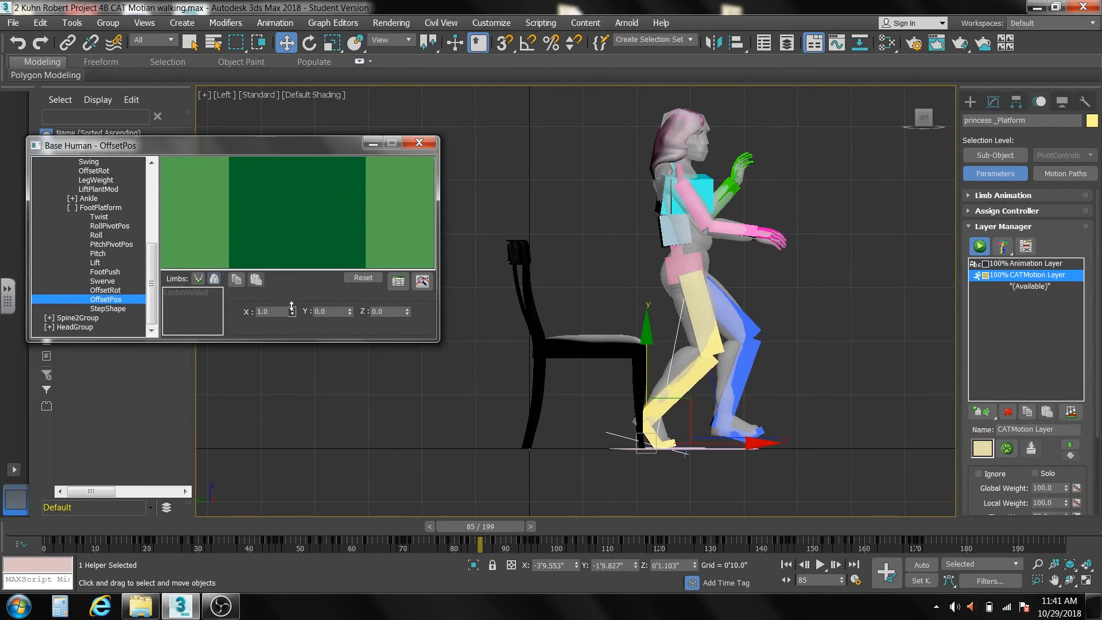
{"action": "left_click_drag", "start_coordinate": [292, 311], "coordinate": [308, 340]}
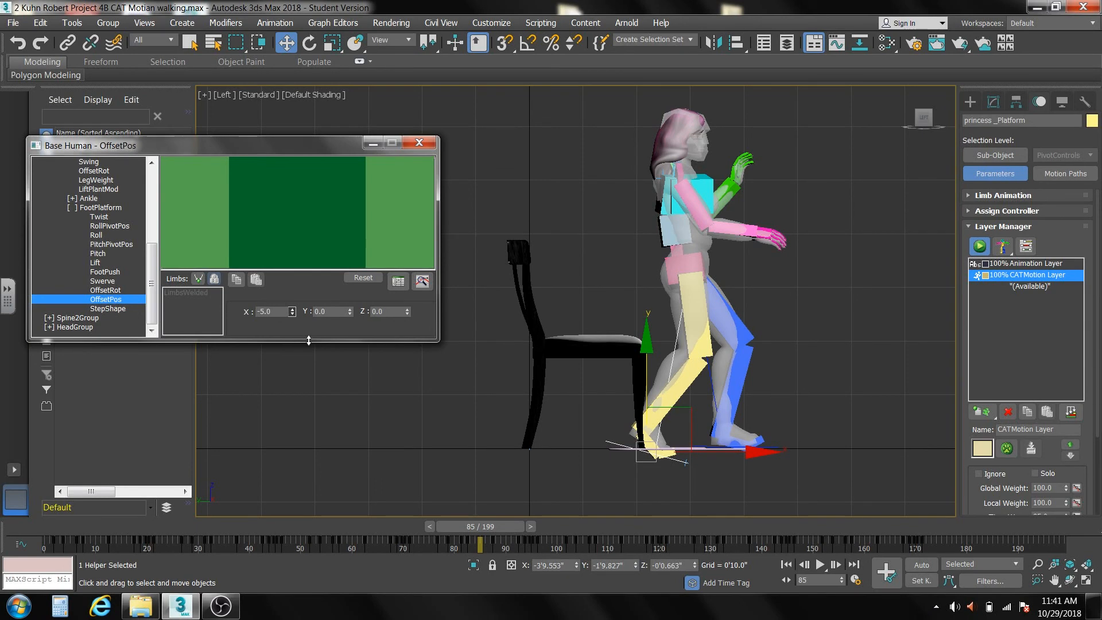
{"action": "left_click_drag", "start_coordinate": [309, 341], "coordinate": [314, 345]}
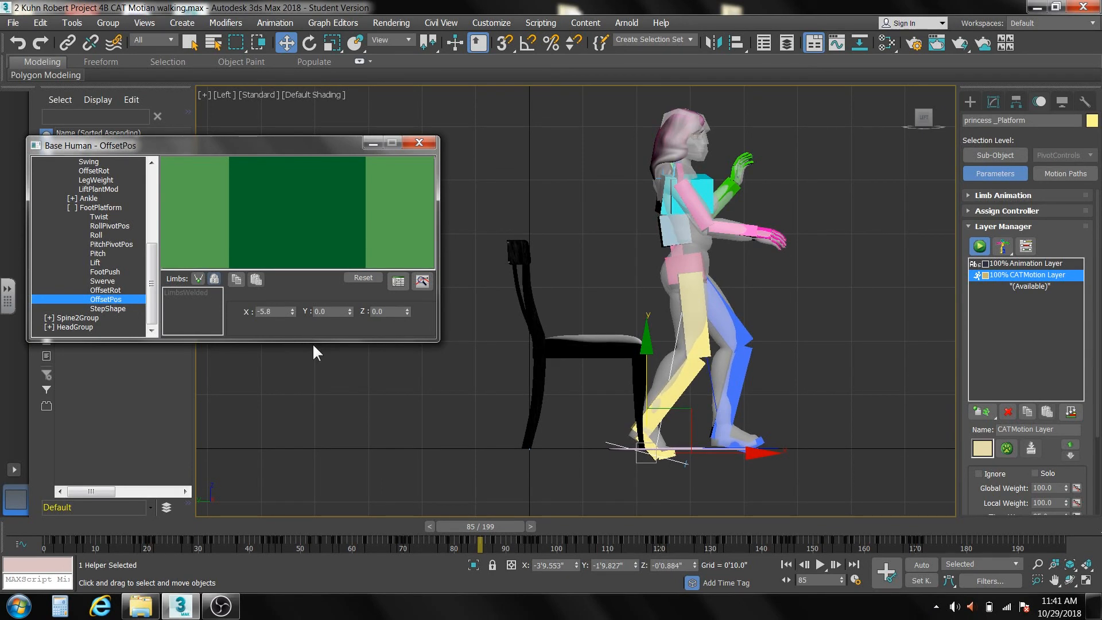
Advance to frame 102 and set the FootPlatform OffsetPos X value to 2.5 to raise both feet.
{"action": "left_click_drag", "start_coordinate": [482, 525], "coordinate": [570, 541]}
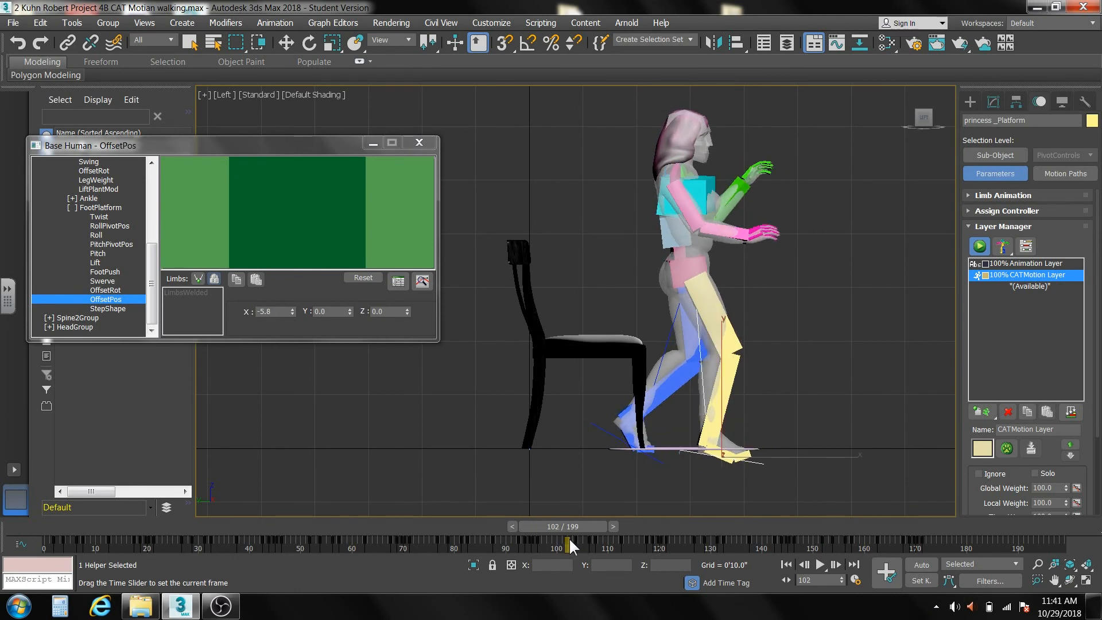
{"action": "key", "text": "w"}
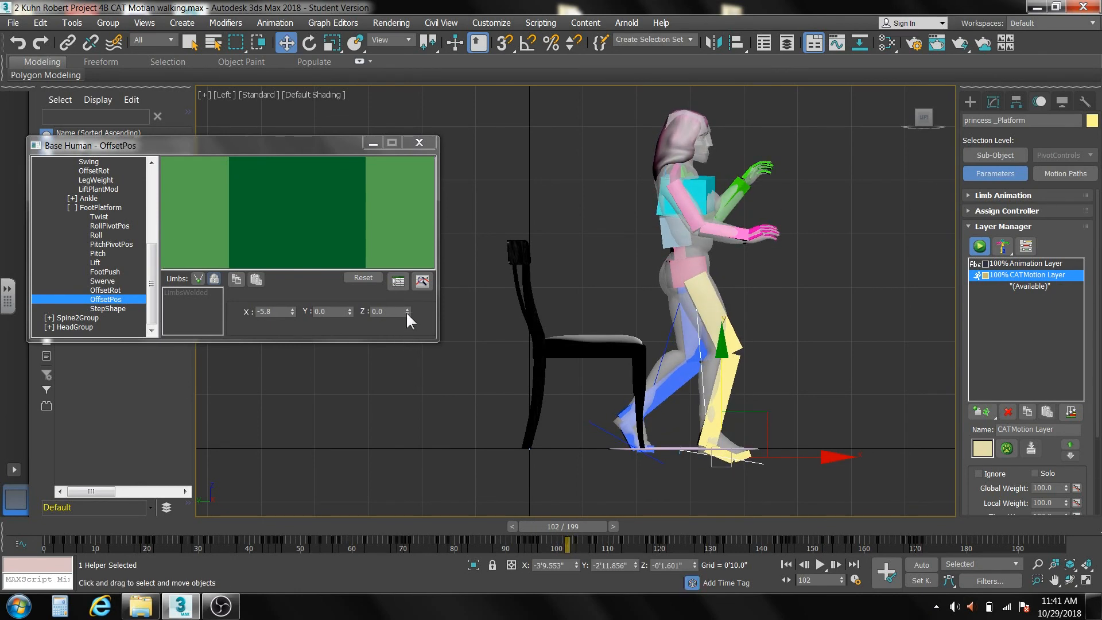
{"action": "left_click_drag", "start_coordinate": [406, 311], "coordinate": [362, 310]}
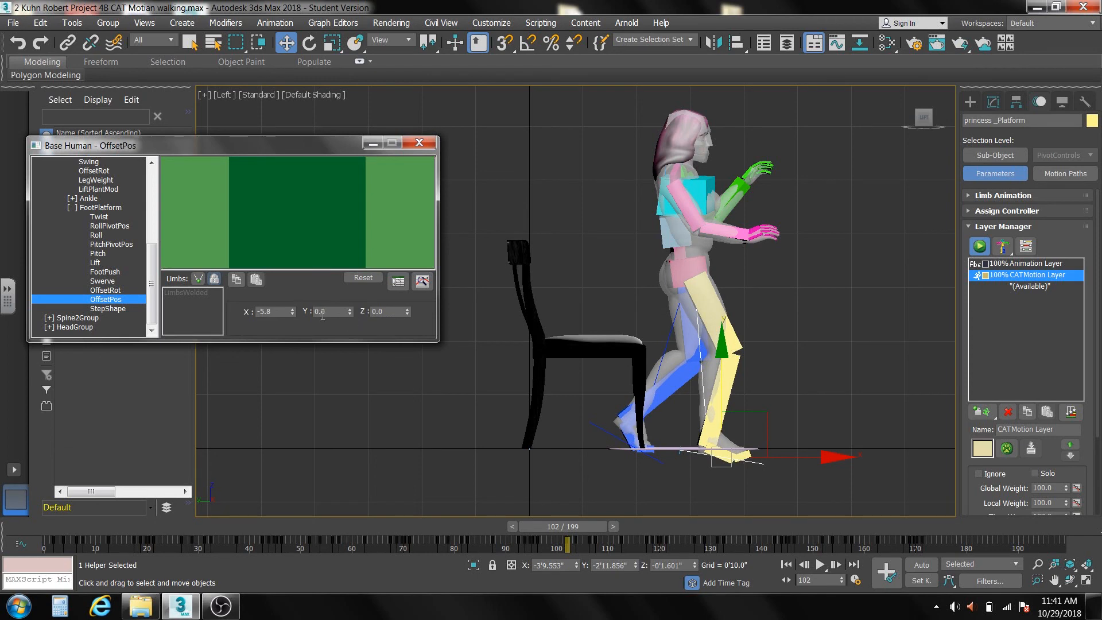
{"action": "left_click_drag", "start_coordinate": [292, 313], "coordinate": [292, 262]}
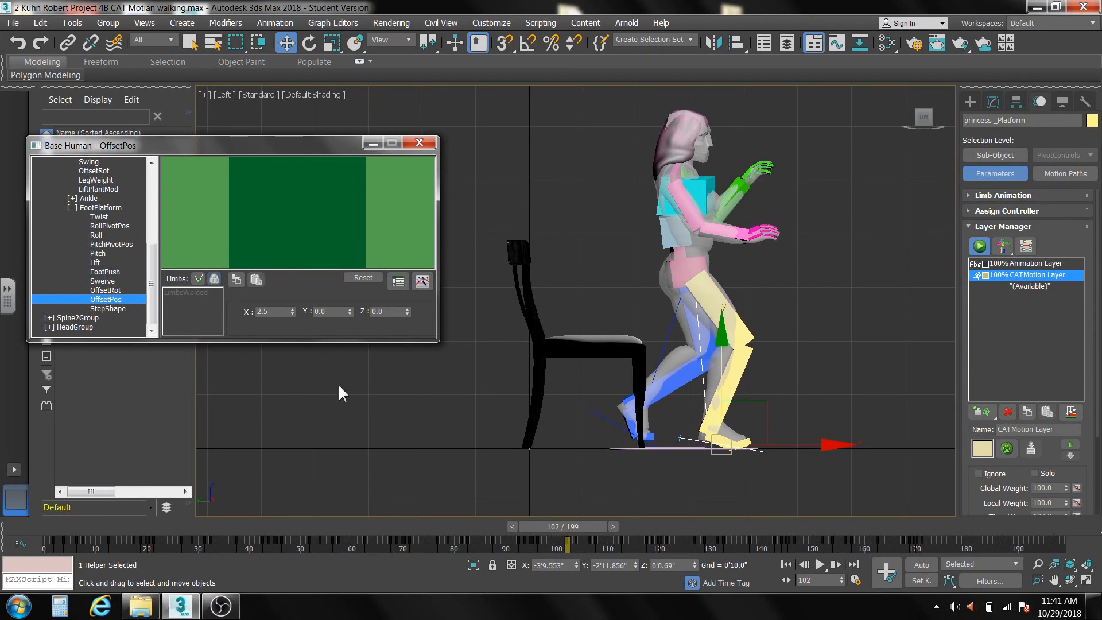
Move to frame 109 and rotate the right foot's toe bone downward, to about 170 degrees in Y.
{"action": "left_click_drag", "start_coordinate": [549, 525], "coordinate": [590, 541]}
{"action": "key", "text": "w"}
{"action": "scroll", "coordinate": [531, 445], "scroll_direction": "up", "scroll_amount": 5}
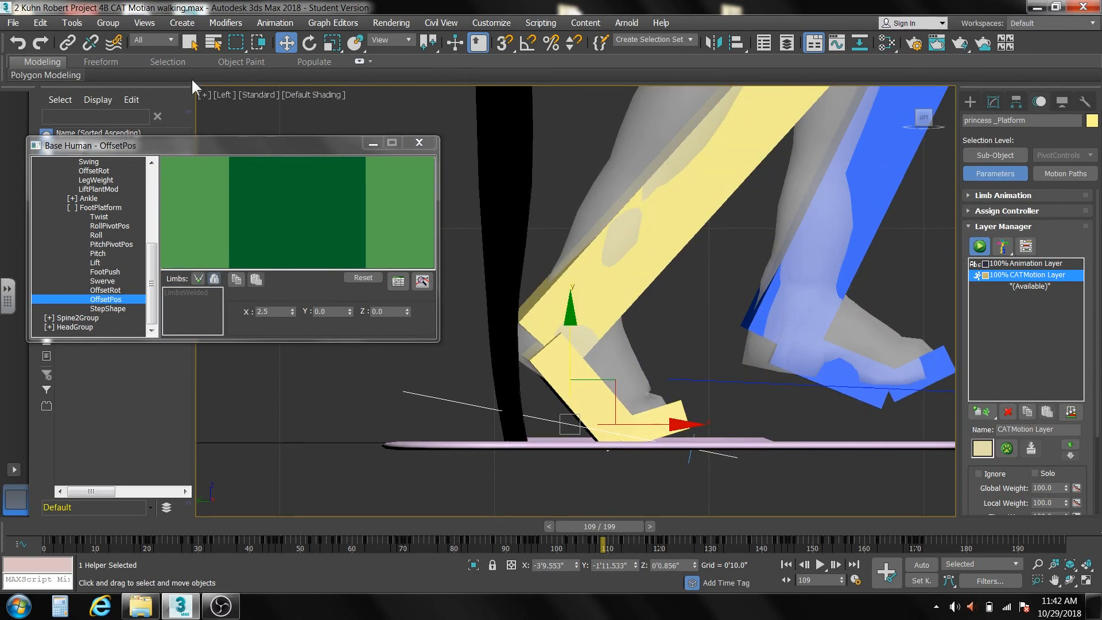
{"action": "left_click", "coordinate": [687, 414]}
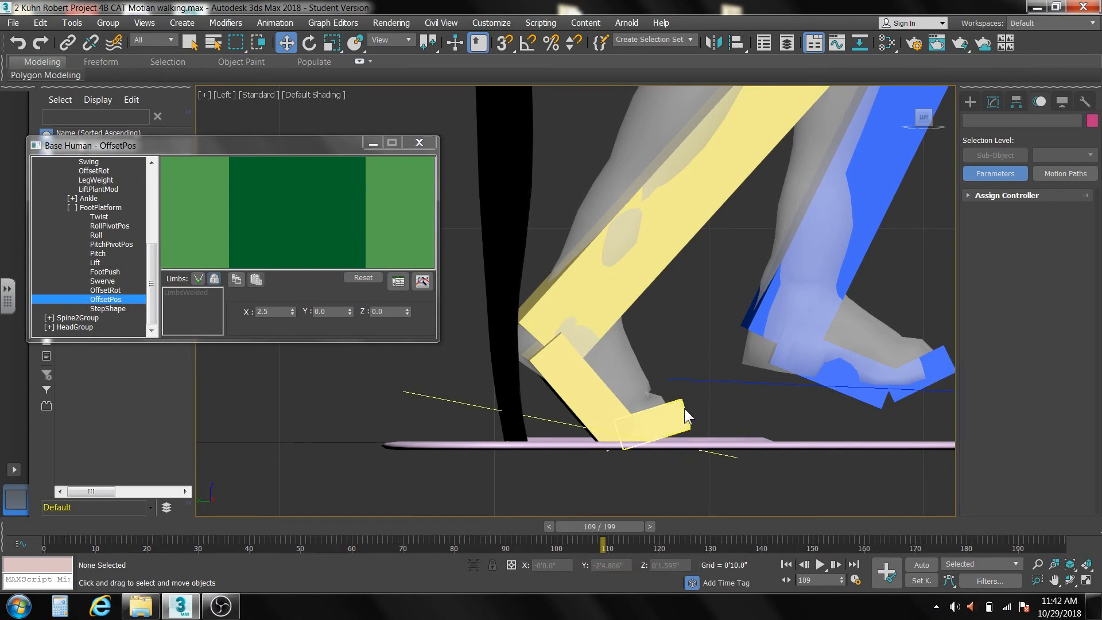
{"action": "left_click", "coordinate": [682, 409]}
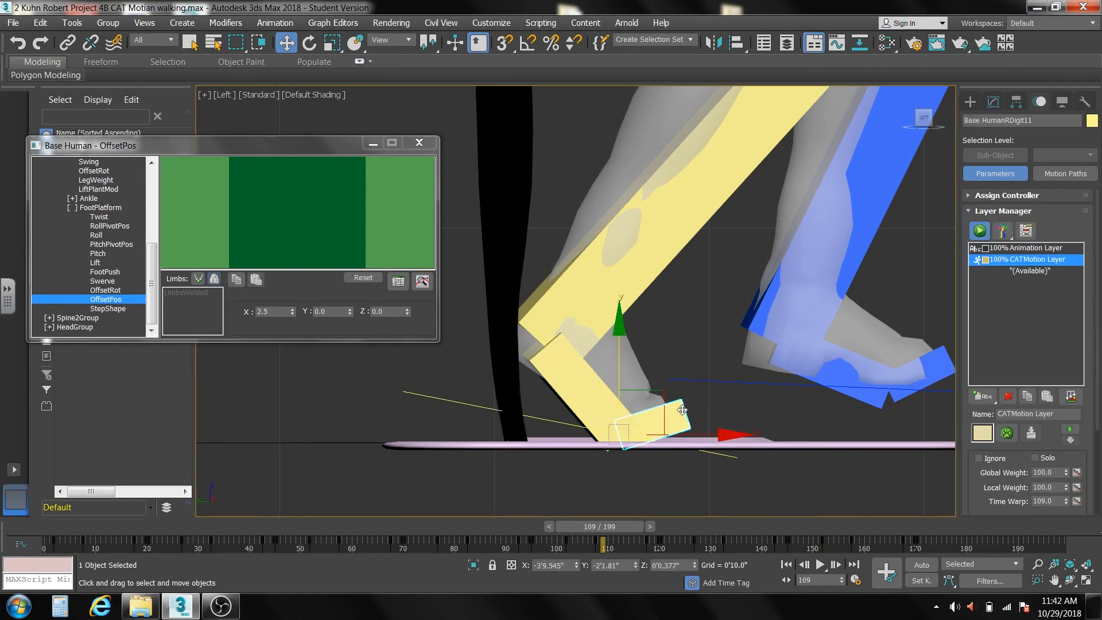
{"action": "left_click", "coordinate": [309, 44]}
{"action": "left_click_drag", "start_coordinate": [712, 379], "coordinate": [708, 390]}
Rotate the left foot's toe bone downward until it is nearly level, at about -177 degrees in Y.
{"action": "middle_click_drag", "start_coordinate": [753, 418], "coordinate": [614, 418]}
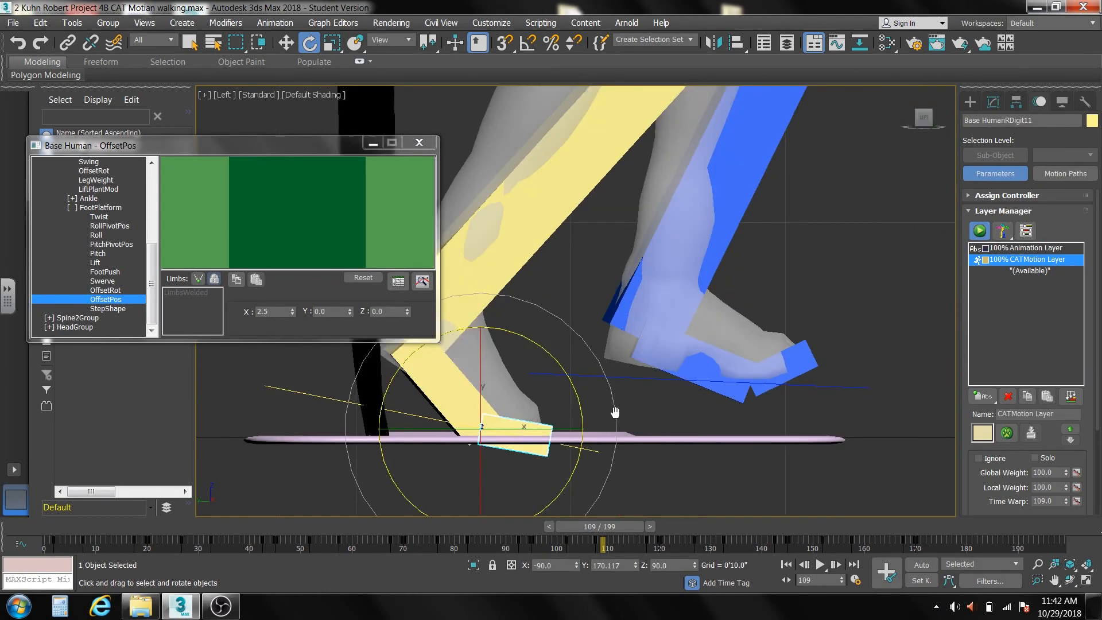
{"action": "left_click", "coordinate": [748, 360]}
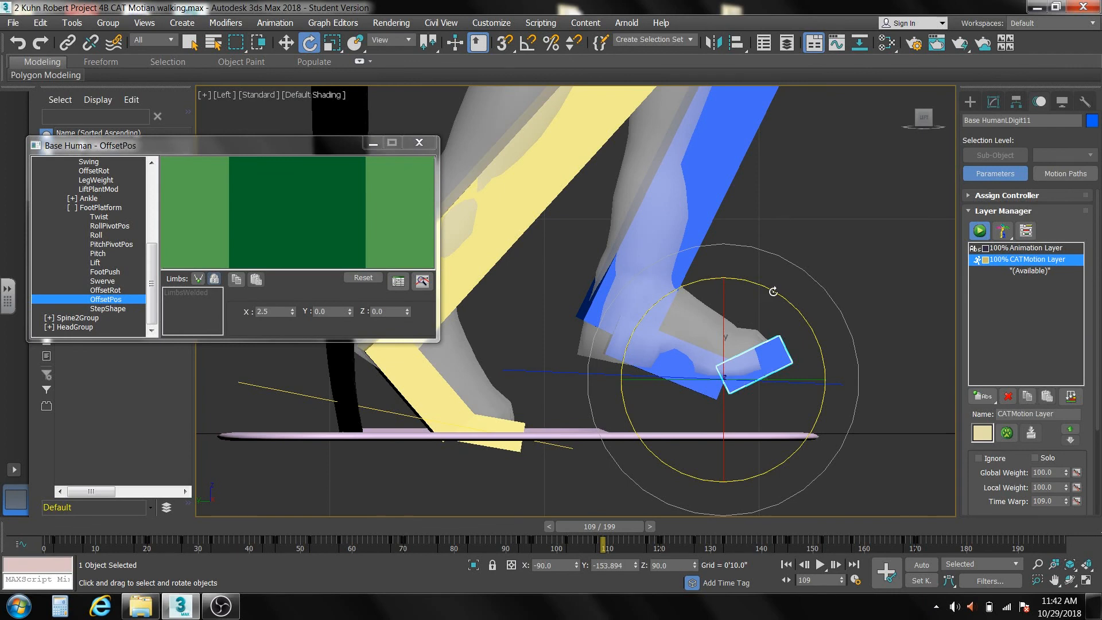
{"action": "left_click_drag", "start_coordinate": [773, 291], "coordinate": [794, 315]}
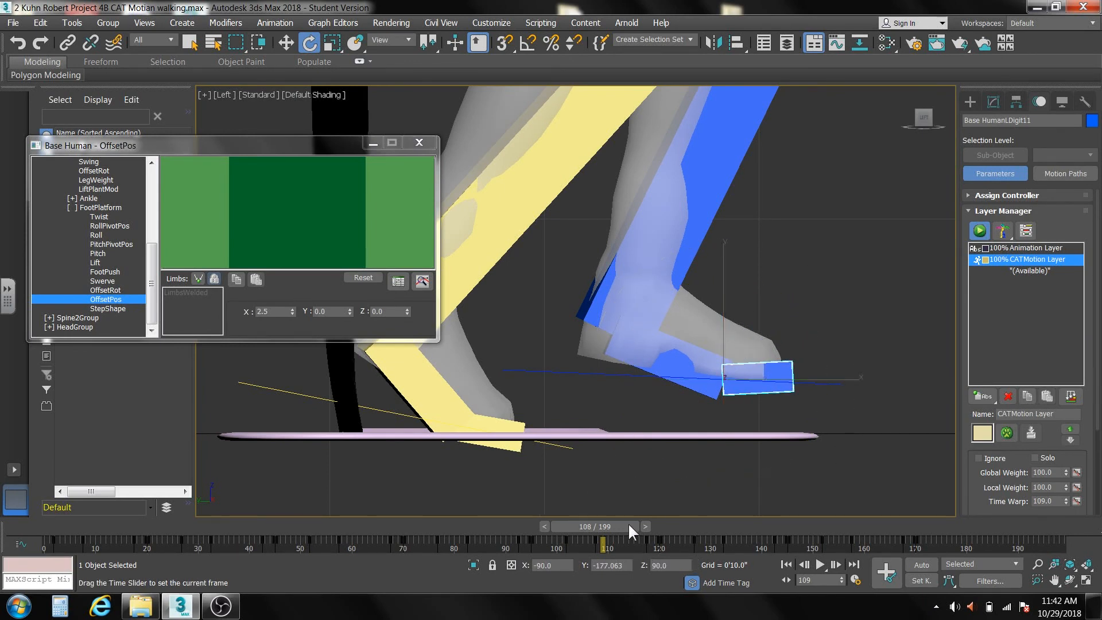
Advance to frame 113 and set the FootPlatform OffsetRot Z value to -56.3 to level the planted foot.
{"action": "left_click_drag", "start_coordinate": [628, 522], "coordinate": [652, 532]}
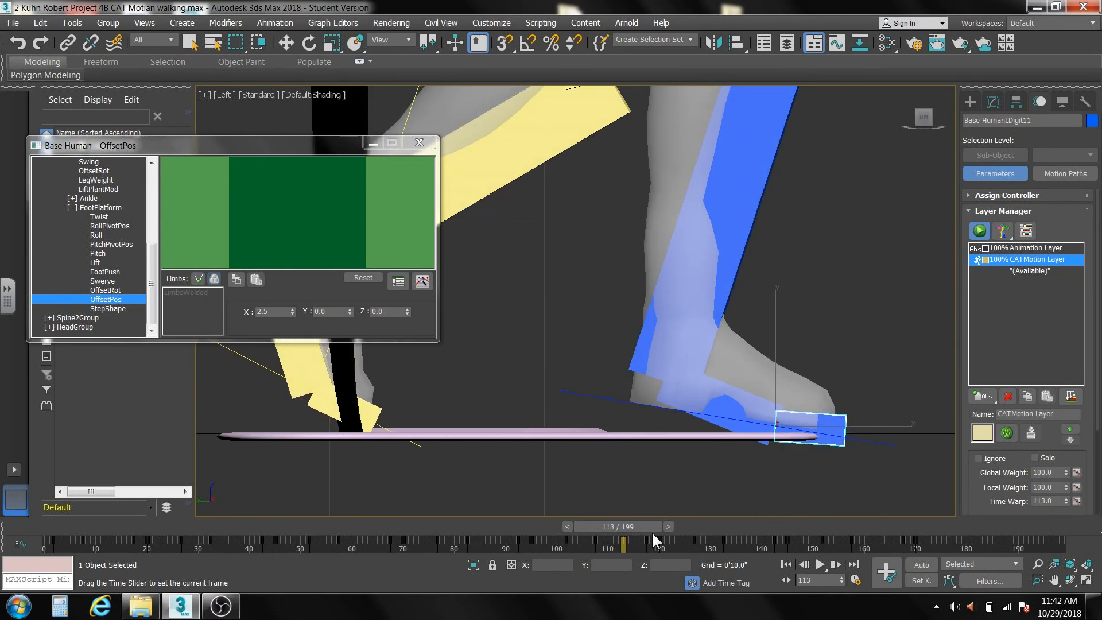
{"action": "key", "text": "e"}
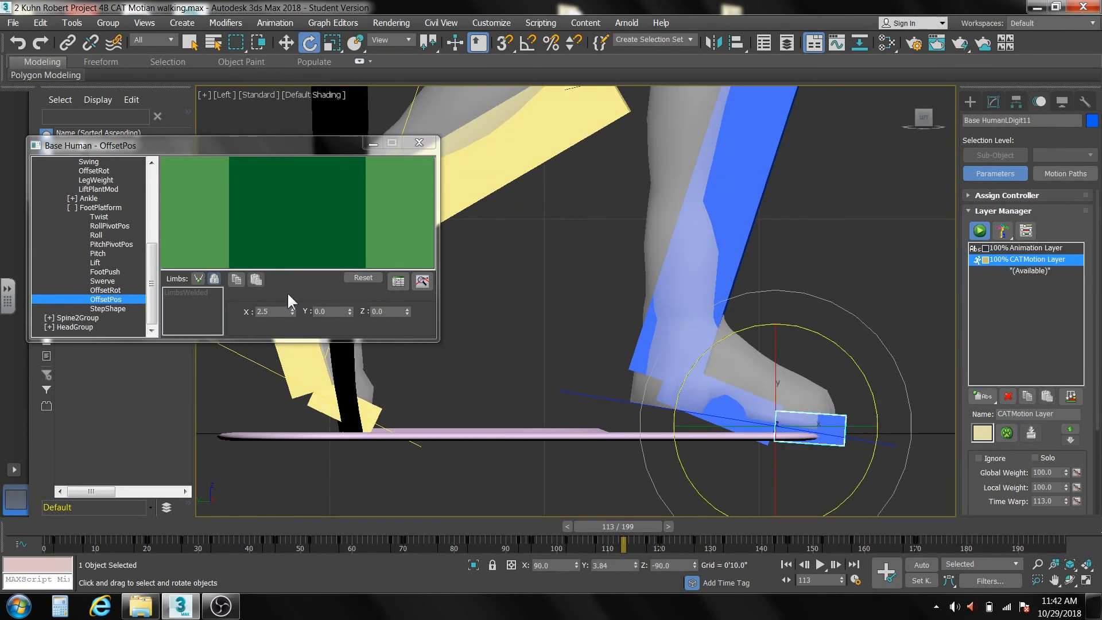
{"action": "left_click", "coordinate": [115, 290]}
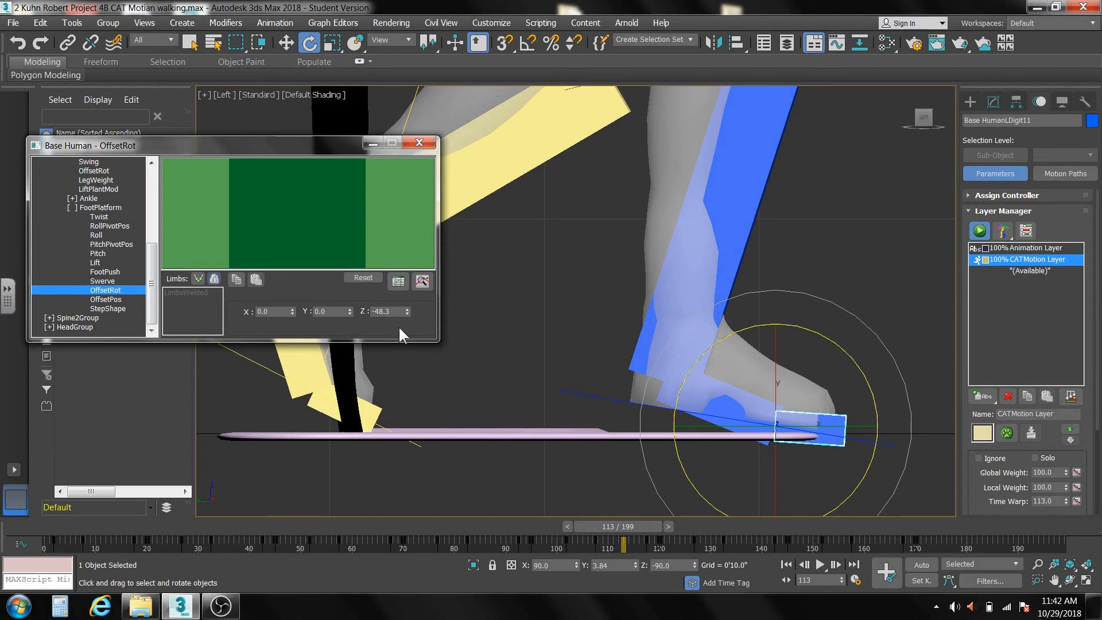
{"action": "left_click_drag", "start_coordinate": [406, 311], "coordinate": [413, 358]}
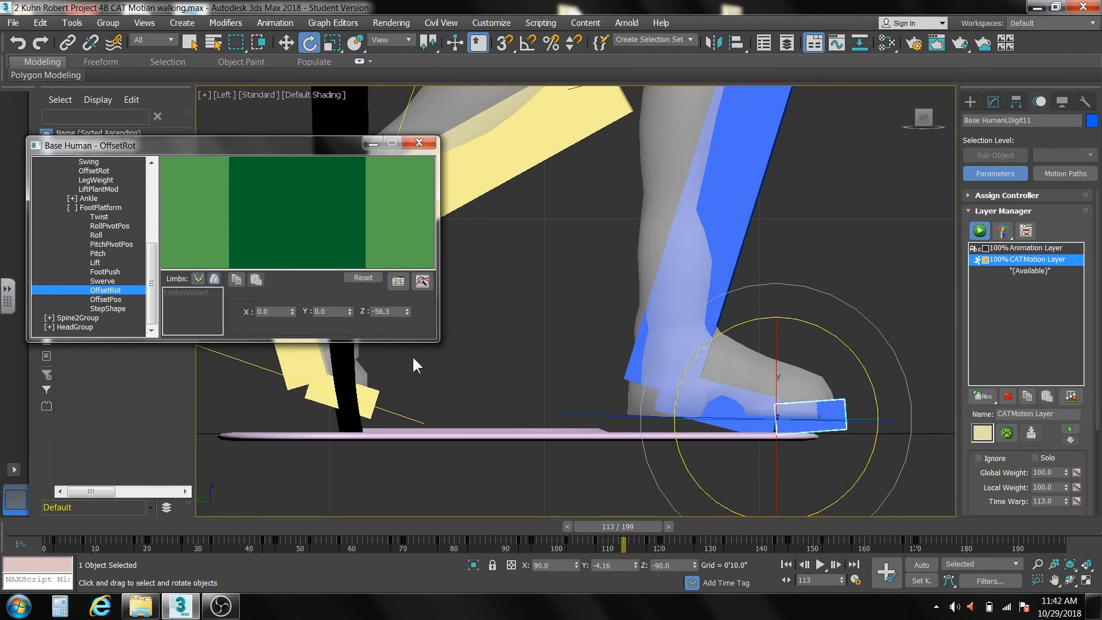
Set the FootPlatform OffsetPos X value to 0.3 to lower the feet, and check the pose at frame 108.
{"action": "left_click", "coordinate": [118, 299]}
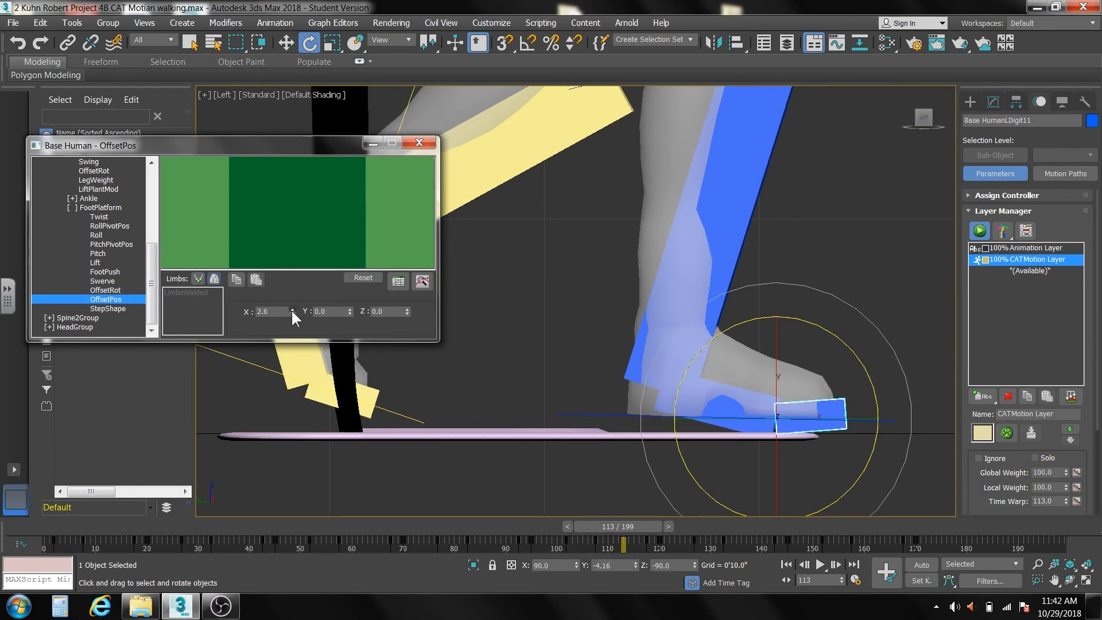
{"action": "left_click_drag", "start_coordinate": [292, 310], "coordinate": [301, 324]}
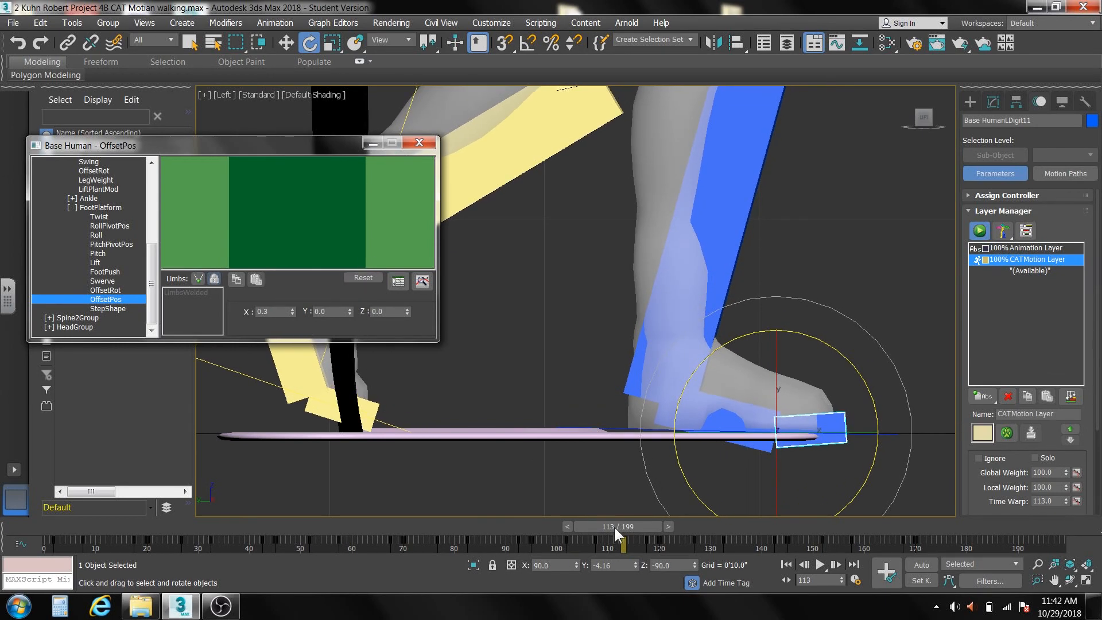
{"action": "mouse_move", "coordinate": [614, 525]}
{"action": "left_mouse_down"}
{"action": "mouse_move", "coordinate": [538, 520]}
{"action": "mouse_move", "coordinate": [667, 528]}
{"action": "mouse_move", "coordinate": [594, 522]}
{"action": "left_mouse_up"}
{"action": "key", "text": "e"}
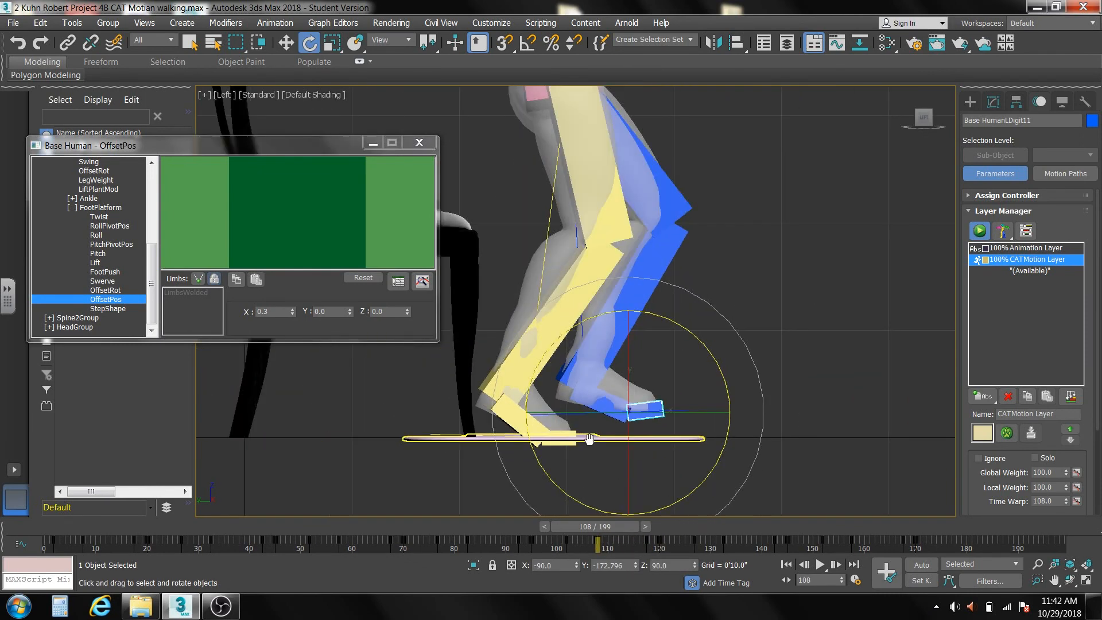
Advance to frame 127 and set the pelvis OffsetPos X value to 39.6 to raise the hips and straighten the legs.
{"action": "scroll", "coordinate": [589, 439], "scroll_direction": "down", "scroll_amount": 5}
{"action": "left_click_drag", "start_coordinate": [601, 525], "coordinate": [697, 519]}
{"action": "key", "text": "e"}
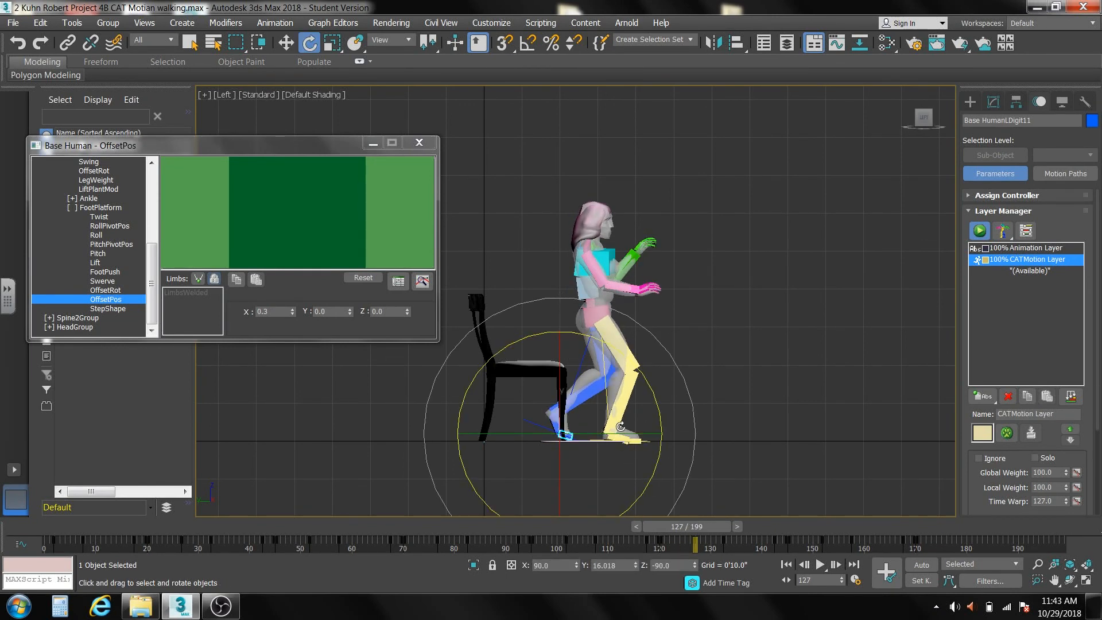
{"action": "scroll", "coordinate": [623, 429], "scroll_direction": "up", "scroll_amount": 4}
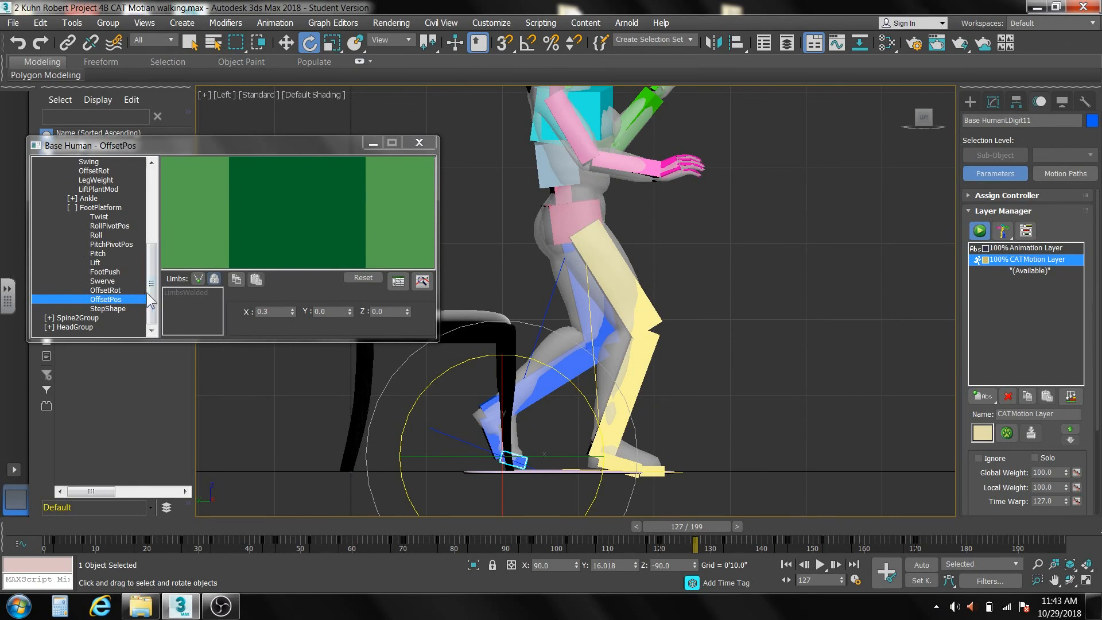
{"action": "left_click_drag", "start_coordinate": [150, 298], "coordinate": [152, 217]}
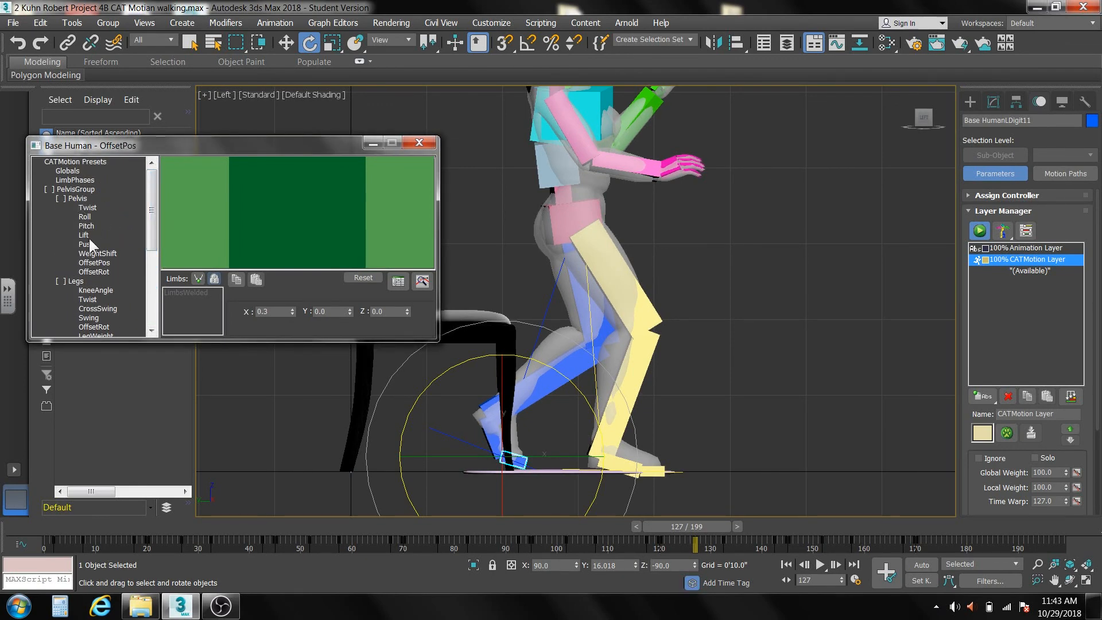
{"action": "left_click", "coordinate": [94, 263]}
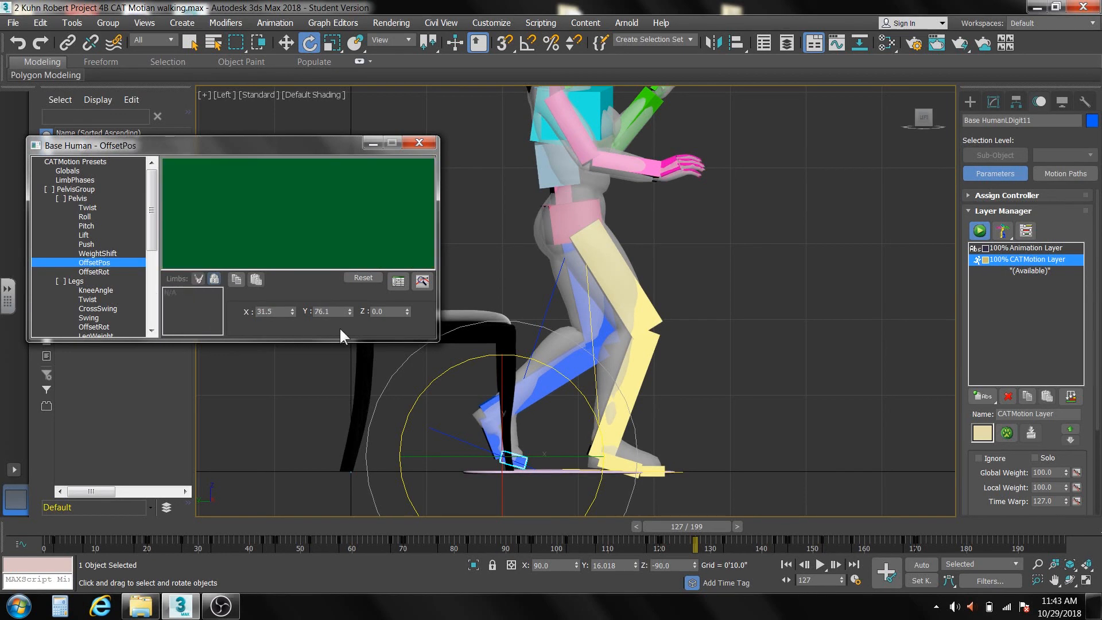
{"action": "left_click_drag", "start_coordinate": [291, 309], "coordinate": [291, 264]}
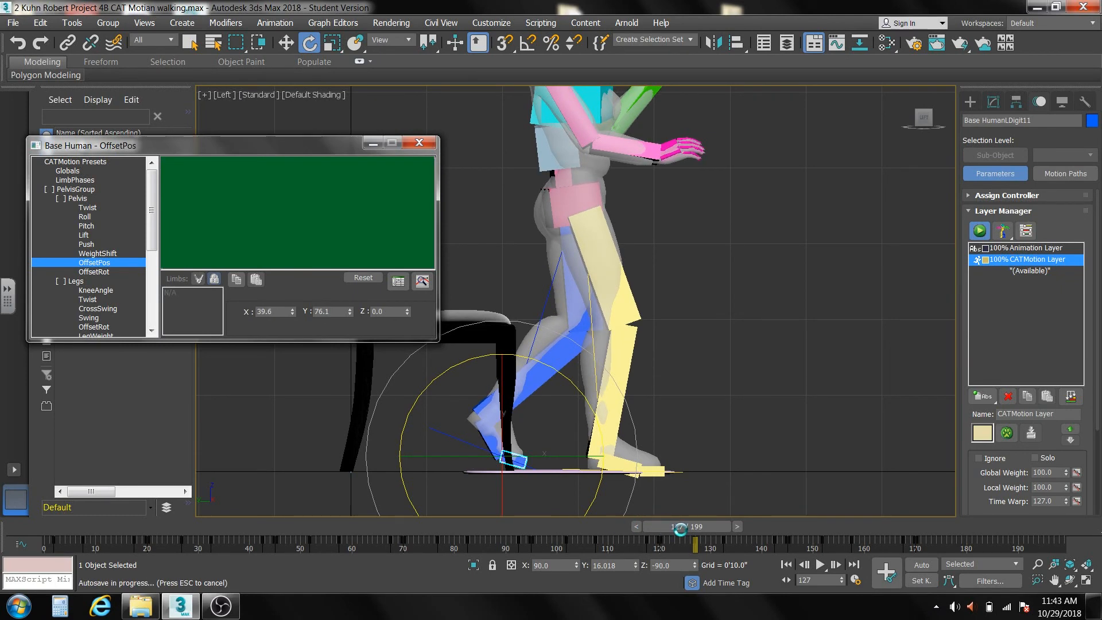
Return to frame 105 and rotate the right upper arm down so it hangs beside the torso.
{"action": "left_click_drag", "start_coordinate": [681, 528], "coordinate": [605, 531]}
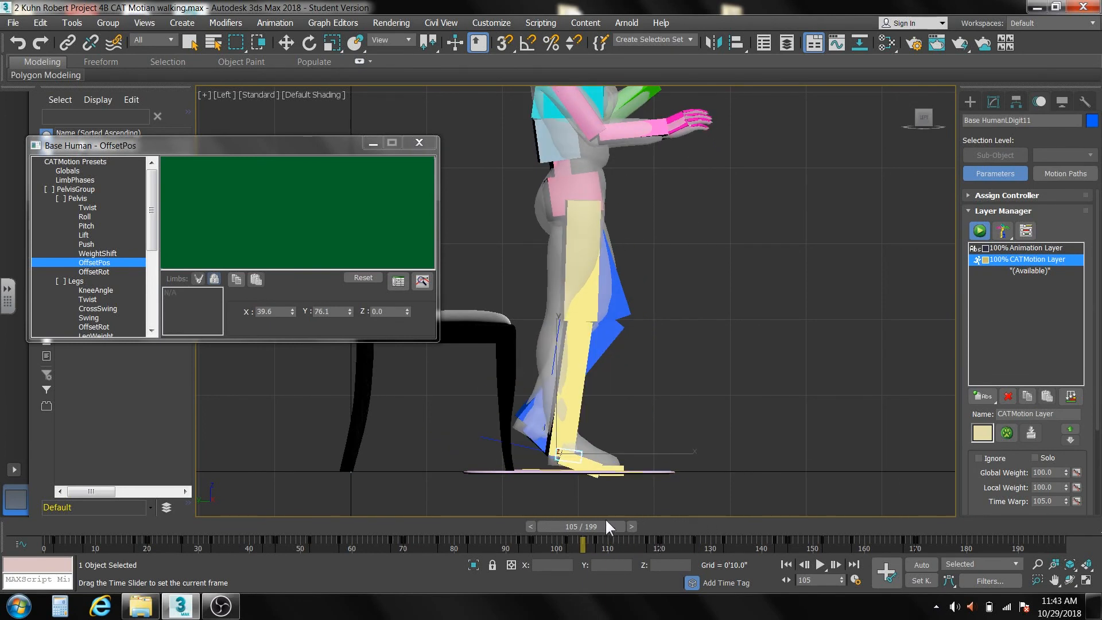
{"action": "key", "text": "e"}
{"action": "scroll", "coordinate": [622, 401], "scroll_direction": "down", "scroll_amount": 4}
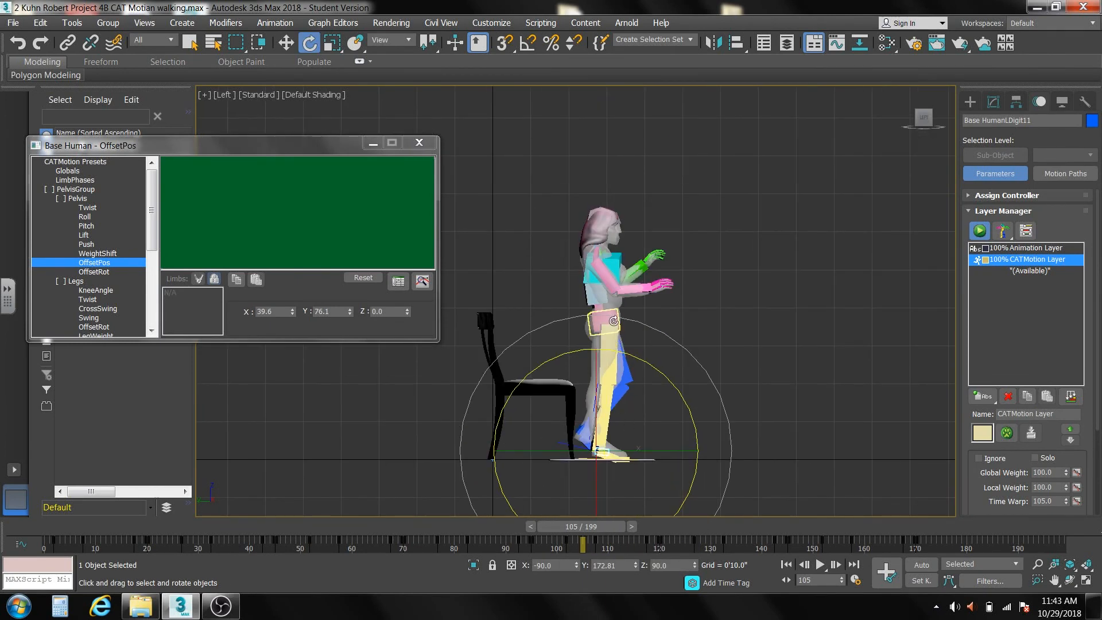
{"action": "scroll", "coordinate": [614, 320], "scroll_direction": "up", "scroll_amount": 5}
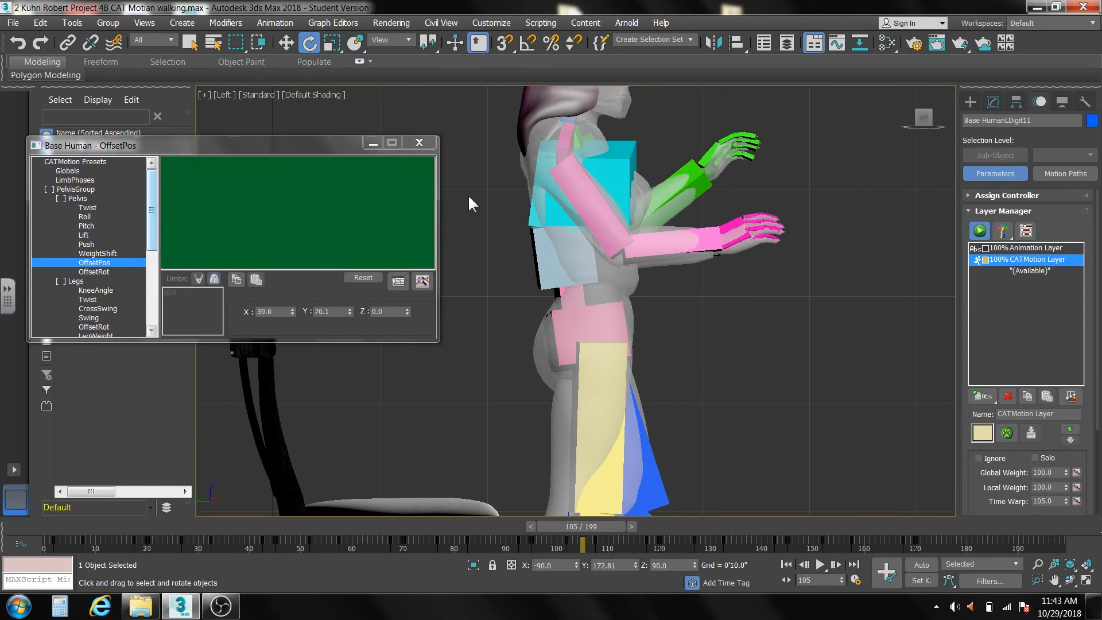
{"action": "left_click", "coordinate": [592, 198]}
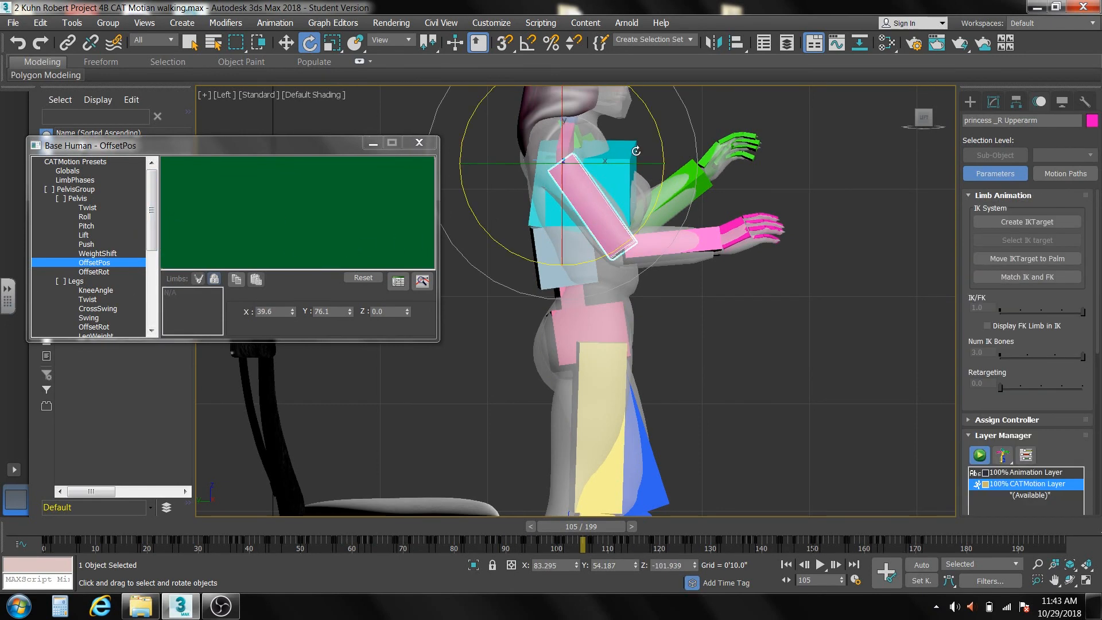
{"action": "left_click_drag", "start_coordinate": [653, 117], "coordinate": [667, 159]}
At frame 99, use the Local reference coordinate system to twist the right forearm slightly about its own X axis.
{"action": "scroll", "coordinate": [657, 253], "scroll_direction": "down", "scroll_amount": 4}
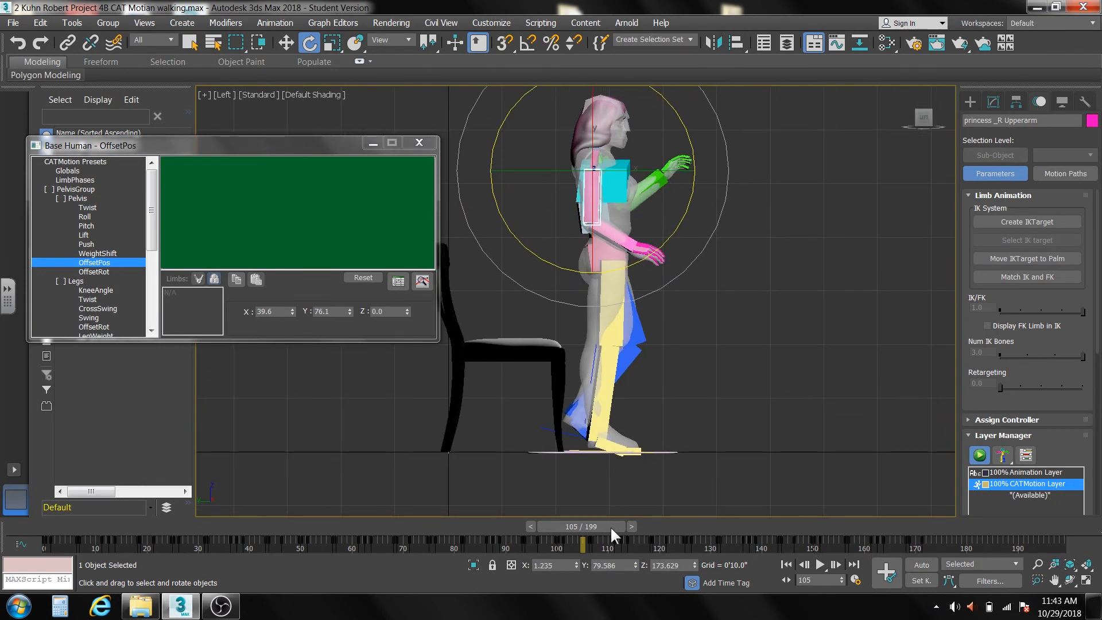
{"action": "left_click_drag", "start_coordinate": [610, 521], "coordinate": [581, 529]}
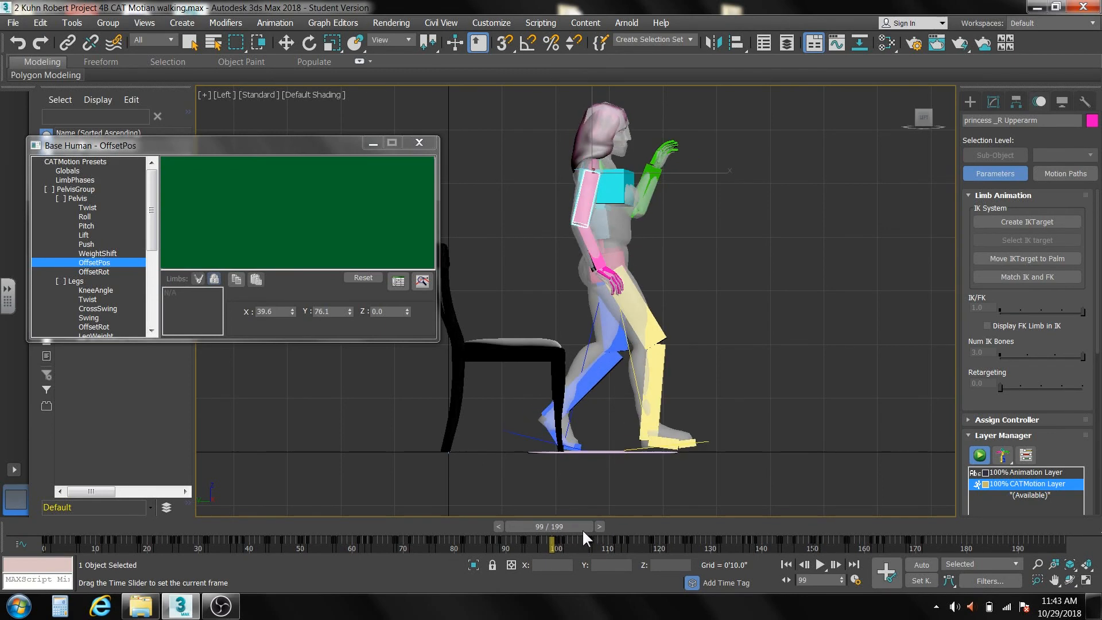
{"action": "key", "text": "e"}
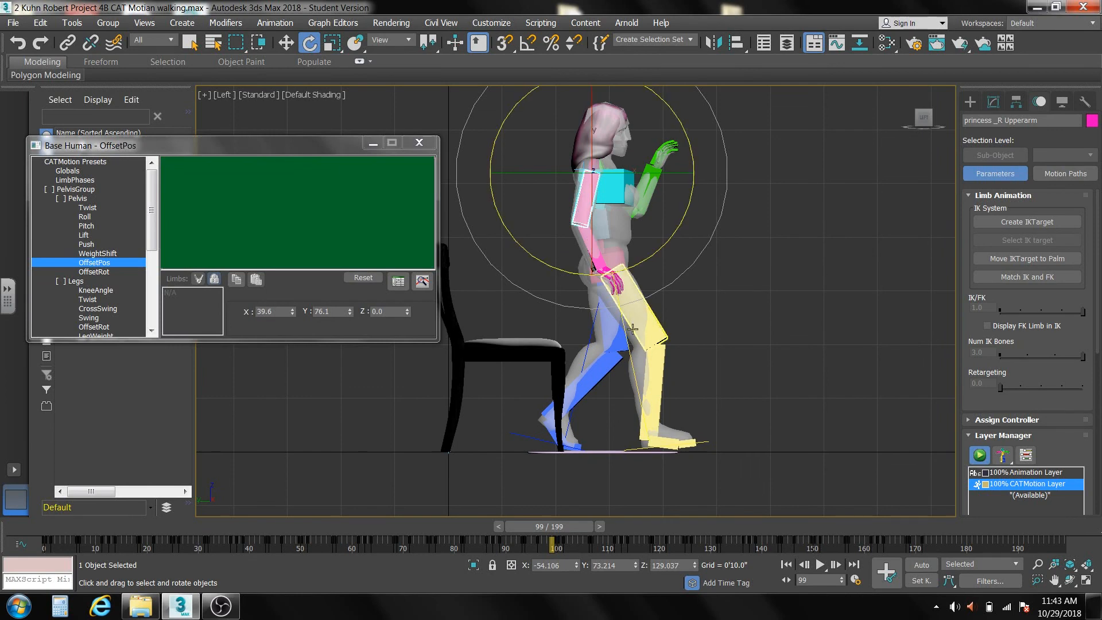
{"action": "left_click", "coordinate": [756, 277]}
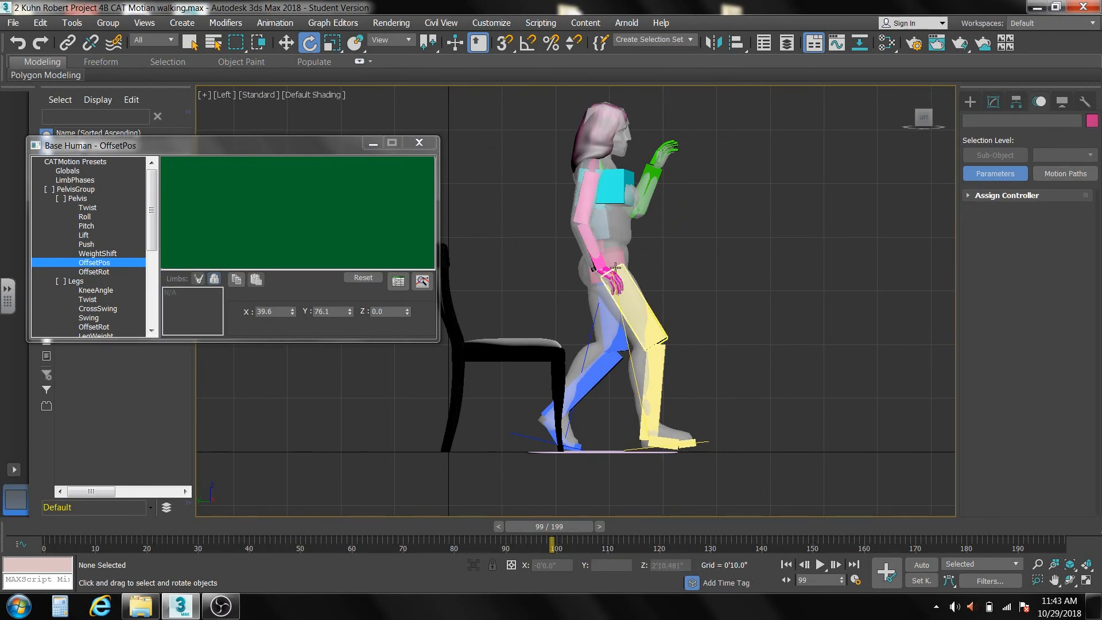
{"action": "scroll", "coordinate": [591, 259], "scroll_direction": "up", "scroll_amount": 5}
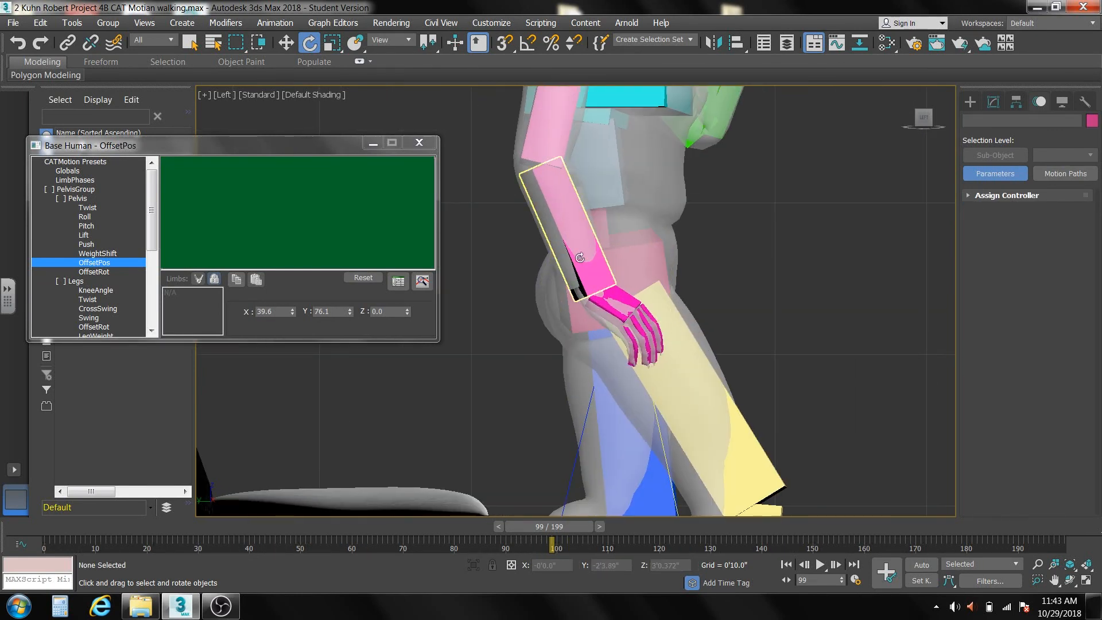
{"action": "left_click", "coordinate": [580, 257]}
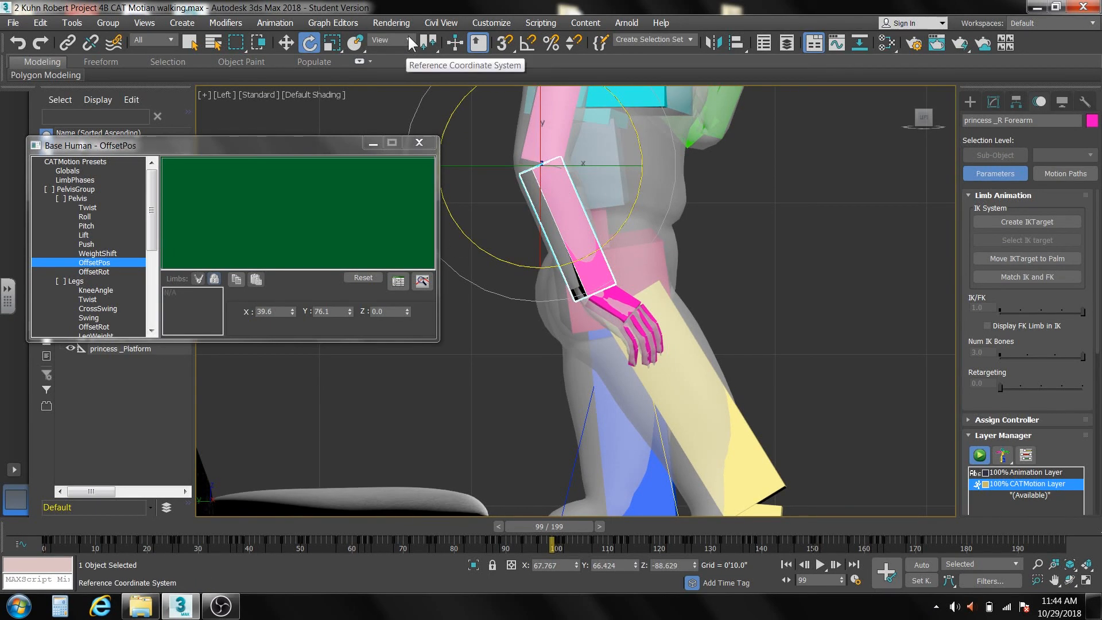
{"action": "left_click", "coordinate": [411, 42]}
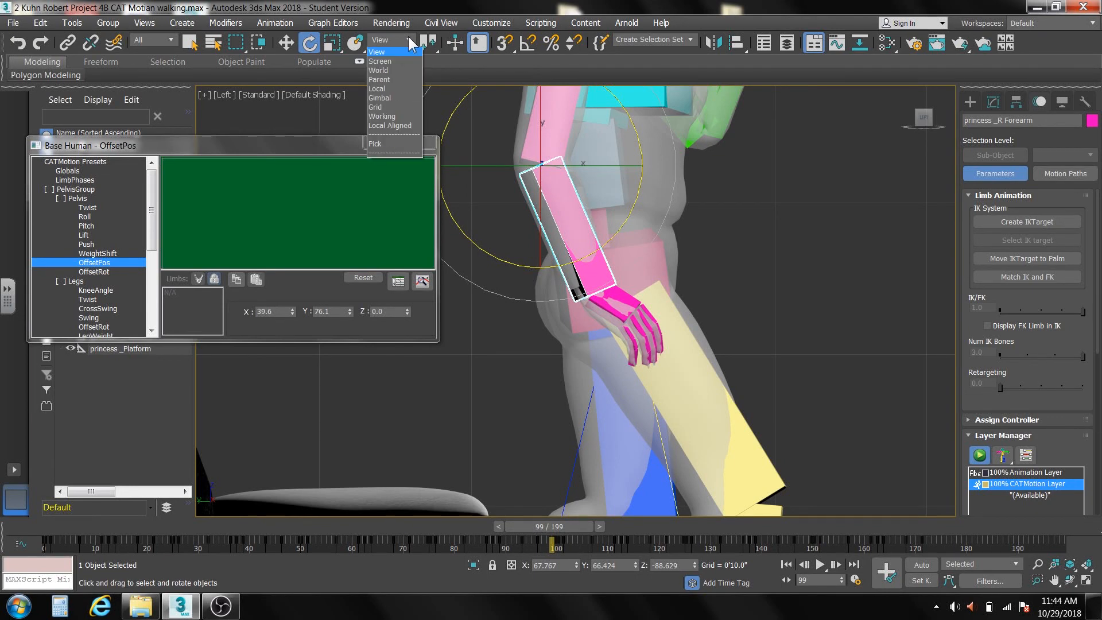
{"action": "left_click", "coordinate": [403, 96]}
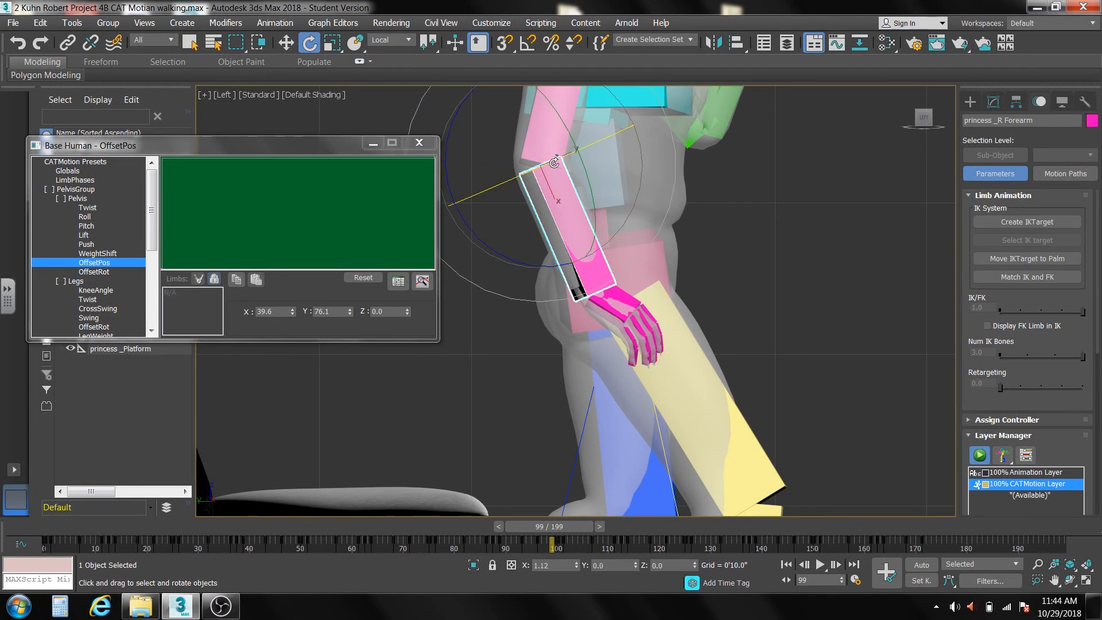
{"action": "left_click_drag", "start_coordinate": [555, 163], "coordinate": [532, 173]}
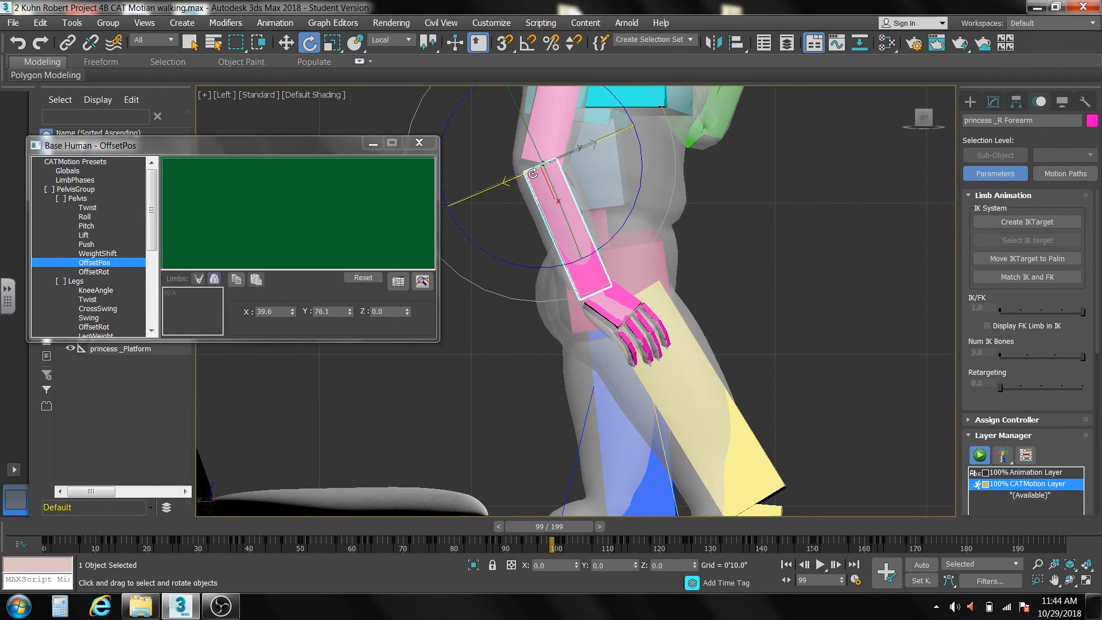
At frame 99, rotate the right hand so it turns slightly downward and follows the line of the forearm.
{"action": "left_click", "coordinate": [625, 314]}
{"action": "left_click_drag", "start_coordinate": [583, 274], "coordinate": [696, 280]}
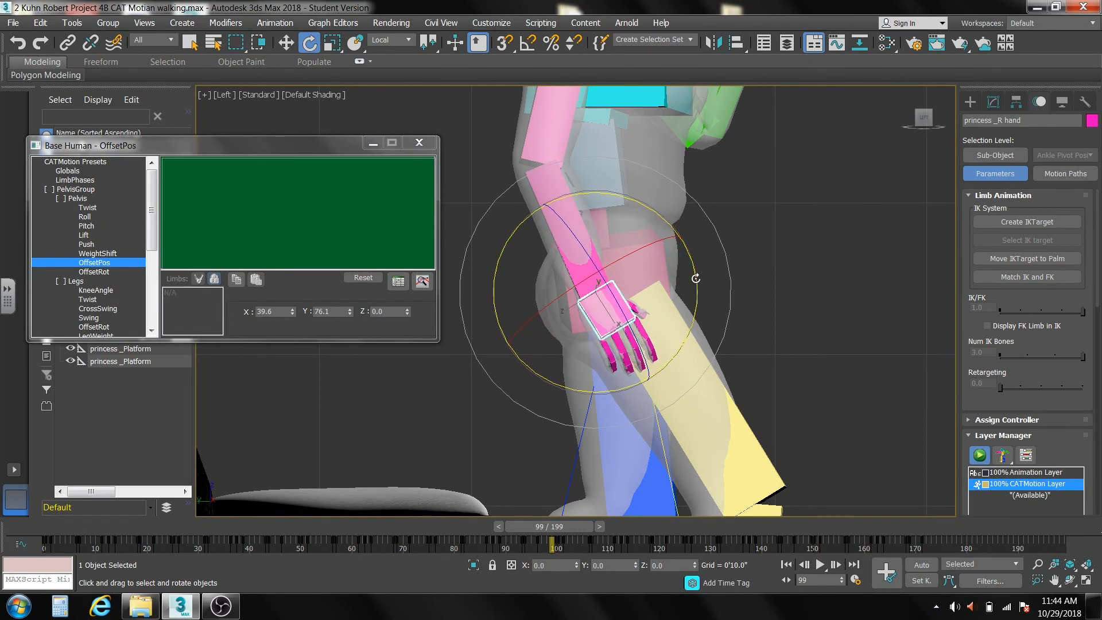
{"action": "scroll", "coordinate": [696, 278], "scroll_direction": "down", "scroll_amount": 5}
{"action": "middle_click_drag", "start_coordinate": [675, 297], "coordinate": [660, 302]}
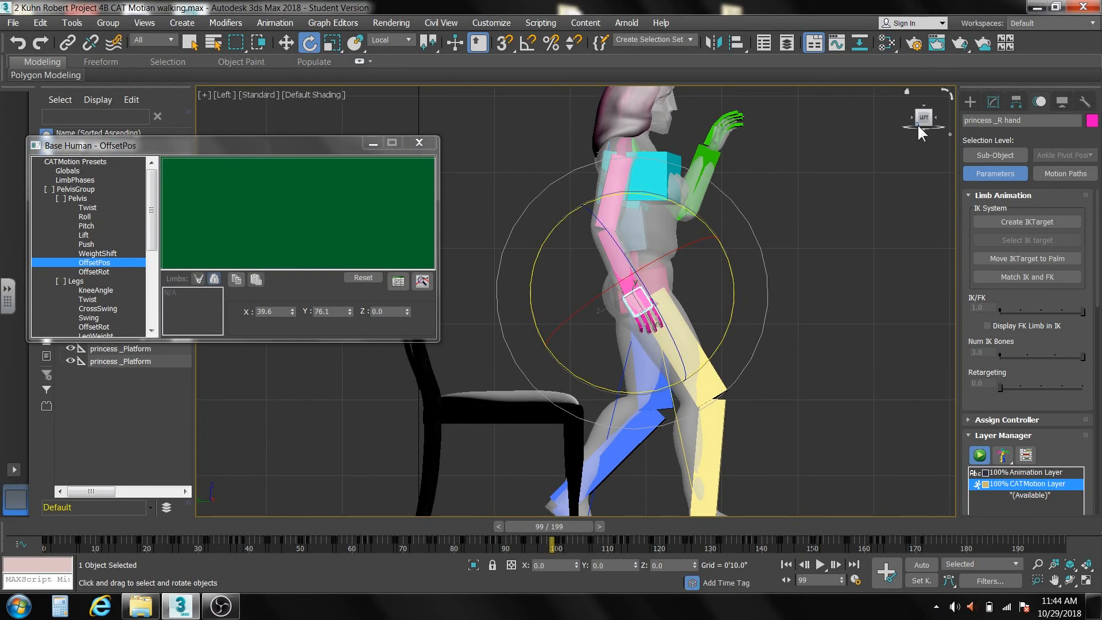
From the character's other side, rotate the left upper arm about 19 degrees around its local Z axis, lowering the elbow toward the torso.
{"action": "left_click", "coordinate": [935, 117]}
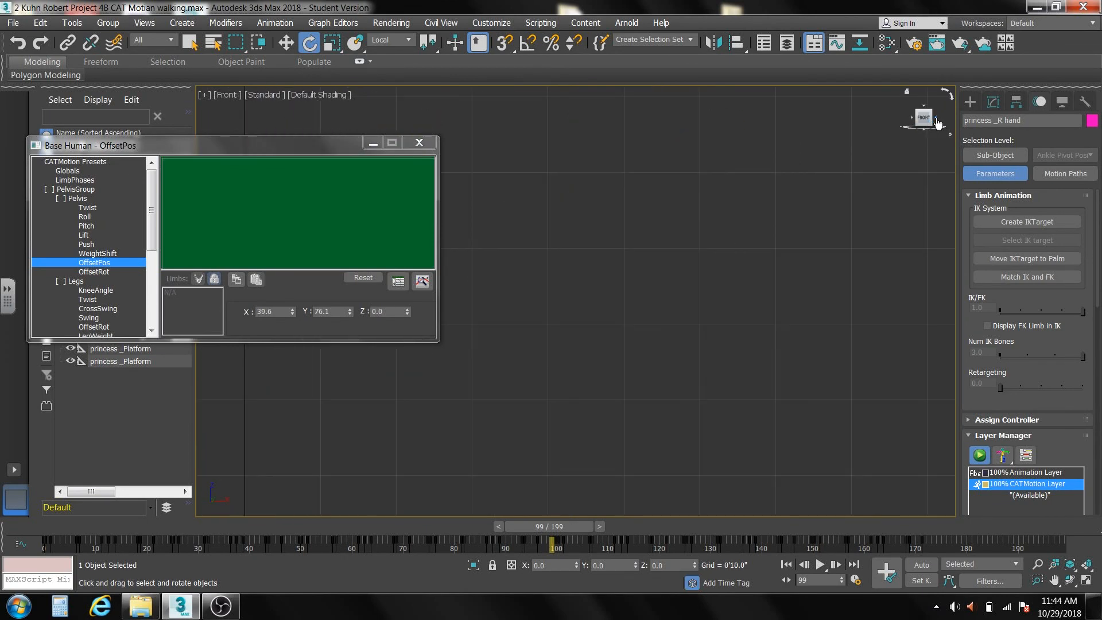
{"action": "left_click", "coordinate": [934, 116]}
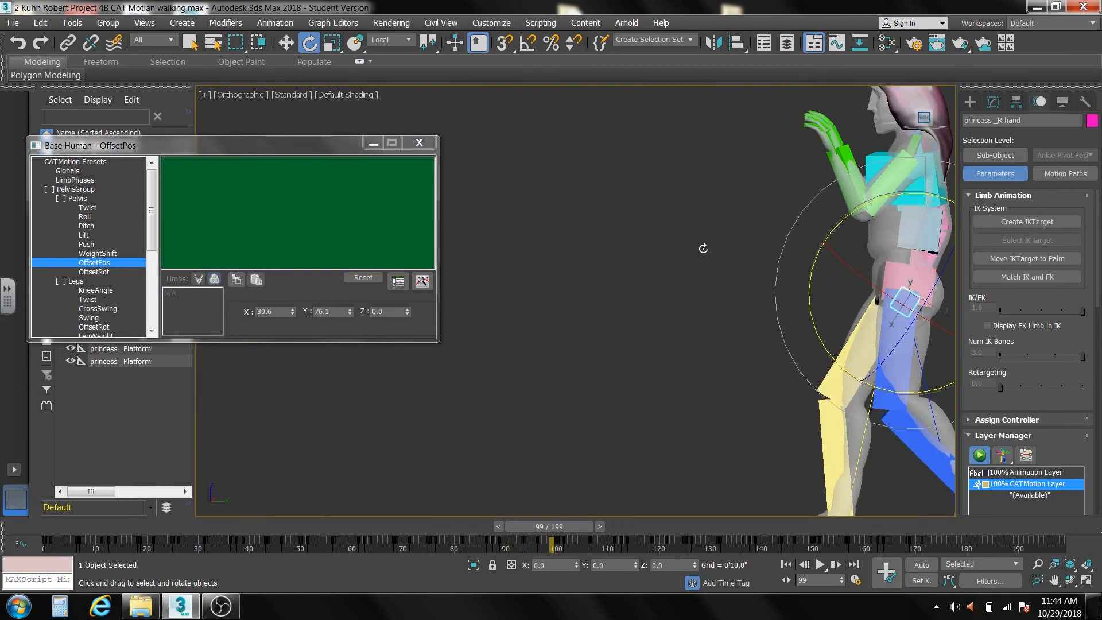
{"action": "middle_click_drag", "start_coordinate": [648, 245], "coordinate": [489, 247]}
{"action": "scroll", "coordinate": [577, 202], "scroll_direction": "up", "scroll_amount": 4}
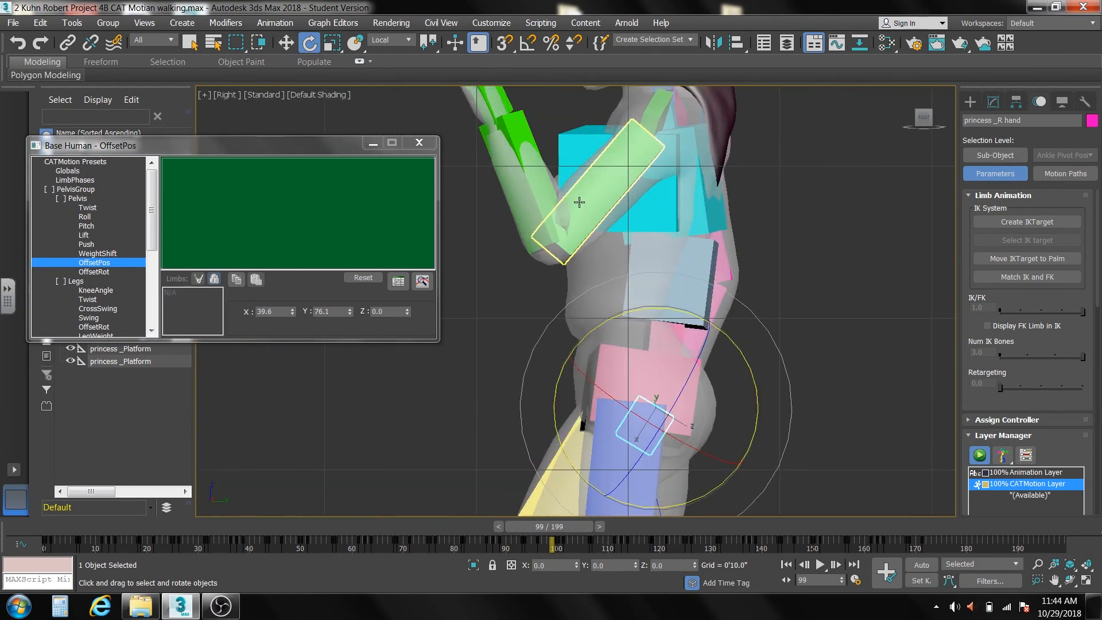
{"action": "left_click", "coordinate": [577, 201]}
{"action": "scroll", "coordinate": [623, 267], "scroll_direction": "down", "scroll_amount": 2}
{"action": "scroll", "coordinate": [623, 267], "scroll_direction": "down", "scroll_amount": 2}
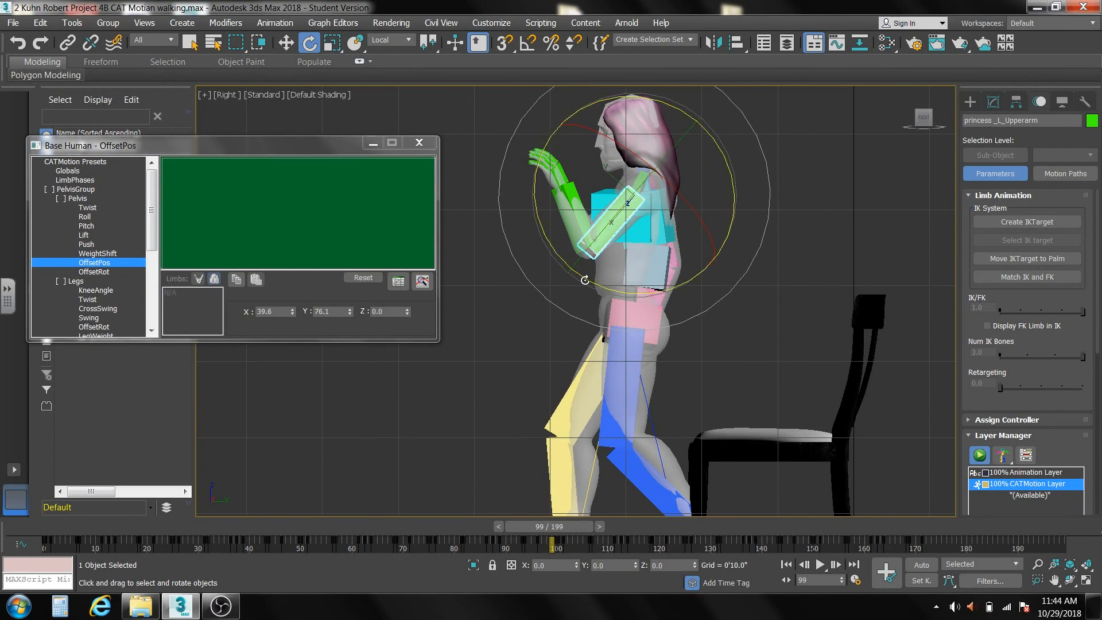
{"action": "left_click_drag", "start_coordinate": [584, 278], "coordinate": [604, 290]}
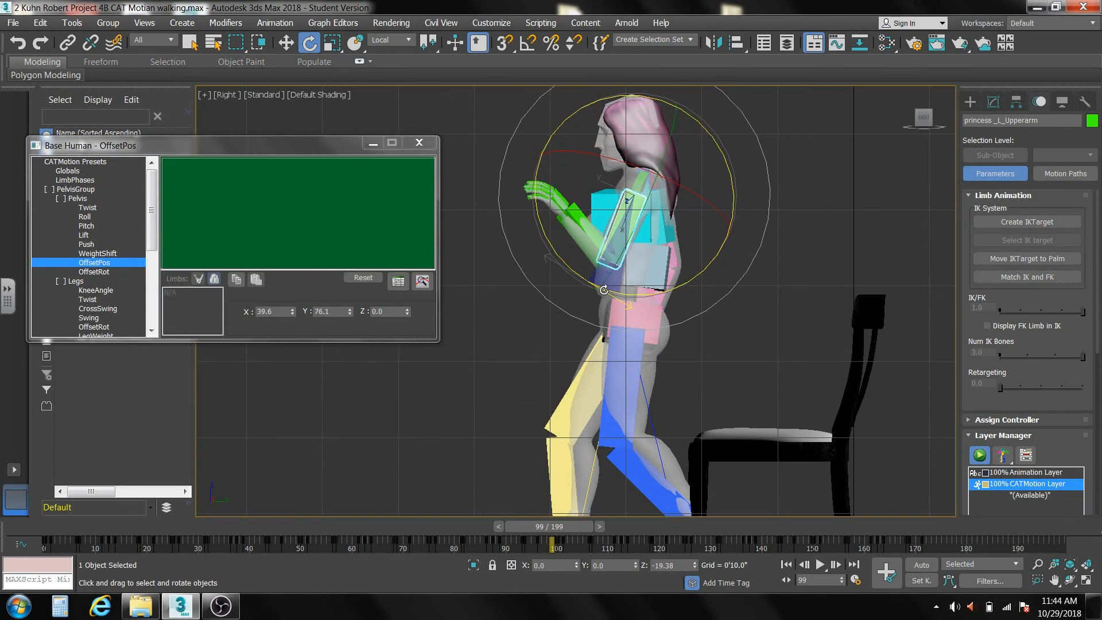
{"action": "left_click", "coordinate": [493, 248]}
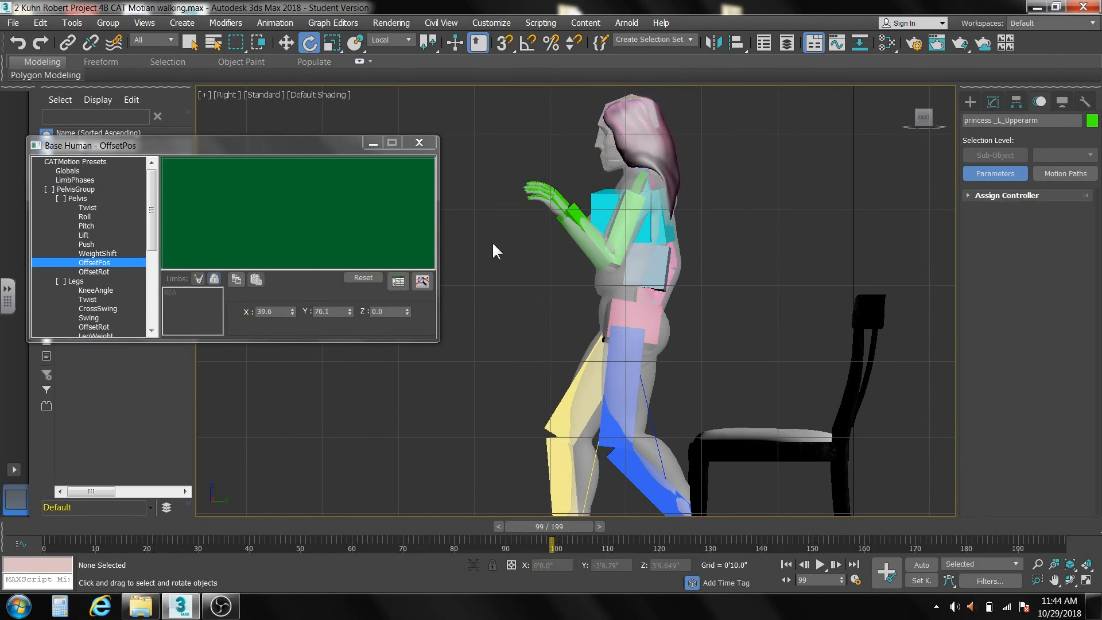
Twist the left forearm slightly about its length and rotate it down at the elbow so the hand drops to hip level.
{"action": "left_click", "coordinate": [576, 228]}
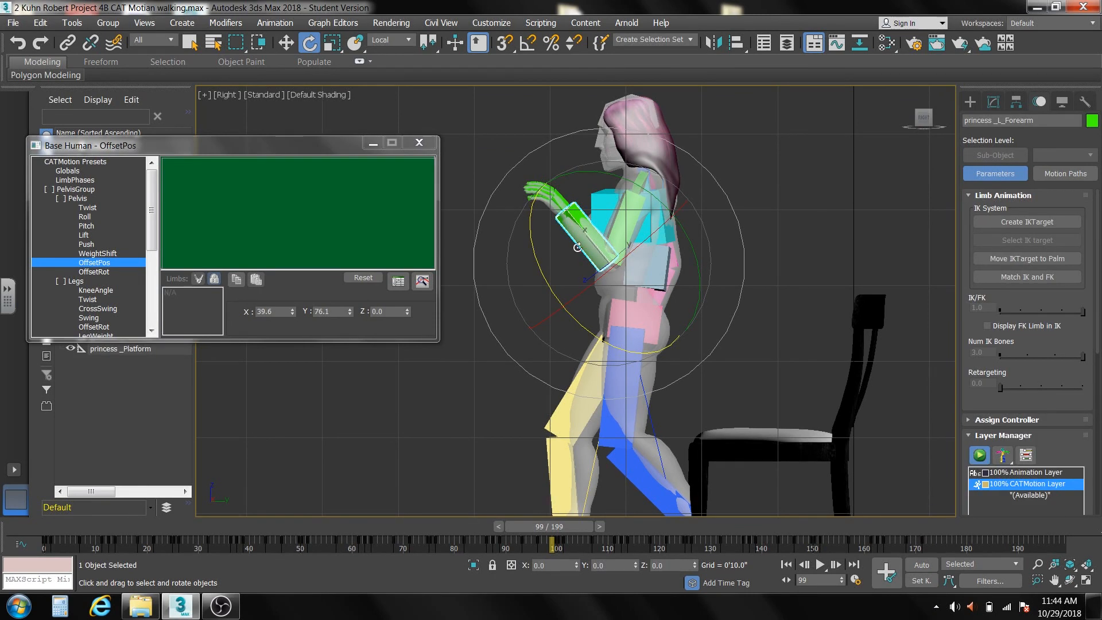
{"action": "left_click_drag", "start_coordinate": [649, 239], "coordinate": [612, 267]}
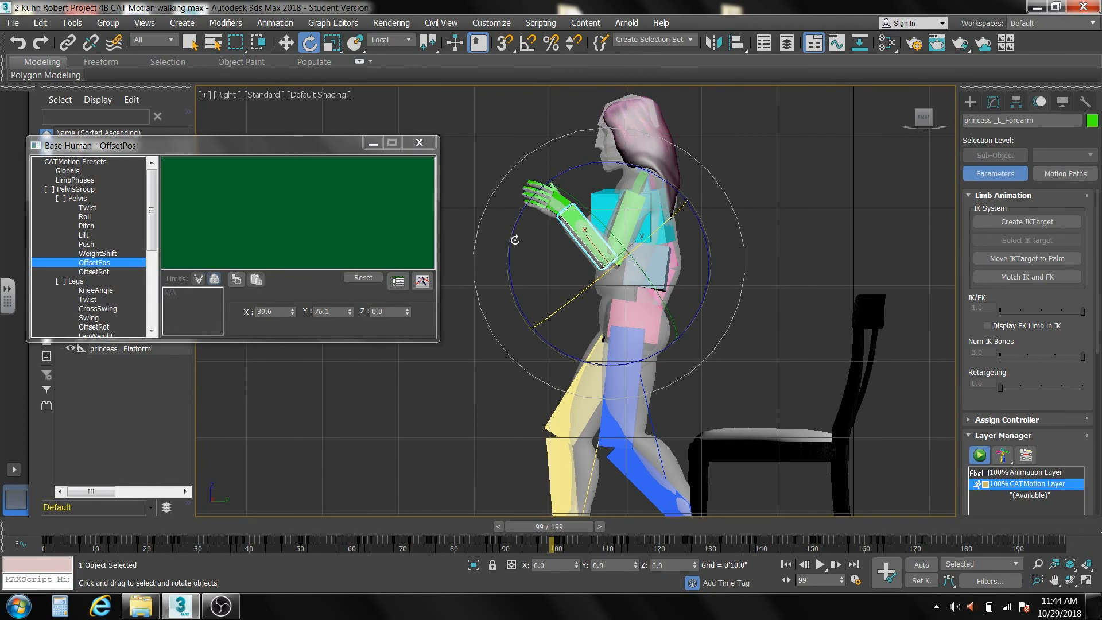
{"action": "left_click_drag", "start_coordinate": [509, 241], "coordinate": [541, 362]}
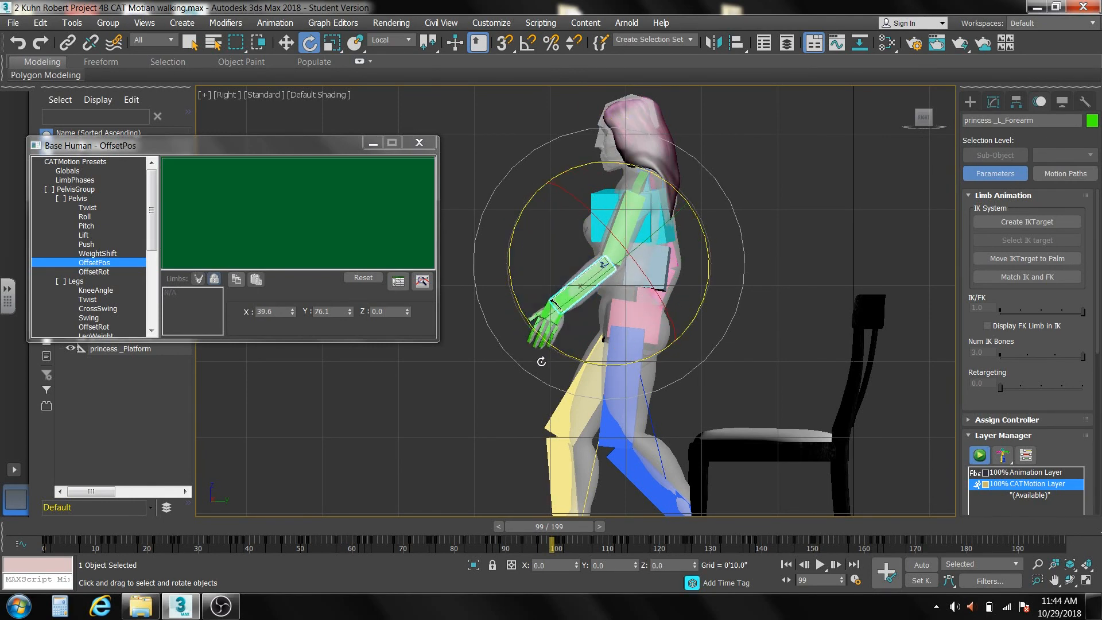
{"action": "left_click", "coordinate": [464, 389]}
Rotate the left hand into line with its forearm and swing the left upper arm back to hang vertically beside the torso.
{"action": "left_click", "coordinate": [550, 312]}
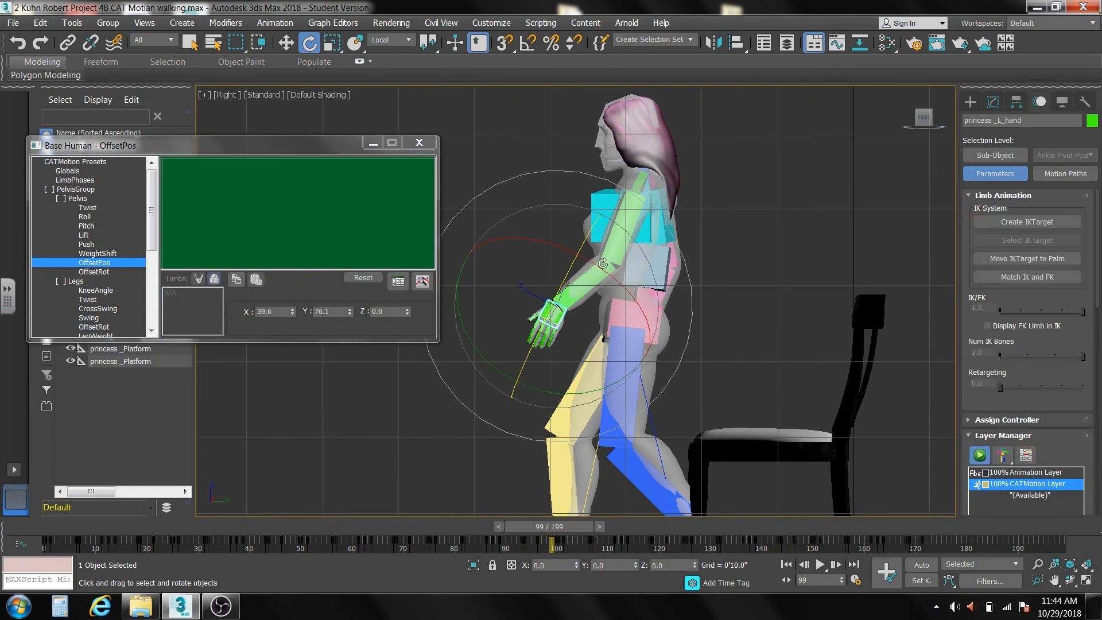
{"action": "left_click_drag", "start_coordinate": [568, 271], "coordinate": [560, 290]}
{"action": "left_click_drag", "start_coordinate": [489, 233], "coordinate": [511, 222]}
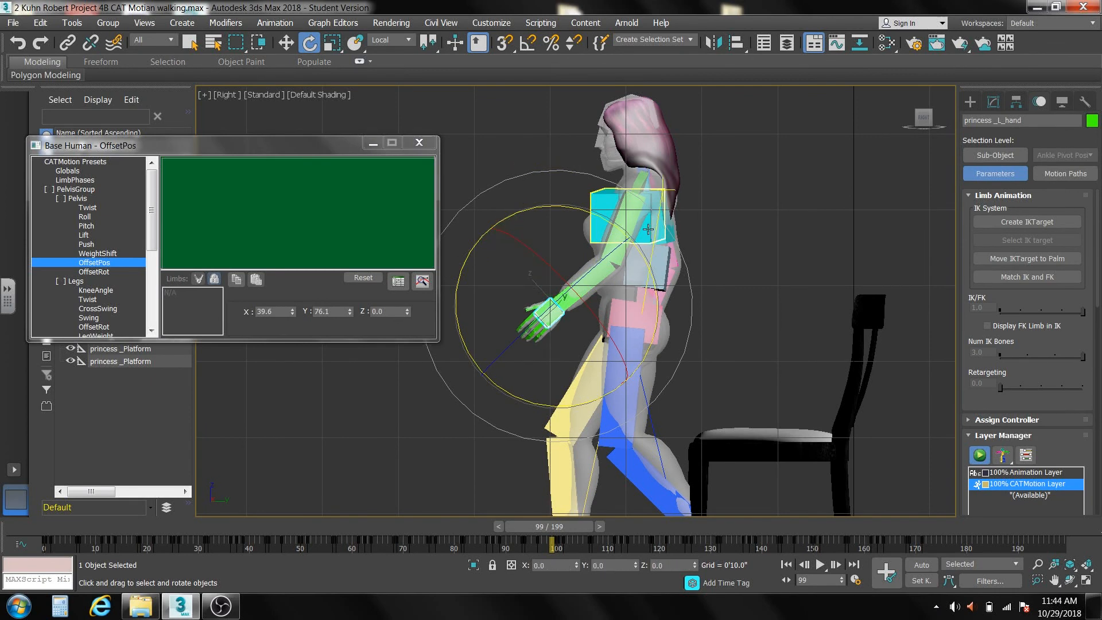
{"action": "left_click", "coordinate": [728, 207]}
{"action": "left_click", "coordinate": [622, 231]}
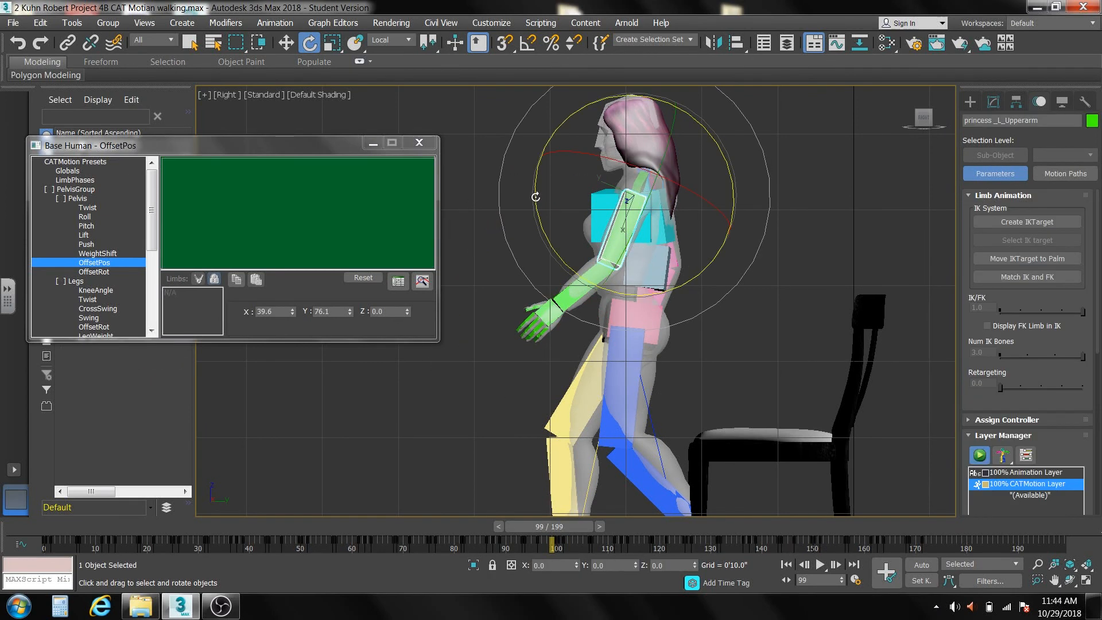
{"action": "left_click_drag", "start_coordinate": [536, 192], "coordinate": [546, 217]}
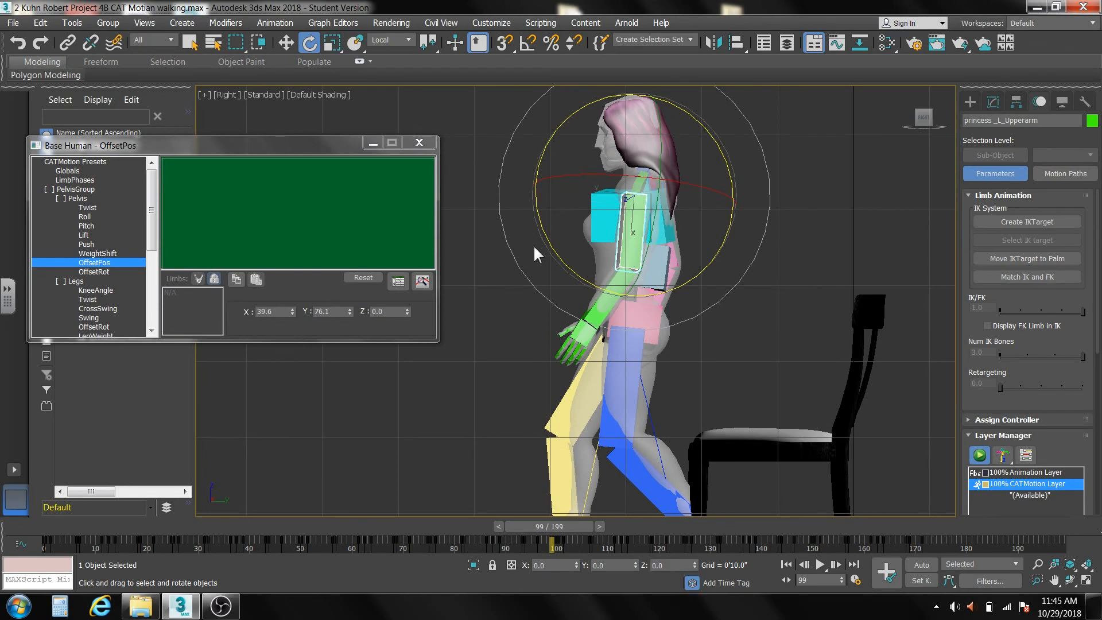
At frame 91, rotate the left hand downward so it follows the line of the forearm.
{"action": "left_click_drag", "start_coordinate": [553, 528], "coordinate": [511, 529]}
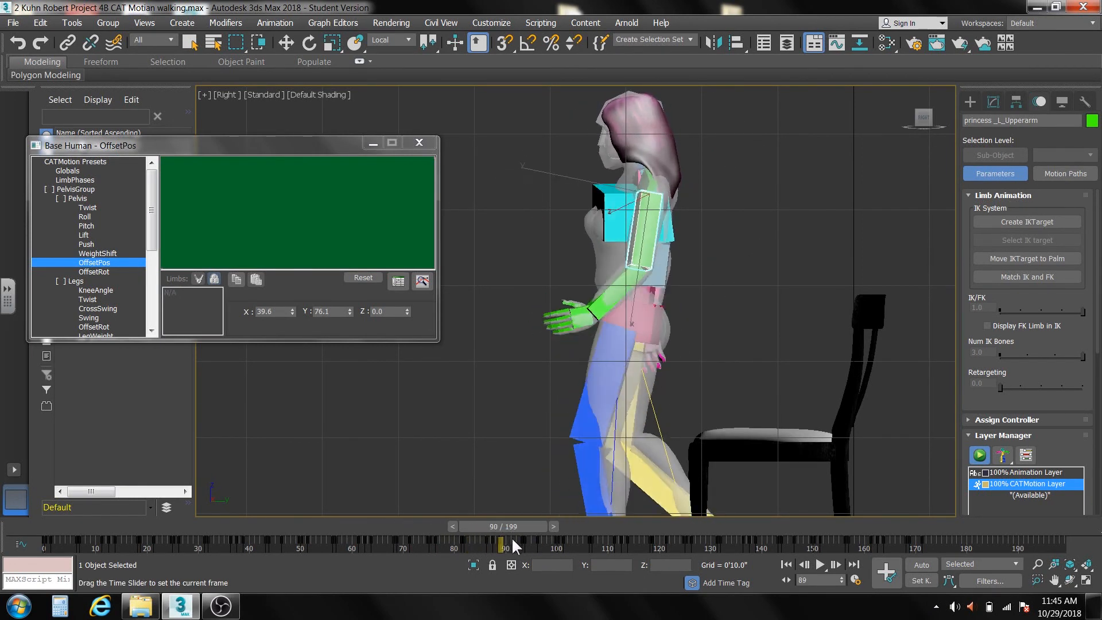
{"action": "key", "text": "e"}
{"action": "left_click", "coordinate": [572, 313]}
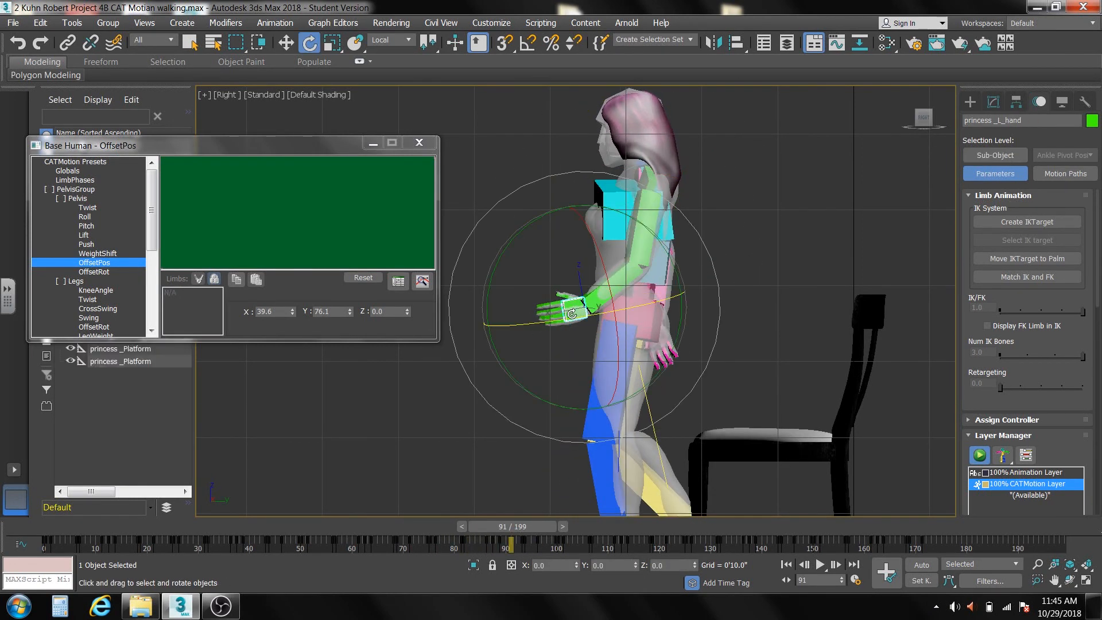
{"action": "left_click_drag", "start_coordinate": [486, 301], "coordinate": [478, 333]}
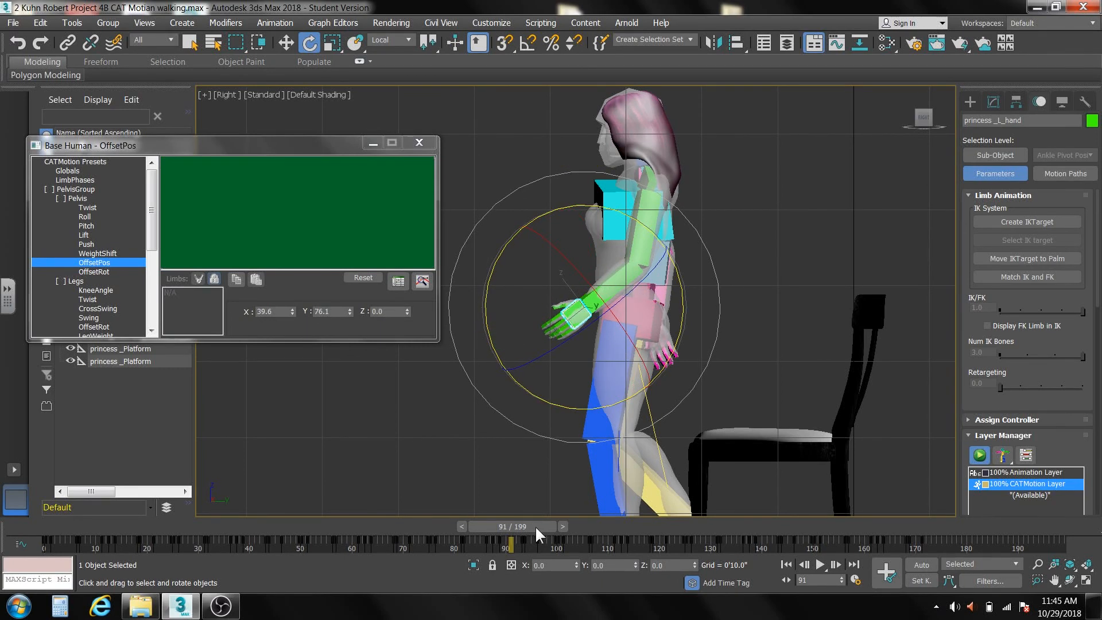
Check the arm swing at frame 84 from the side and front, and the front pose at frame 80.
{"action": "left_click_drag", "start_coordinate": [537, 528], "coordinate": [503, 528]}
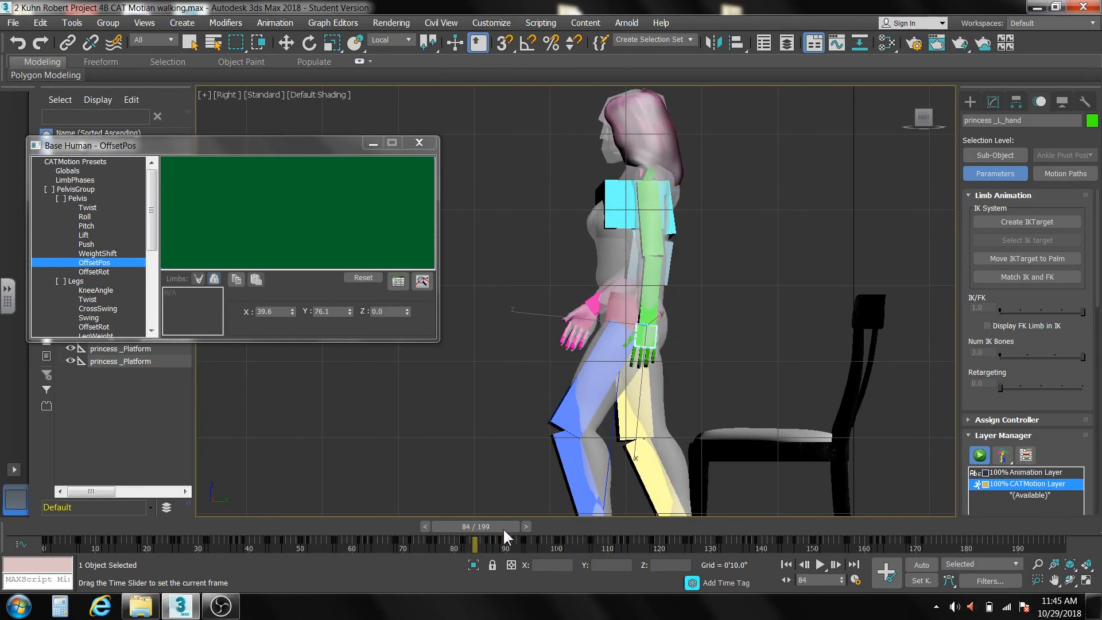
{"action": "key", "text": "e"}
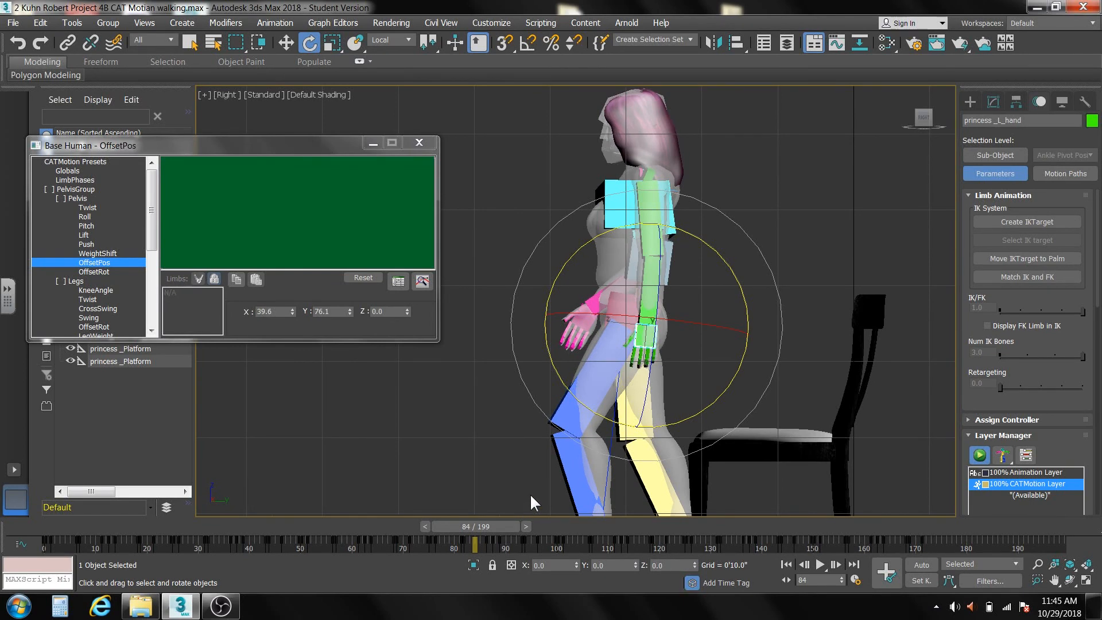
{"action": "key", "text": "f"}
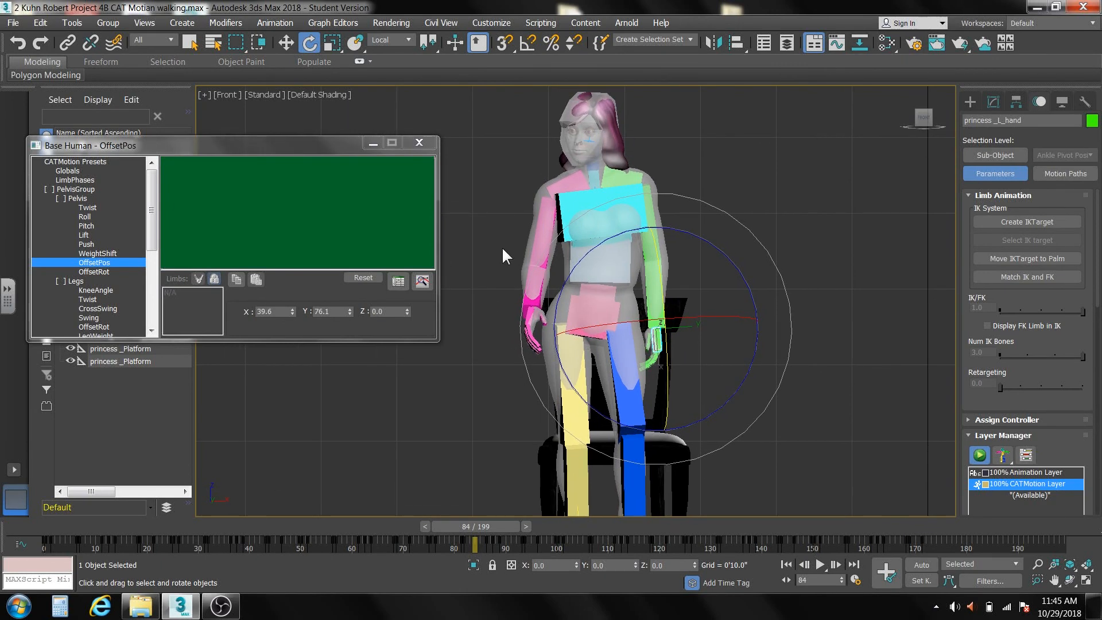
{"action": "left_click_drag", "start_coordinate": [494, 526], "coordinate": [474, 527]}
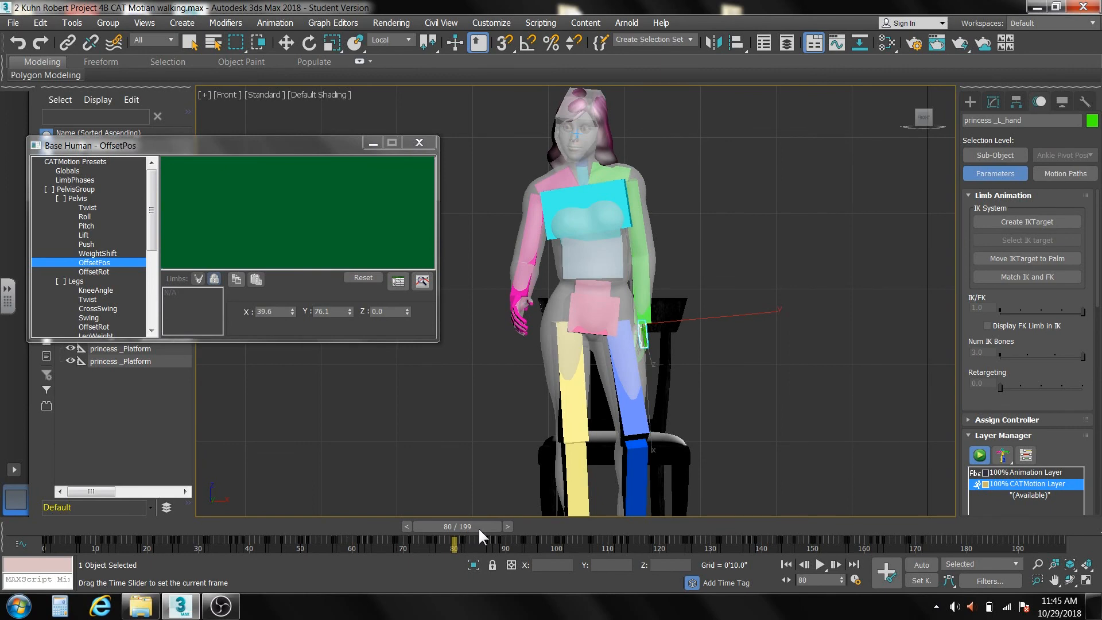
{"action": "key", "text": "e"}
Try to rotate the head toward the front and adjust the right upper arm slightly at frame 80.
{"action": "left_click", "coordinate": [576, 131]}
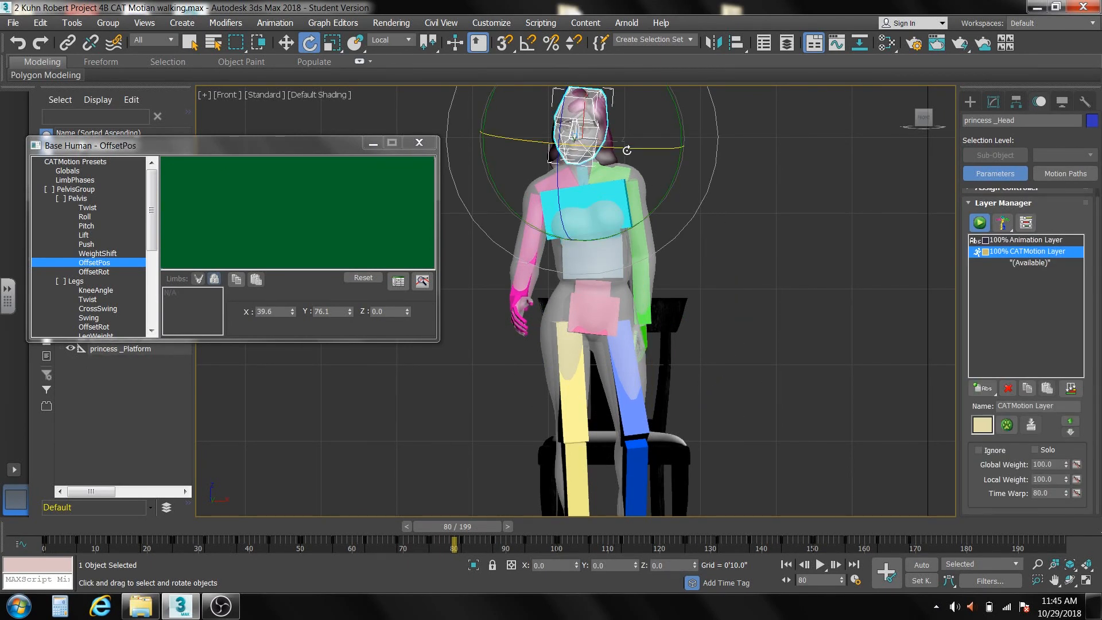
{"action": "left_click_drag", "start_coordinate": [625, 150], "coordinate": [522, 144]}
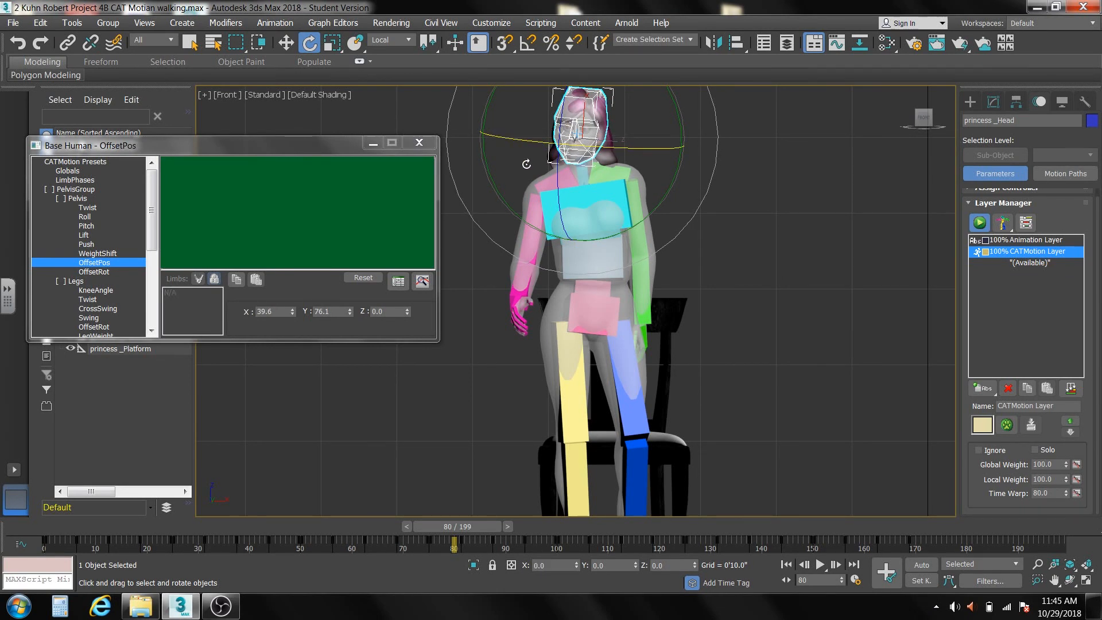
{"action": "left_click", "coordinate": [524, 238]}
{"action": "left_click_drag", "start_coordinate": [523, 232], "coordinate": [520, 223]}
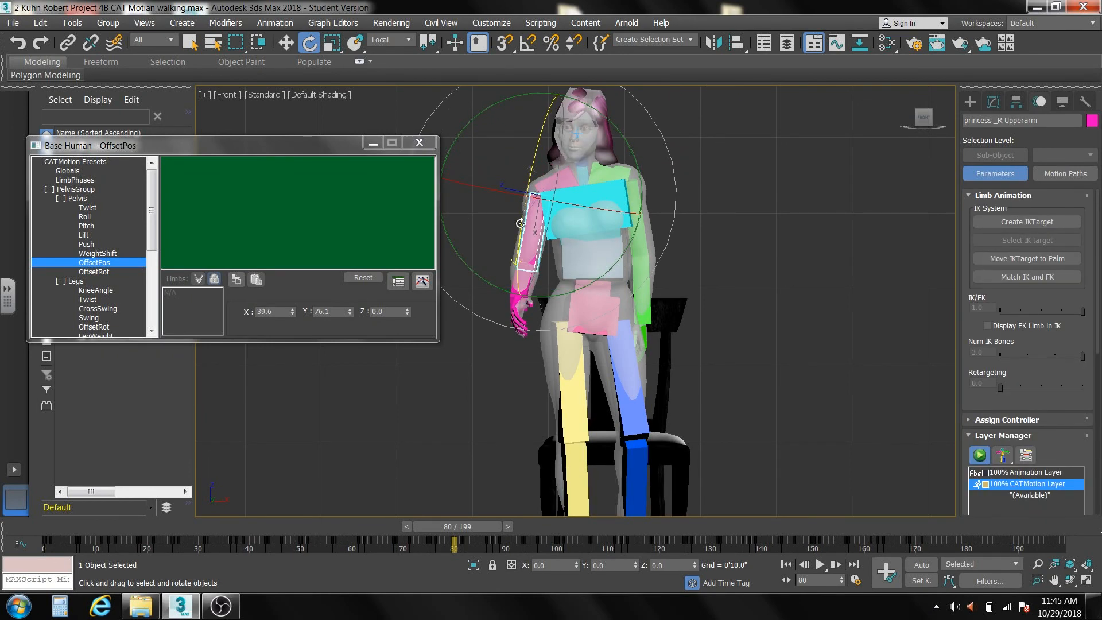
{"action": "left_click", "coordinate": [732, 151]}
Set the CATMotion head OffsetRot values to X 12.0, Y 3.7 and Z -3.9 so the face points forward.
{"action": "left_click", "coordinate": [579, 135]}
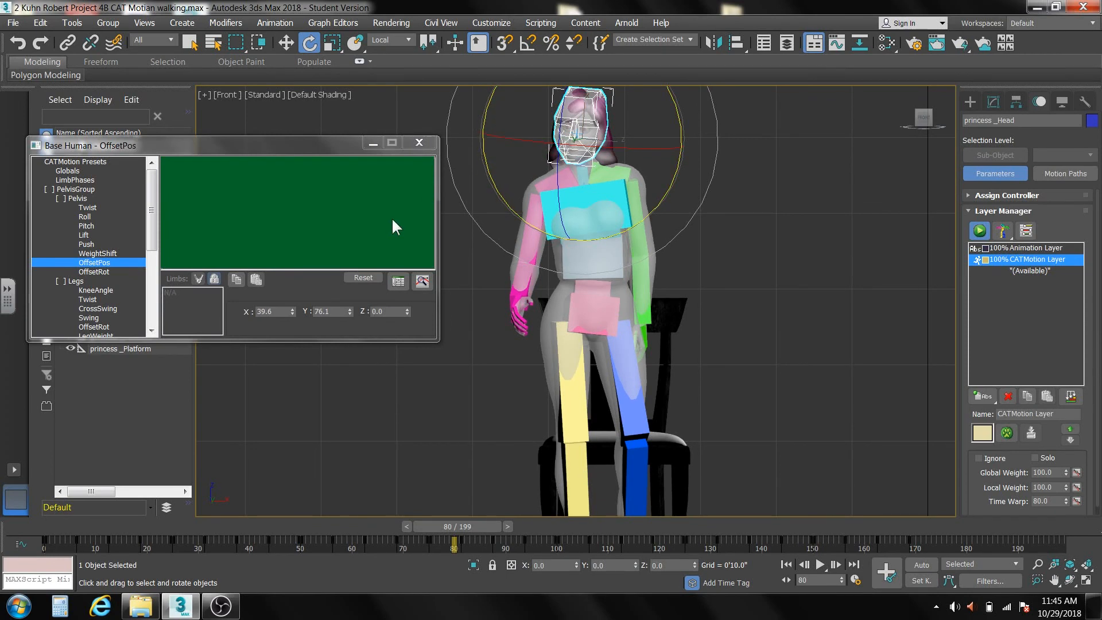
{"action": "left_click_drag", "start_coordinate": [150, 184], "coordinate": [159, 254]}
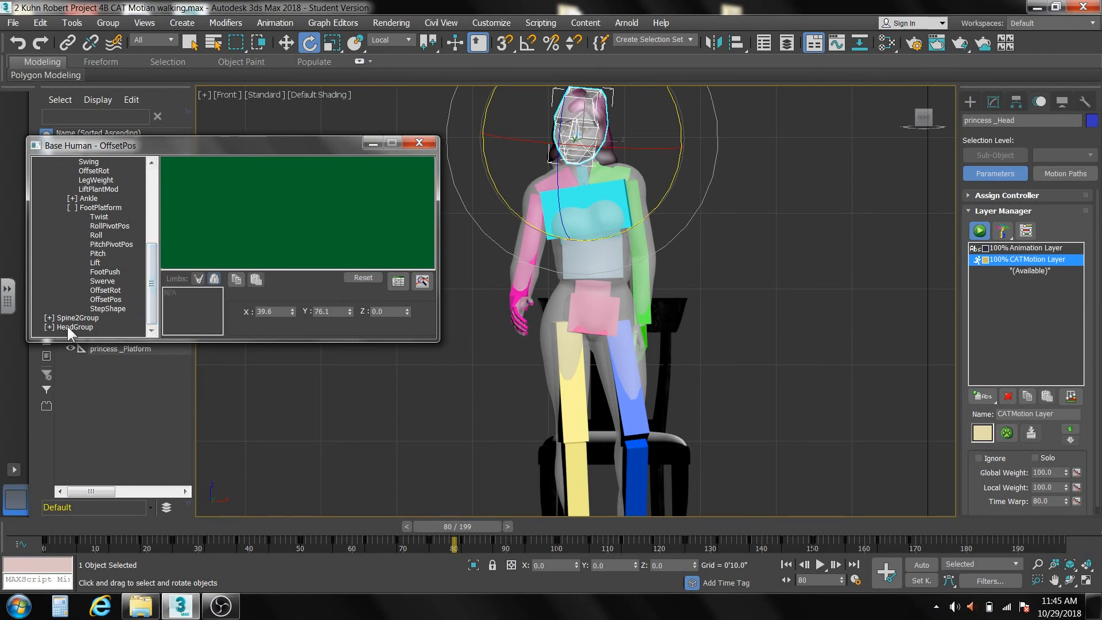
{"action": "left_click", "coordinate": [50, 328]}
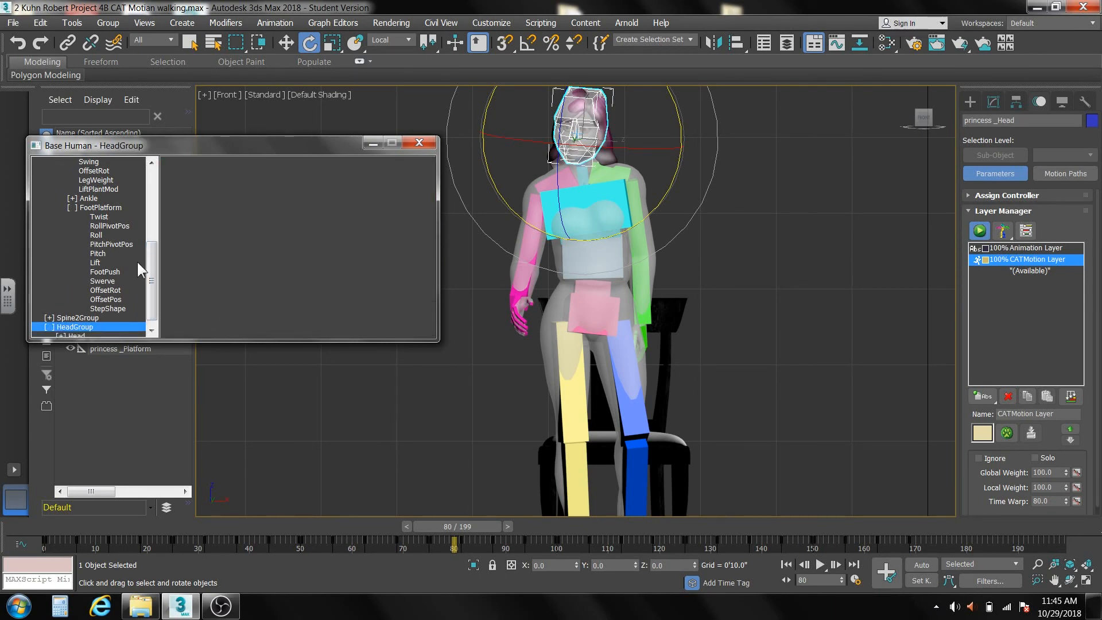
{"action": "scroll", "coordinate": [156, 287], "scroll_direction": "down", "scroll_amount": 1}
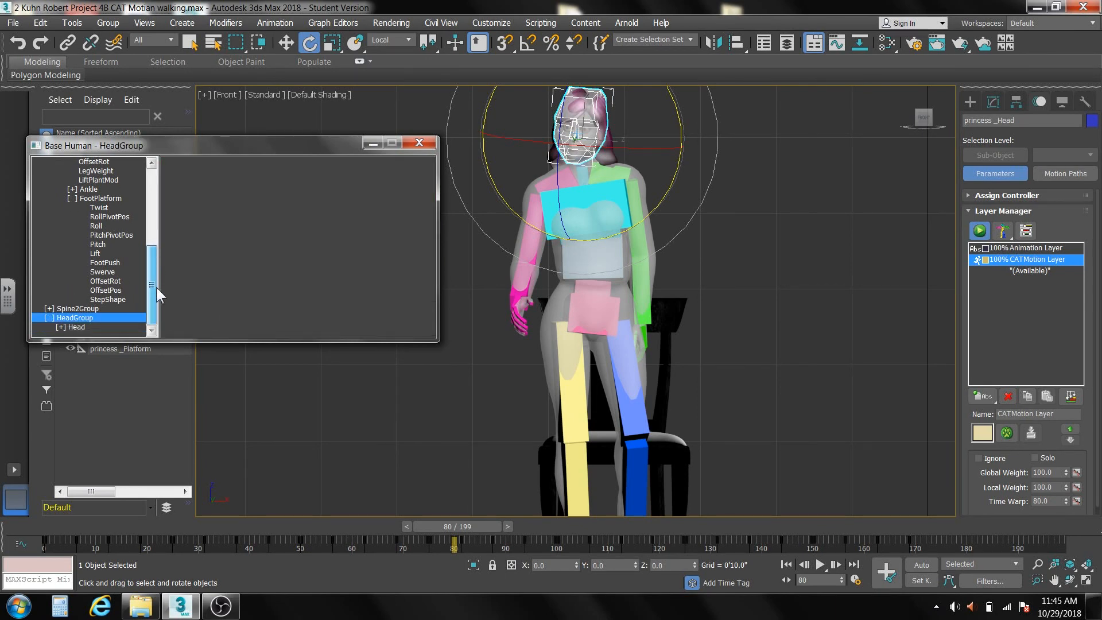
{"action": "left_click", "coordinate": [60, 326]}
{"action": "left_click_drag", "start_coordinate": [146, 246], "coordinate": [154, 303]}
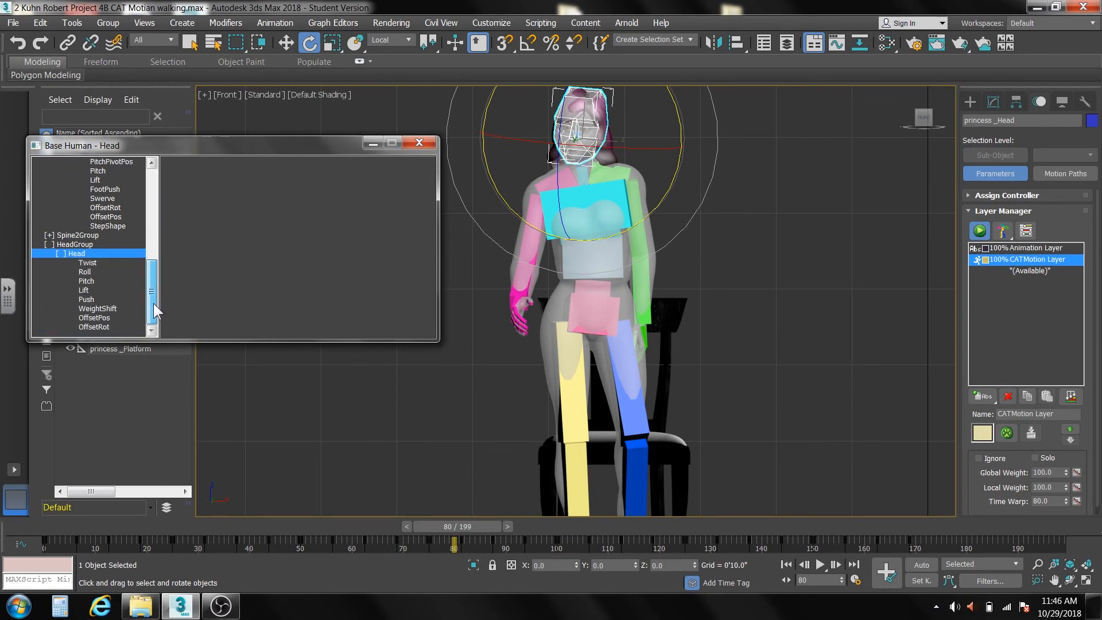
{"action": "left_click", "coordinate": [94, 326]}
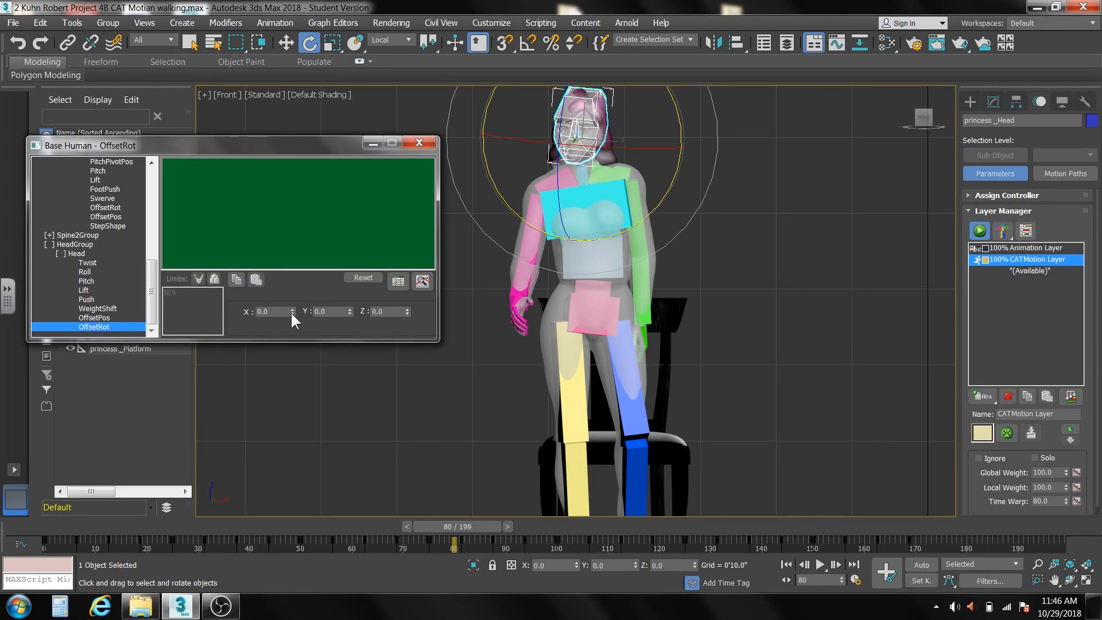
{"action": "left_click_drag", "start_coordinate": [292, 311], "coordinate": [289, 244]}
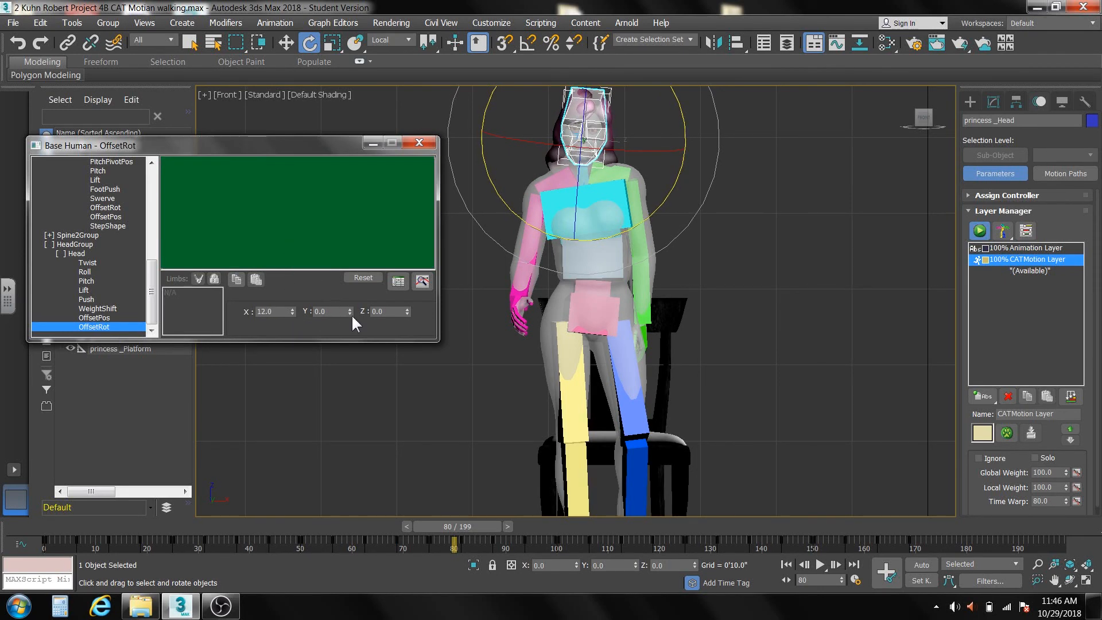
{"action": "left_click_drag", "start_coordinate": [349, 311], "coordinate": [351, 290]}
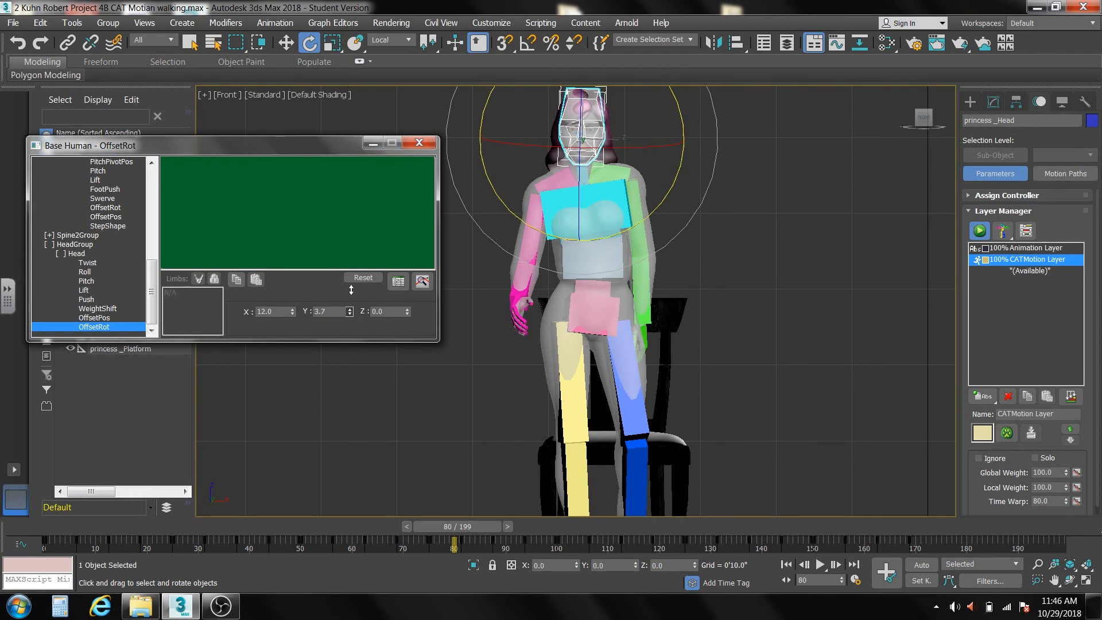
{"action": "left_click_drag", "start_coordinate": [407, 311], "coordinate": [413, 335]}
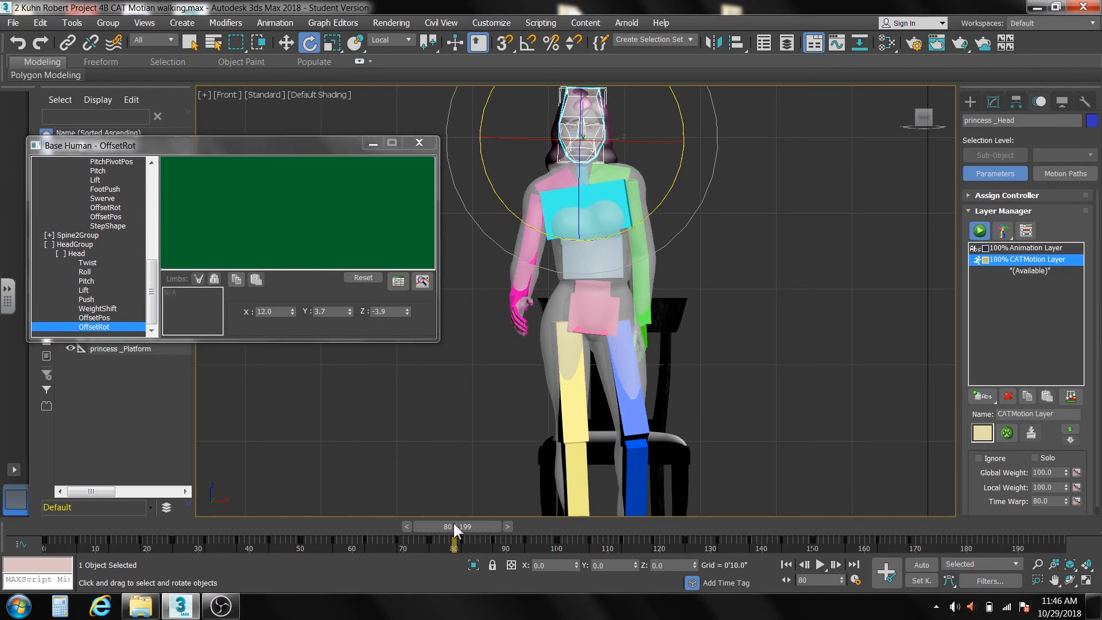
Go to frame 85 and scale the pelvis Twist curve to 70 percent in the CATMotion editor.
{"action": "left_click_drag", "start_coordinate": [454, 528], "coordinate": [478, 529]}
{"action": "key", "text": "e"}
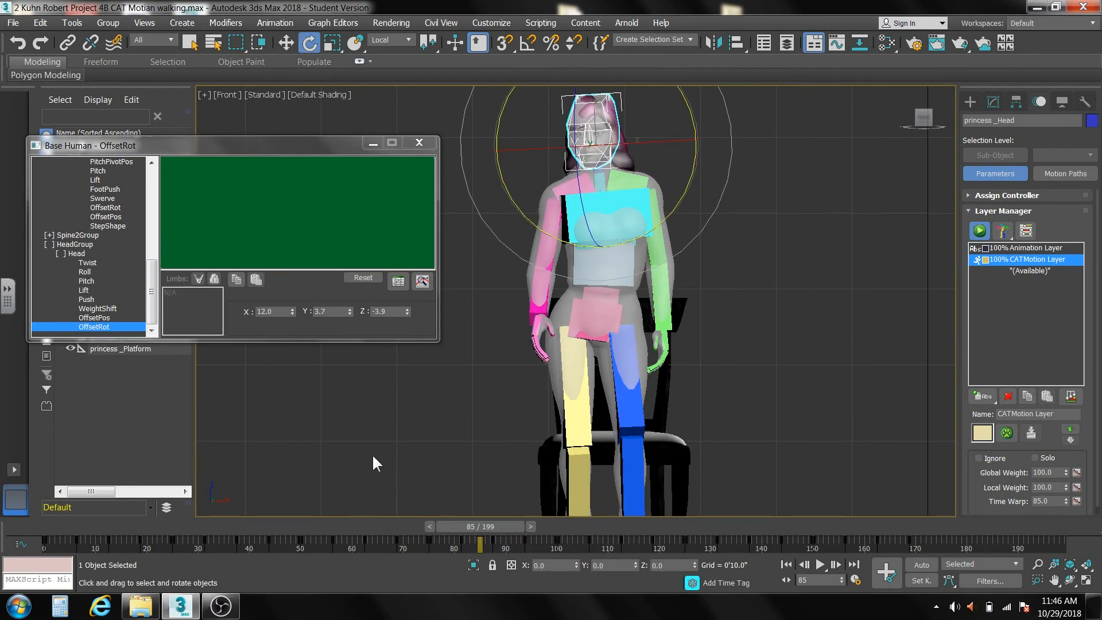
{"action": "left_click_drag", "start_coordinate": [153, 292], "coordinate": [161, 182]}
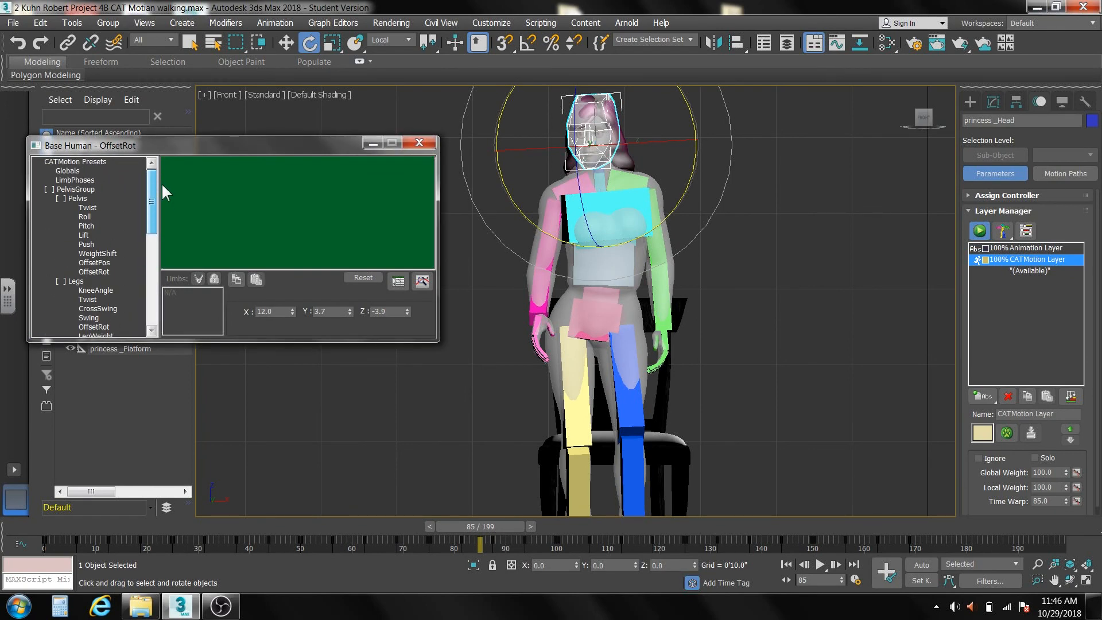
{"action": "left_click", "coordinate": [87, 207]}
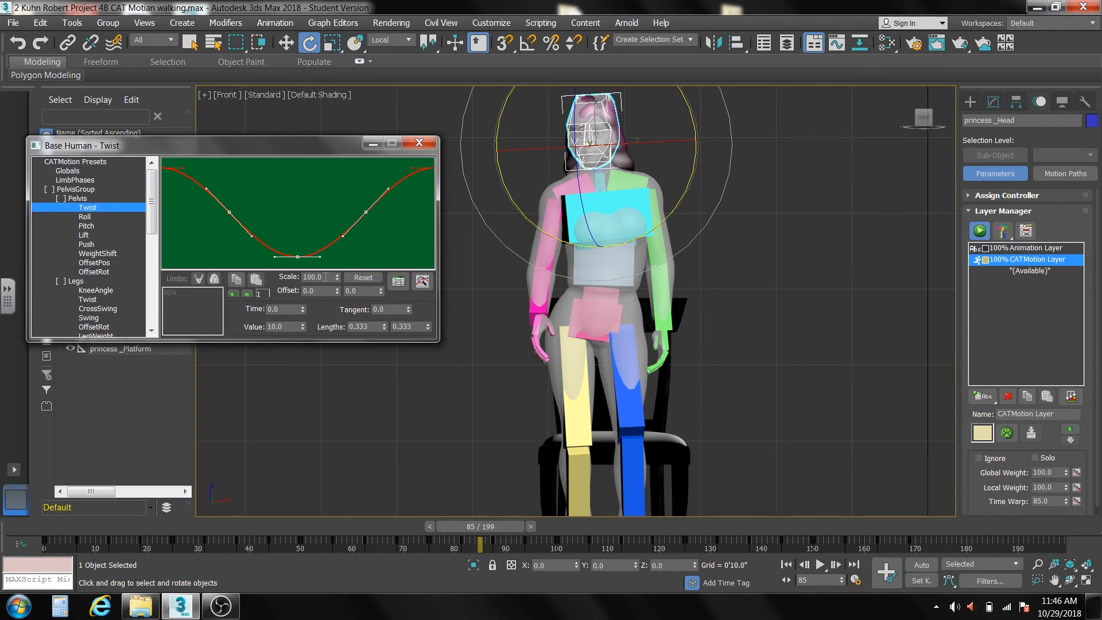
{"action": "left_click_drag", "start_coordinate": [325, 277], "coordinate": [301, 276]}
{"action": "key", "text": "Return"}
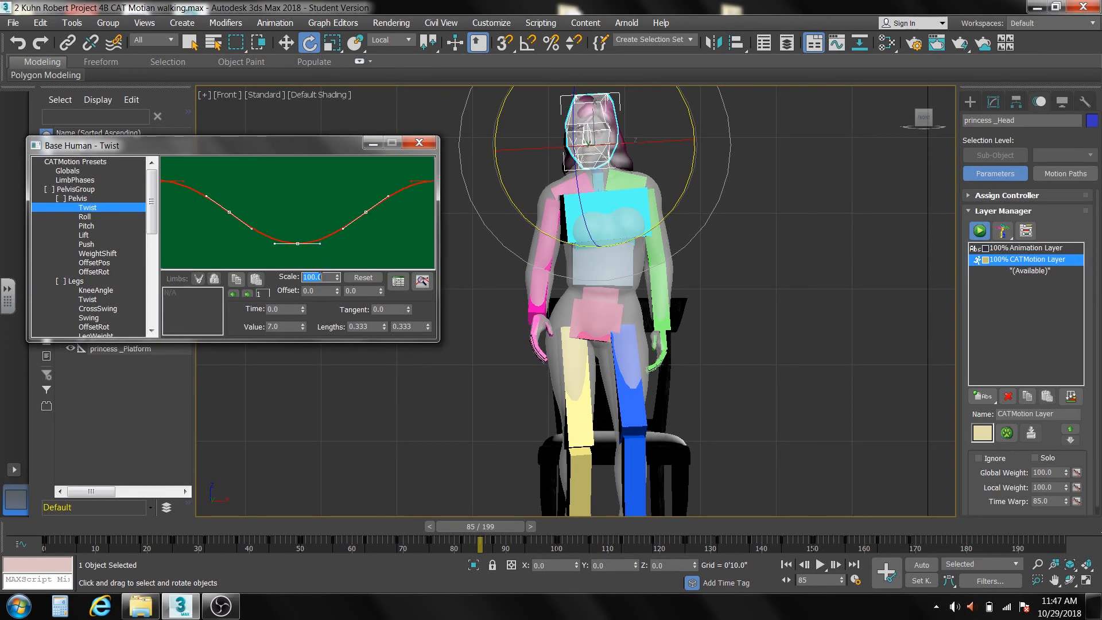
Scale the pelvis Roll curve to 70 percent.
{"action": "left_click", "coordinate": [85, 217]}
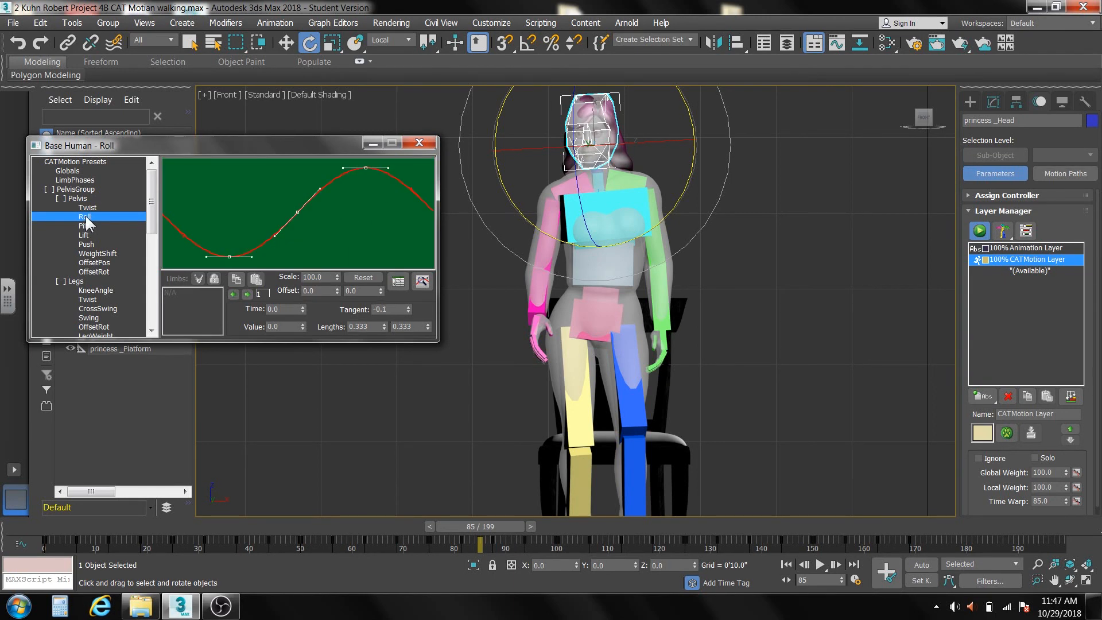
{"action": "double_click", "coordinate": [324, 278]}
{"action": "type", "text": "70"}
{"action": "key", "text": "Return"}
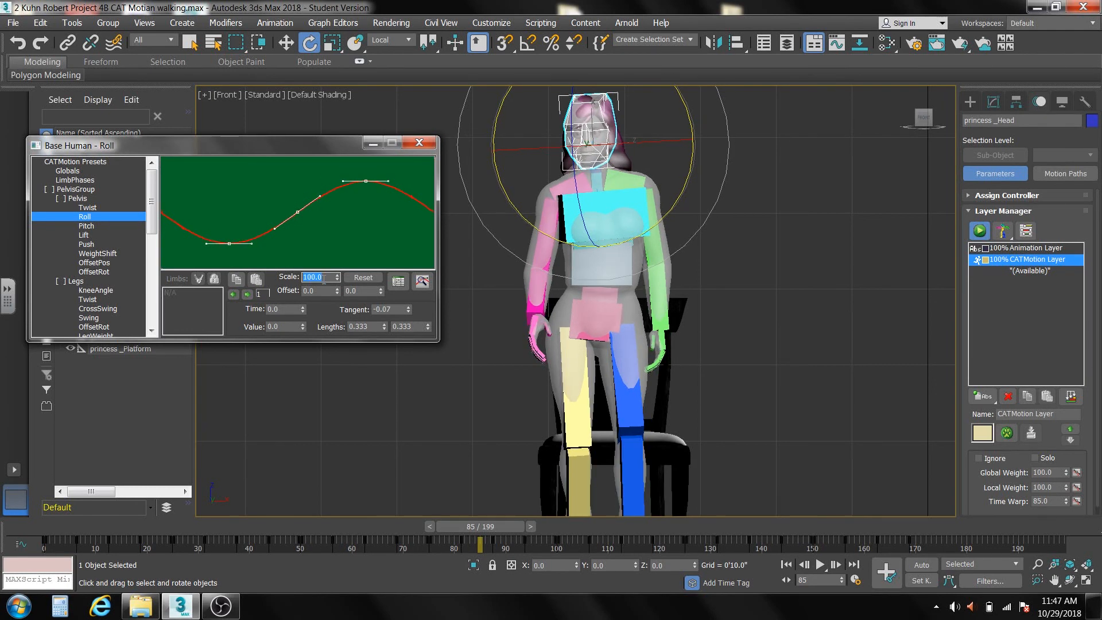
Scale the pelvis Lift curve to 70 percent, leaving the flat Pitch curve as it is.
{"action": "left_click", "coordinate": [86, 226]}
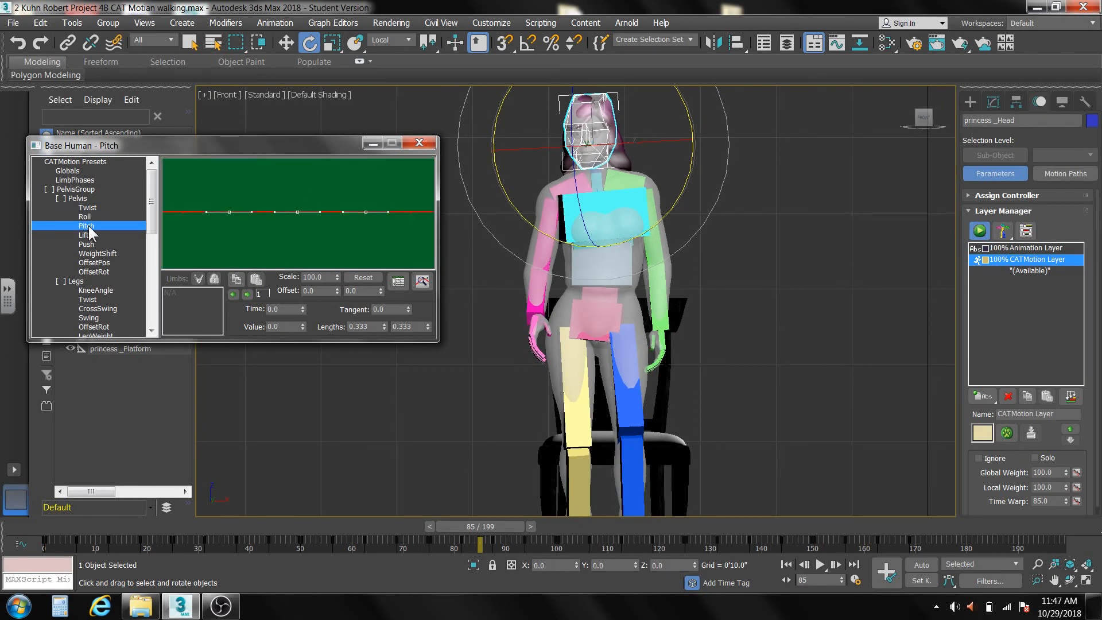
{"action": "left_click", "coordinate": [85, 235]}
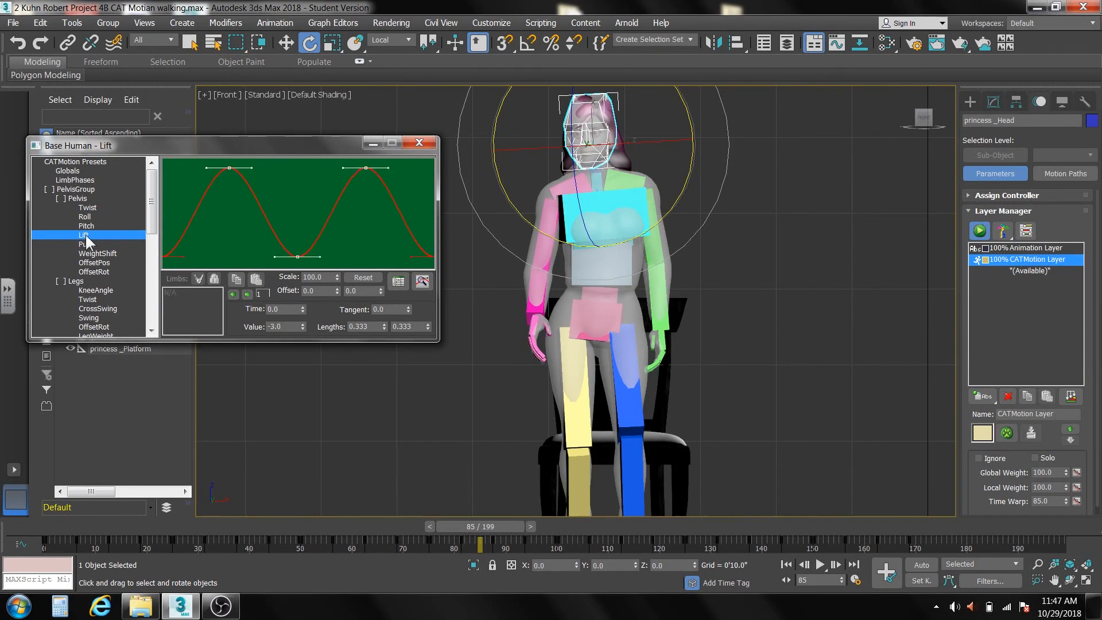
{"action": "double_click", "coordinate": [316, 276]}
{"action": "type", "text": "70"}
{"action": "key", "text": "Return"}
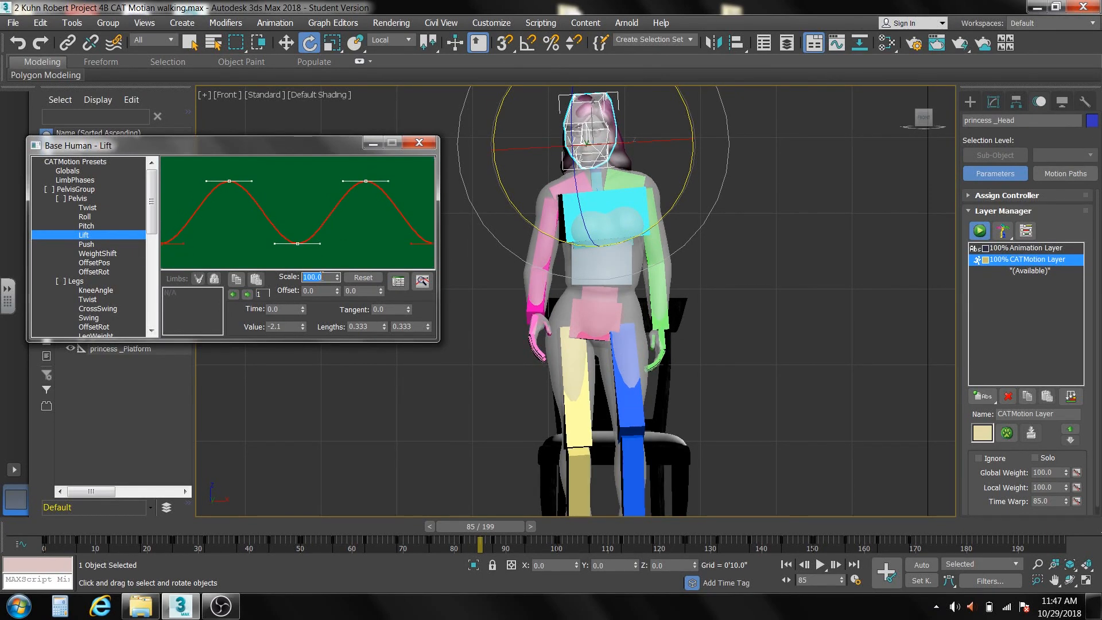
Scale the pelvis WeightShift curve to 70 percent, skipping the flat Push curve.
{"action": "left_click", "coordinate": [100, 243]}
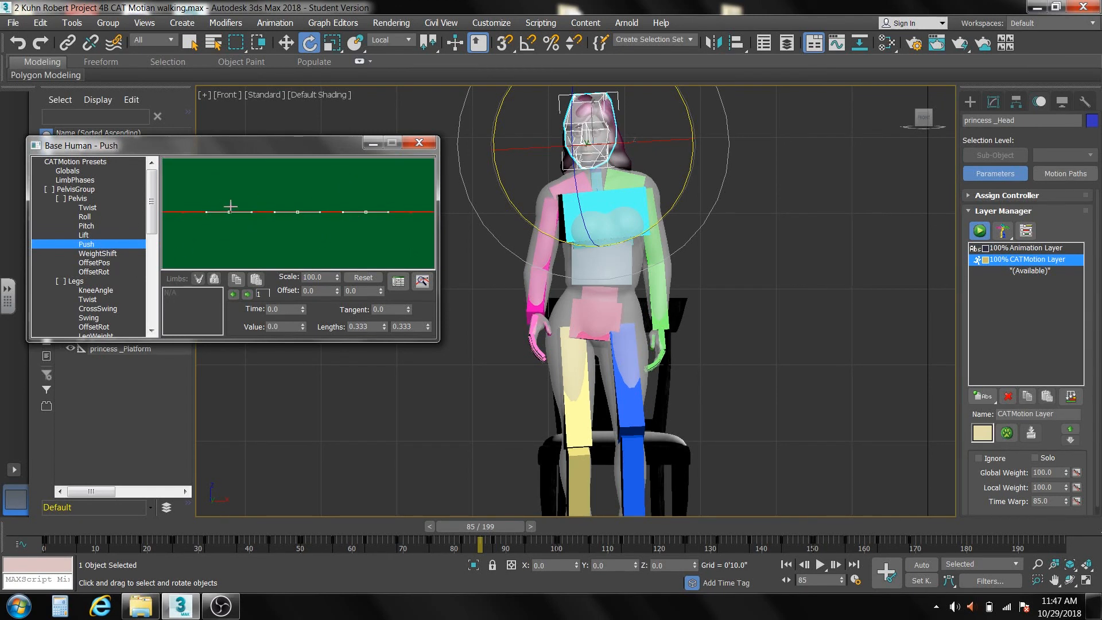
{"action": "left_click", "coordinate": [100, 252]}
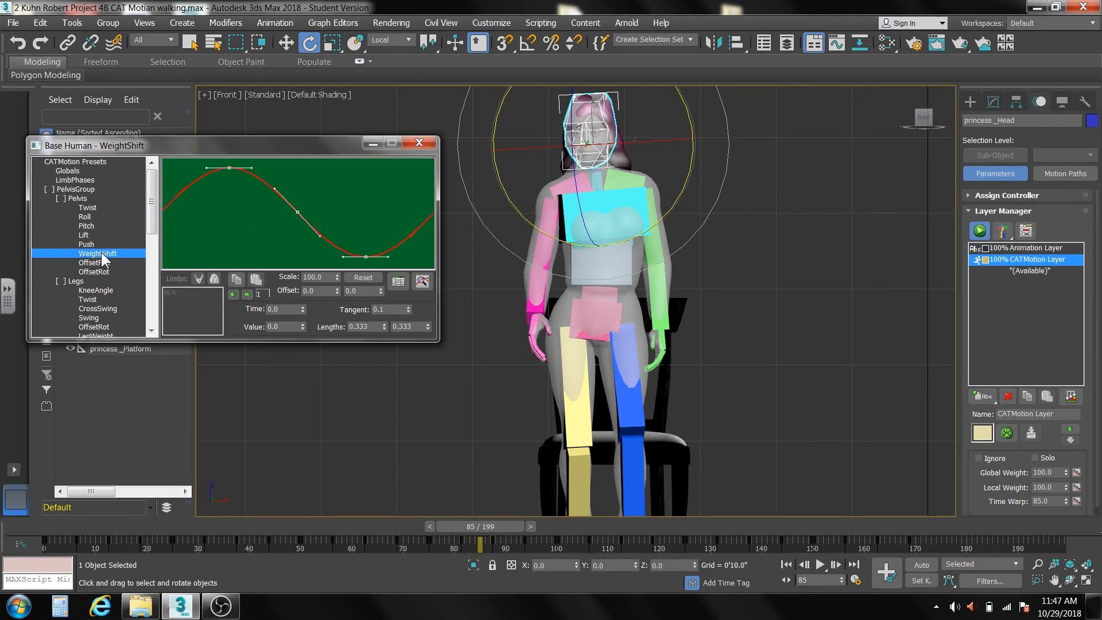
{"action": "left_click", "coordinate": [325, 277]}
{"action": "type", "text": "70"}
{"action": "key", "text": "Return"}
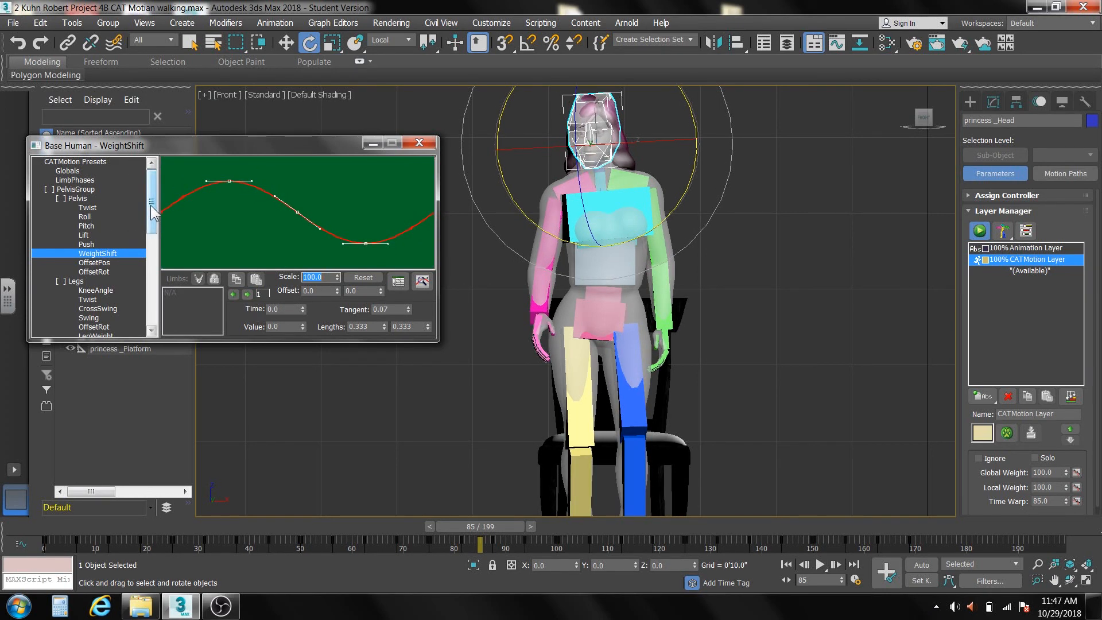
Expand the Spine2 parameters in Spine2Group and scale the Spine2 Twist curve to 70 percent.
{"action": "left_click_drag", "start_coordinate": [150, 204], "coordinate": [151, 222]}
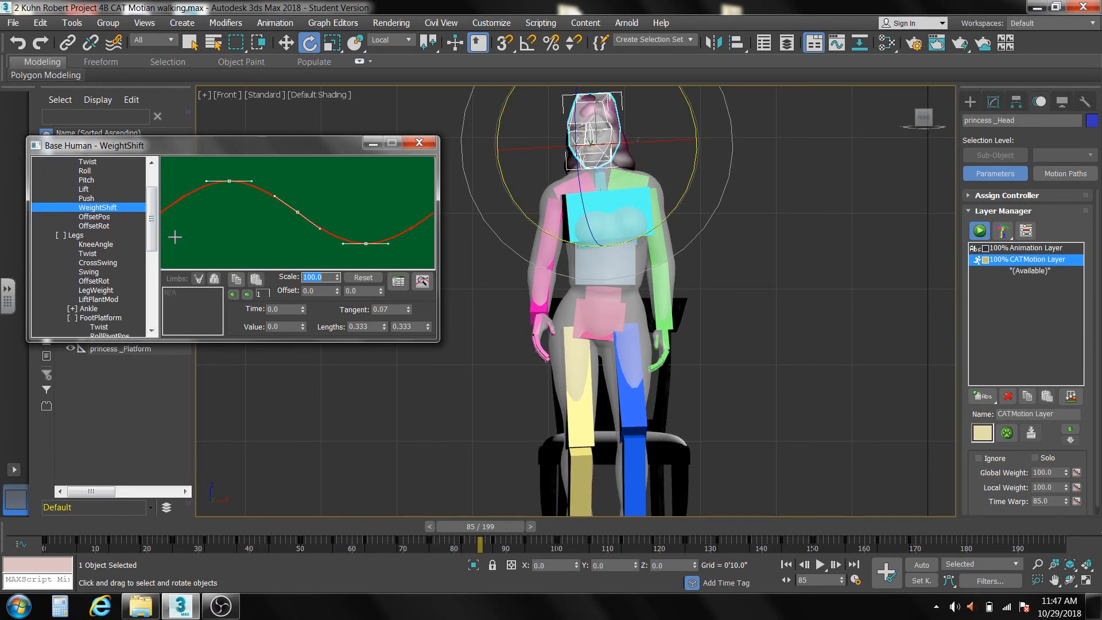
{"action": "left_click_drag", "start_coordinate": [152, 207], "coordinate": [152, 281]}
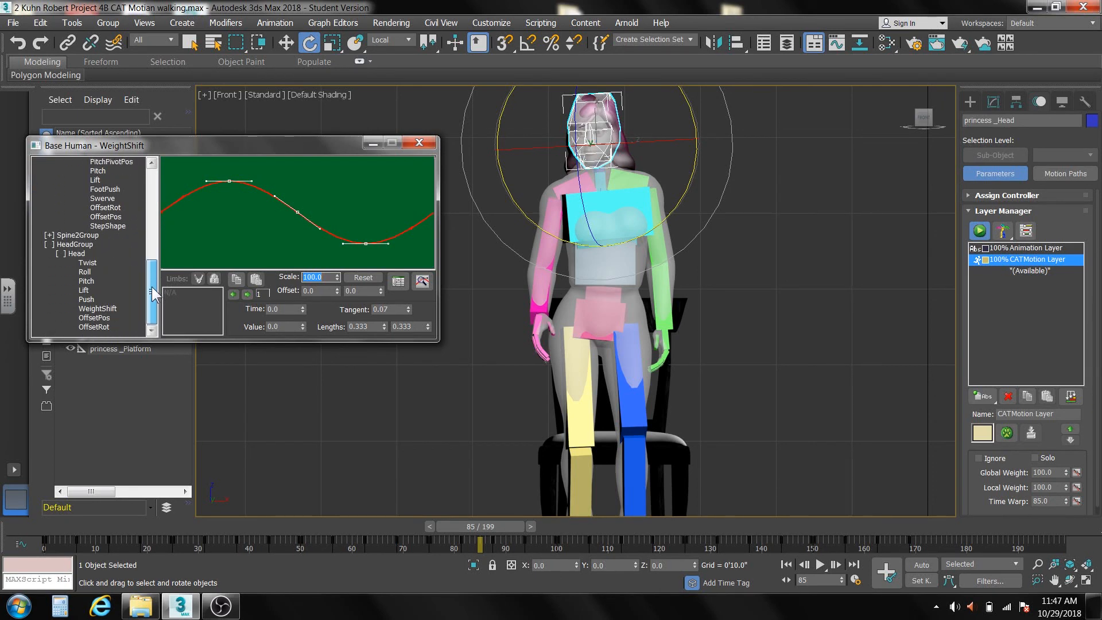
{"action": "left_click", "coordinate": [47, 234]}
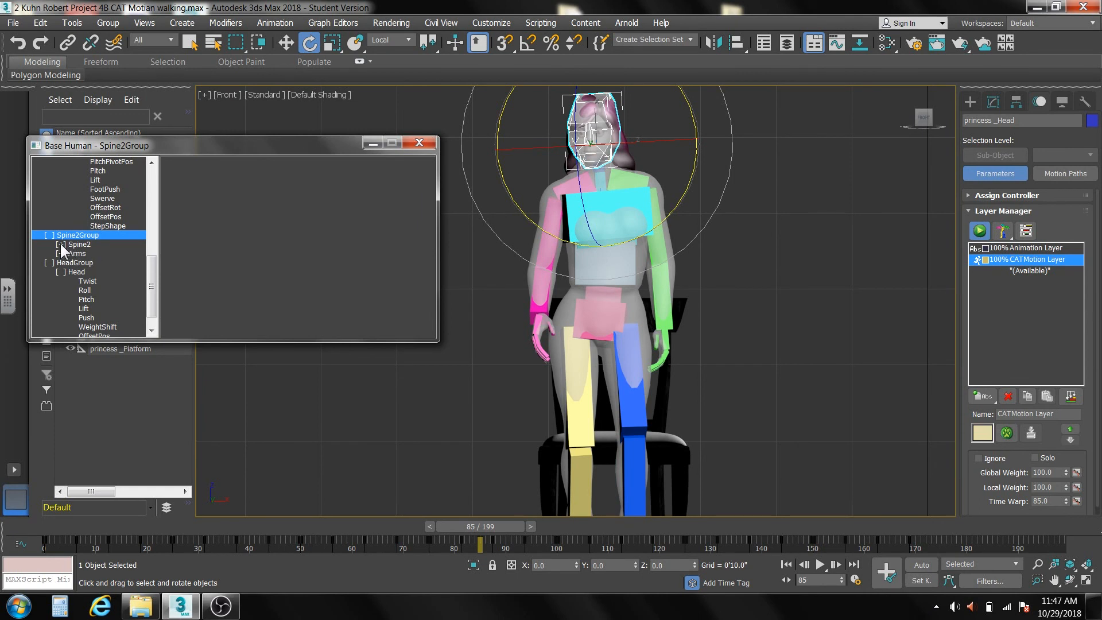
{"action": "left_click", "coordinate": [60, 244]}
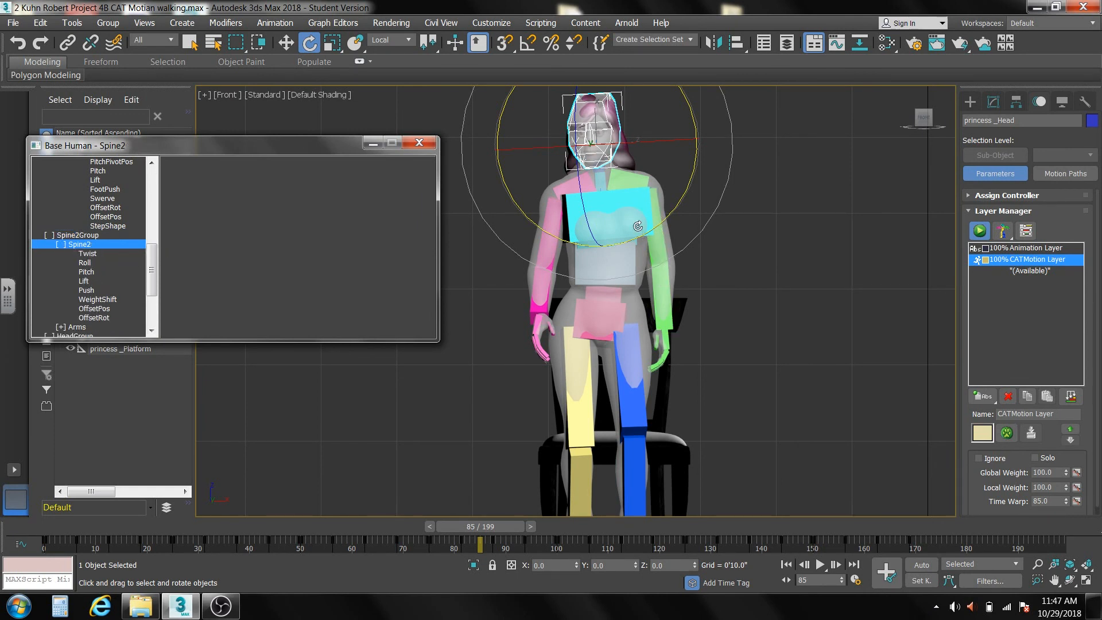
{"action": "left_click", "coordinate": [92, 253]}
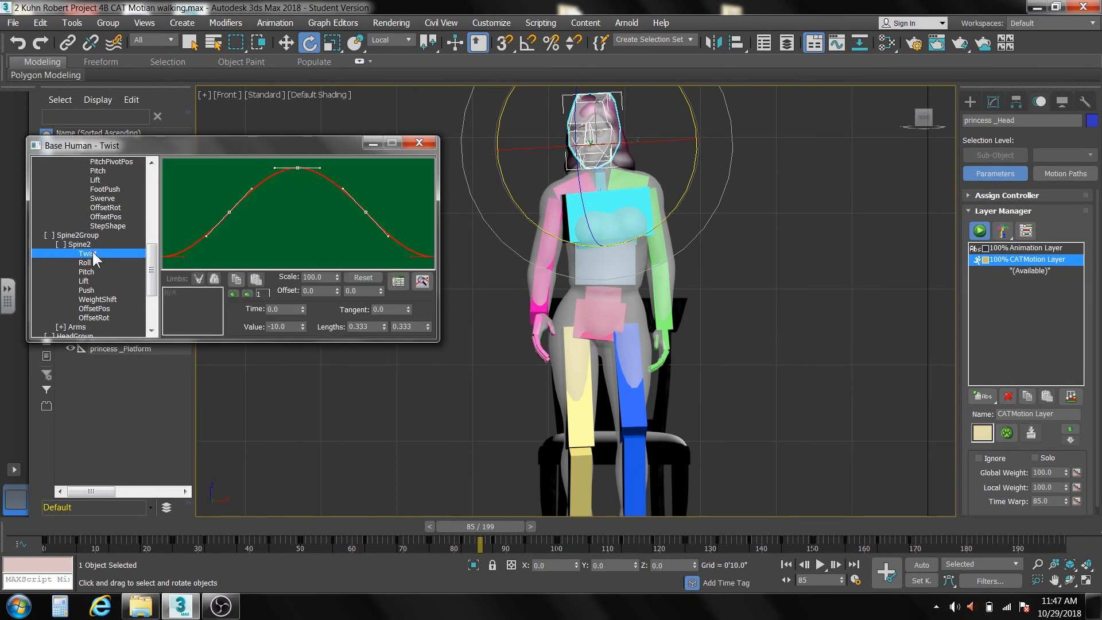
{"action": "double_click", "coordinate": [315, 278]}
{"action": "type", "text": "70"}
{"action": "key", "text": "Return"}
Scale the Spine2 Roll curve to 70 percent.
{"action": "left_click", "coordinate": [101, 264]}
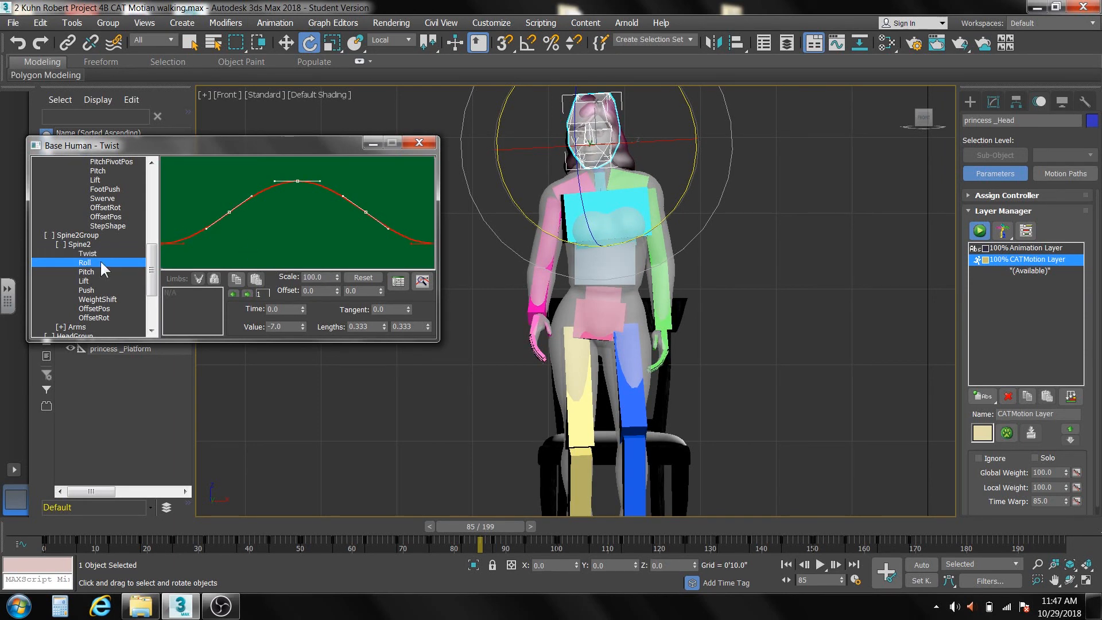
{"action": "double_click", "coordinate": [305, 277]}
{"action": "type", "text": "70"}
{"action": "key", "text": "Return"}
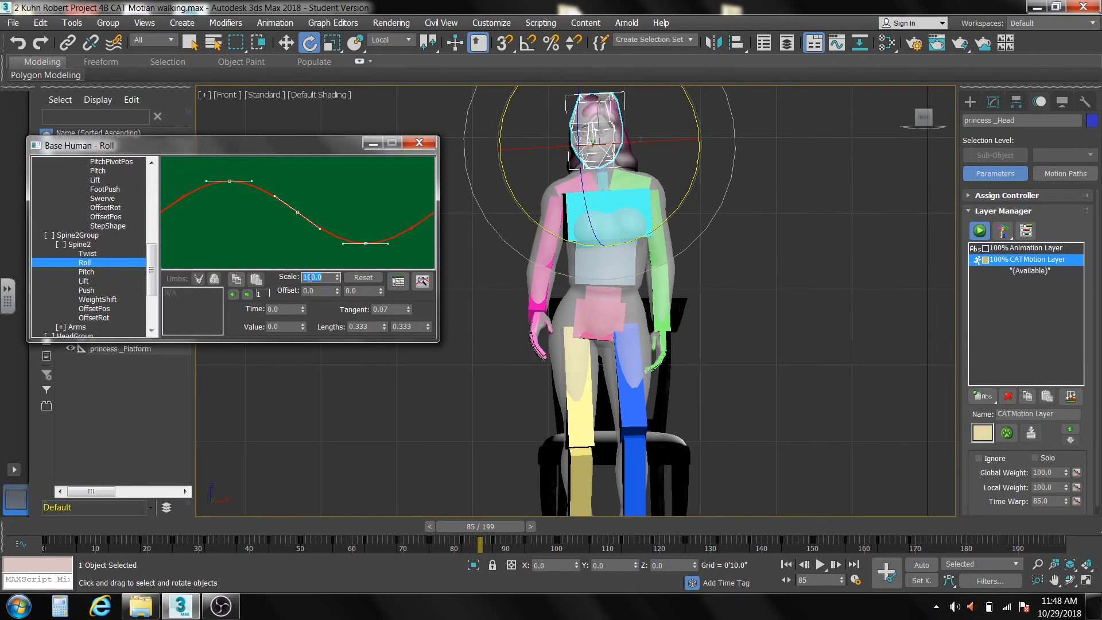
Scale the Spine2 Lift curve to 70 percent, skipping the Pitch curve.
{"action": "left_click", "coordinate": [89, 272]}
{"action": "left_click", "coordinate": [90, 280]}
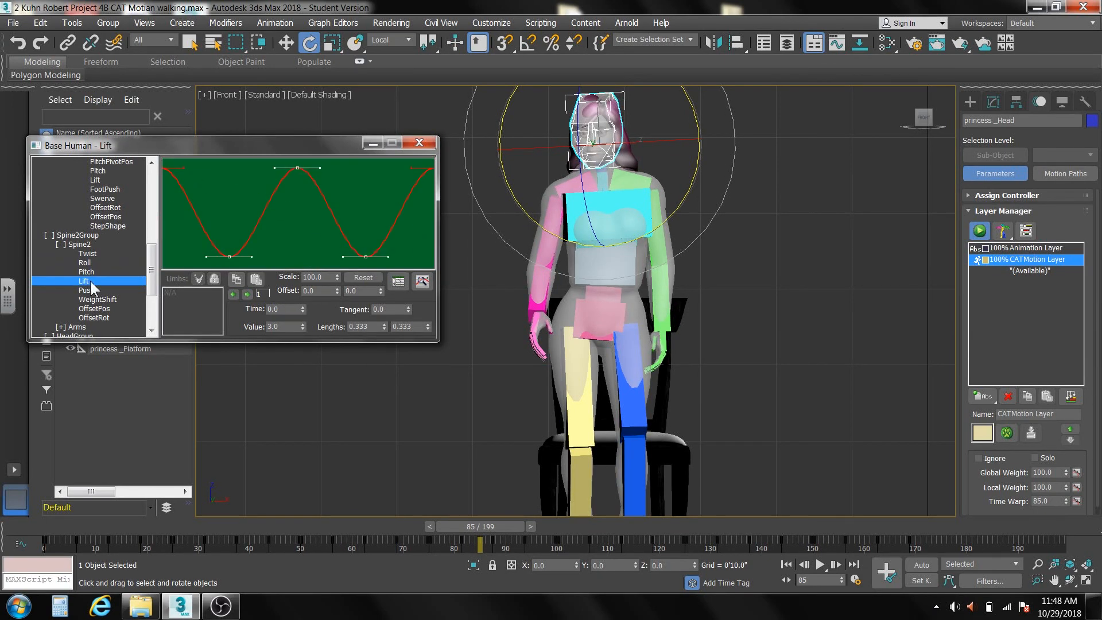
{"action": "left_click", "coordinate": [329, 278]}
{"action": "type", "text": "70"}
{"action": "key", "text": "Return"}
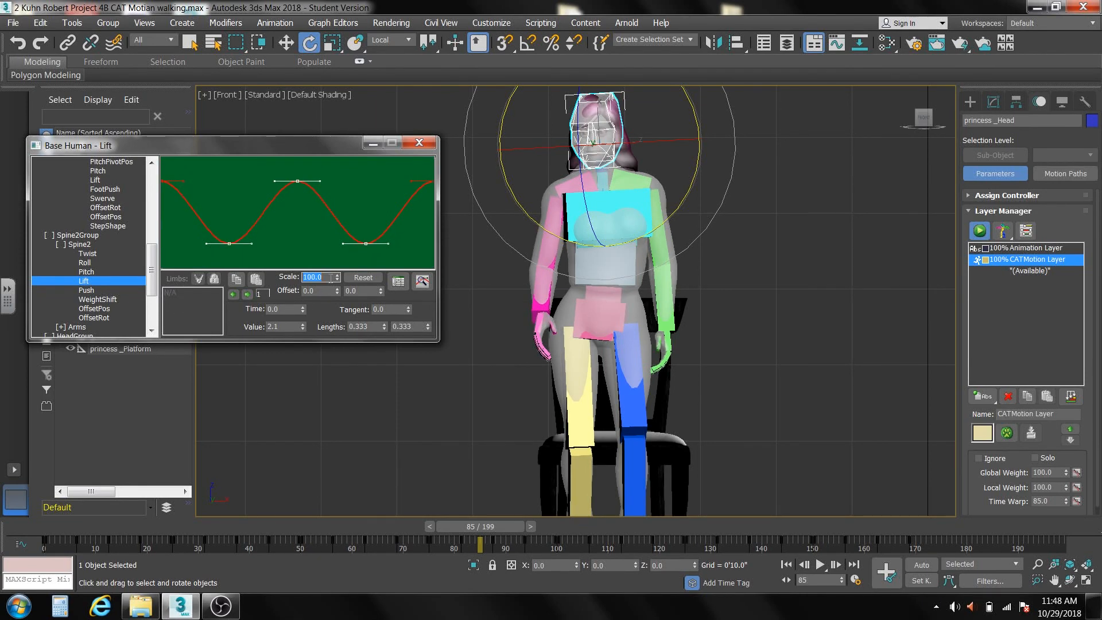
Skip the flat Spine2 Push and WeightShift curves, expand the Arms parameters and scale the arms' Bend curve to 70 percent.
{"action": "left_click", "coordinate": [94, 291]}
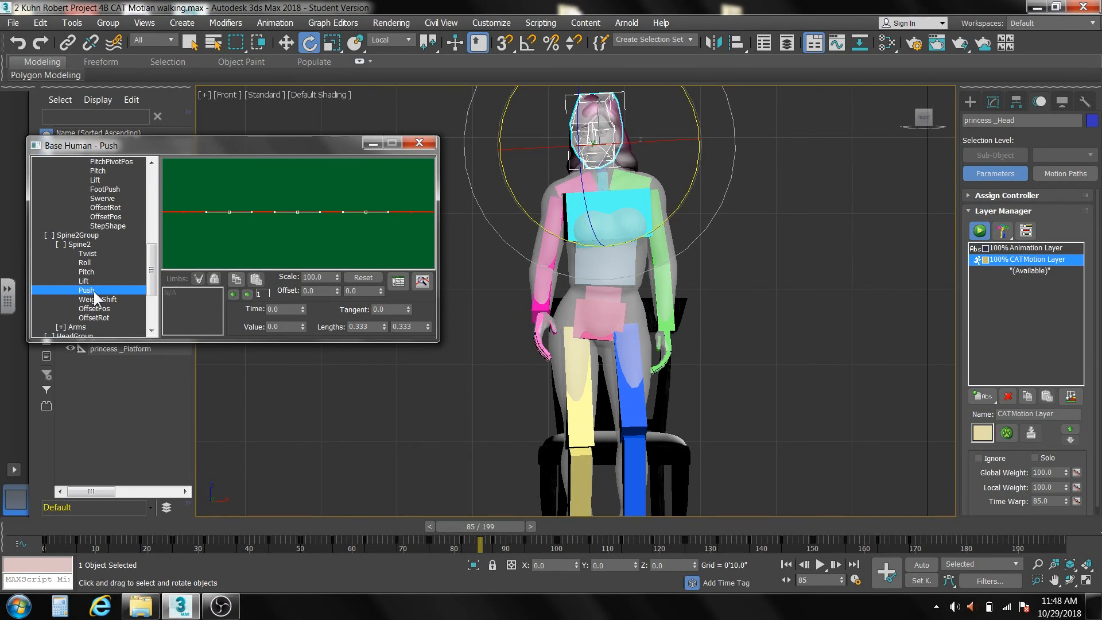
{"action": "left_click", "coordinate": [96, 299]}
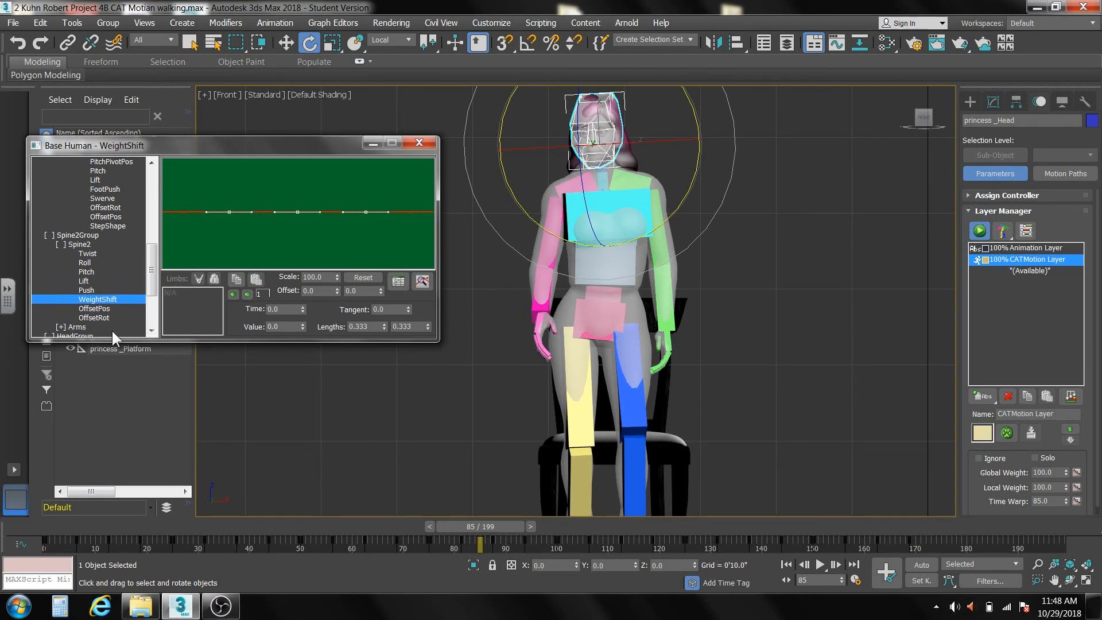
{"action": "left_click_drag", "start_coordinate": [150, 257], "coordinate": [153, 280]}
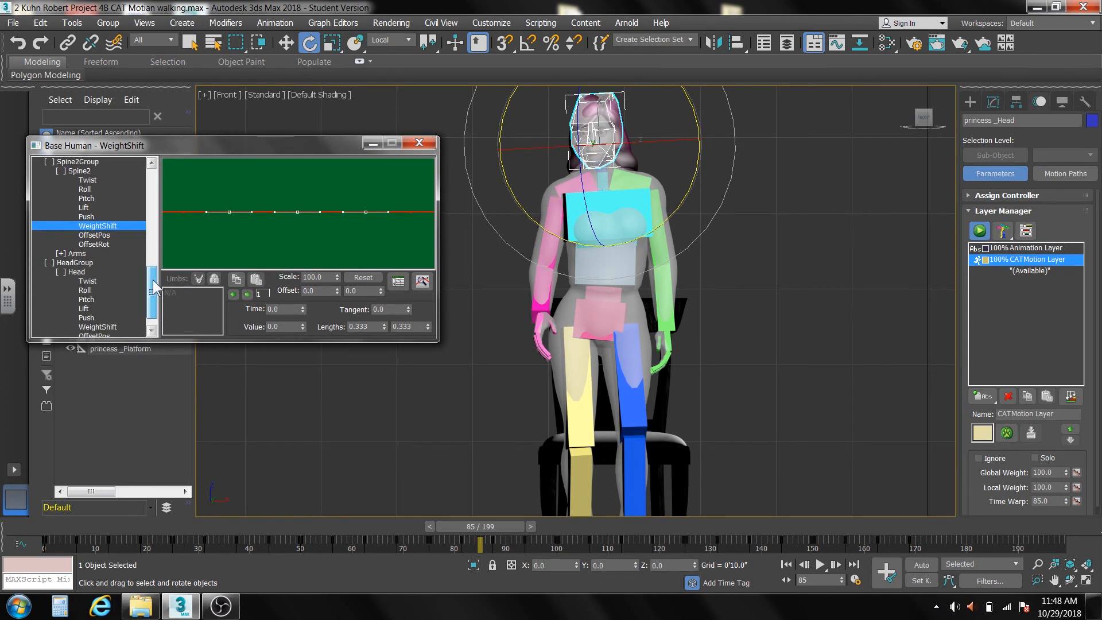
{"action": "left_click", "coordinate": [59, 252]}
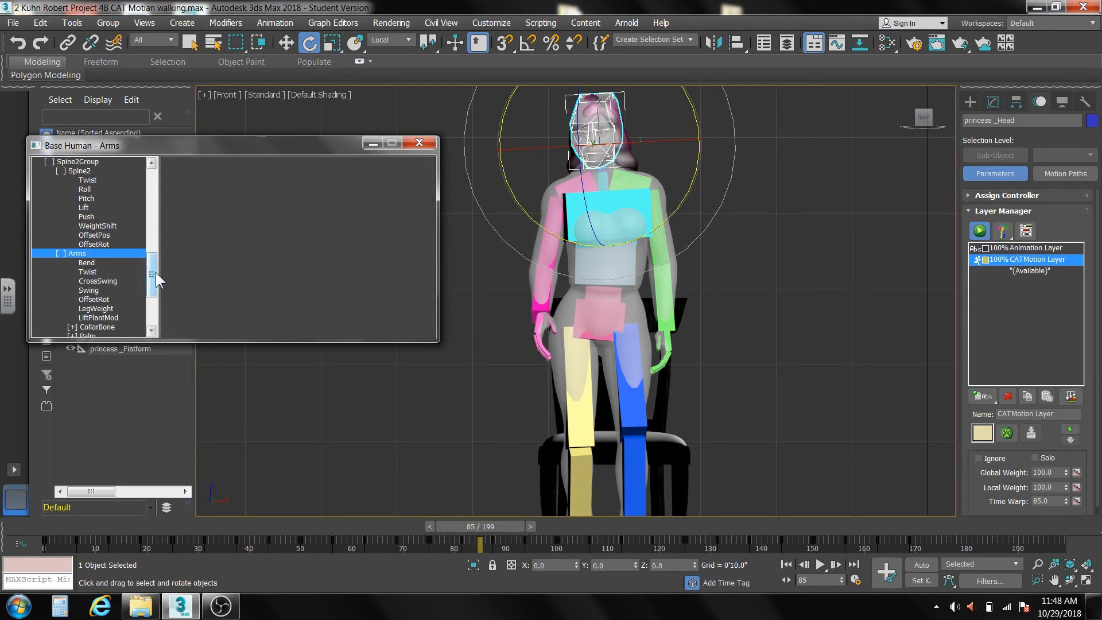
{"action": "left_click_drag", "start_coordinate": [156, 272], "coordinate": [154, 290]}
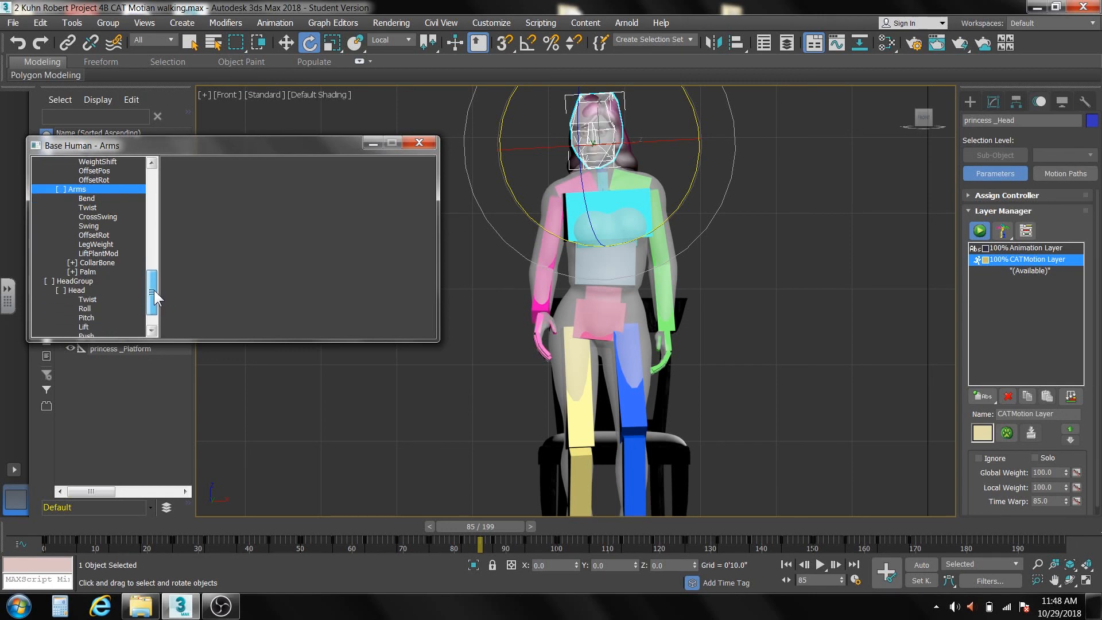
{"action": "left_click", "coordinate": [90, 200]}
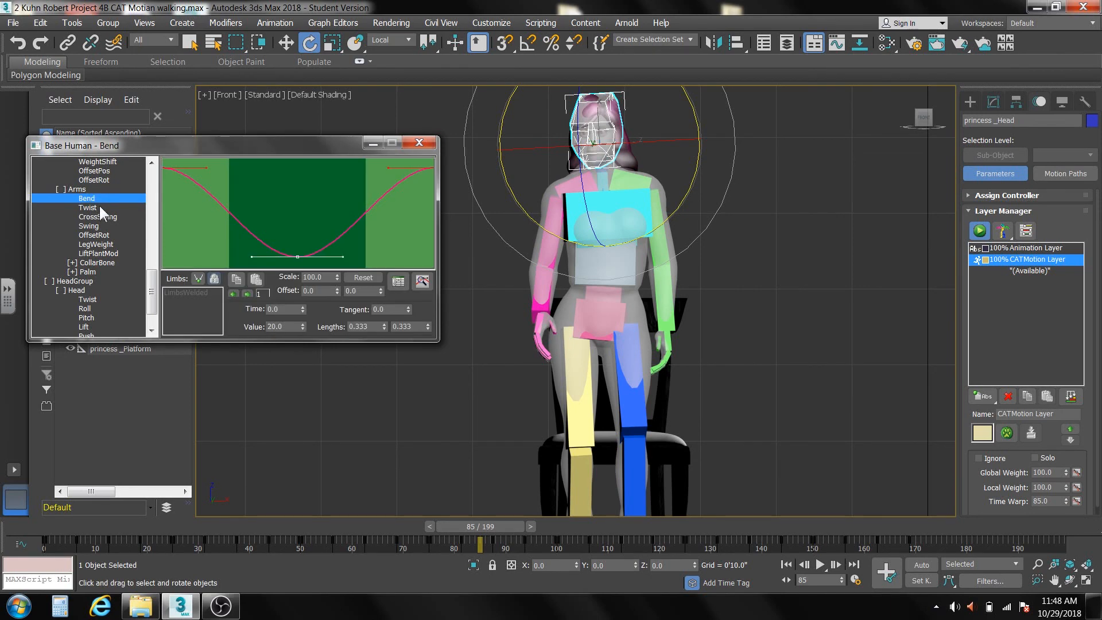
{"action": "double_click", "coordinate": [324, 277]}
{"action": "type", "text": "70"}
{"action": "key", "text": "Return"}
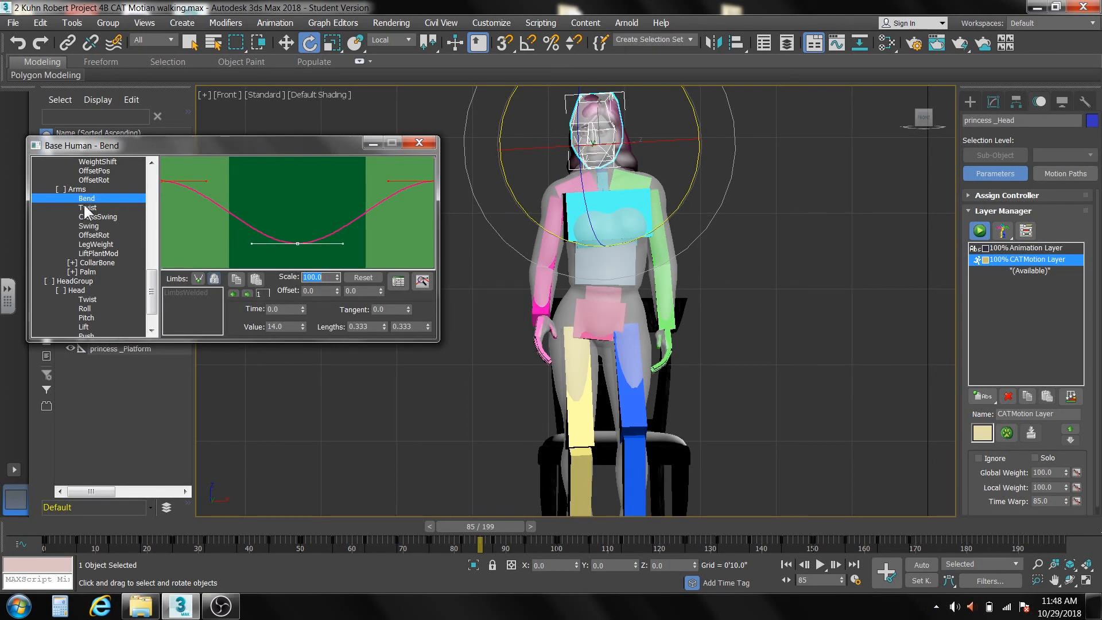
Scale the arms' Twist curve to 70 percent.
{"action": "left_click", "coordinate": [89, 207]}
{"action": "double_click", "coordinate": [319, 277]}
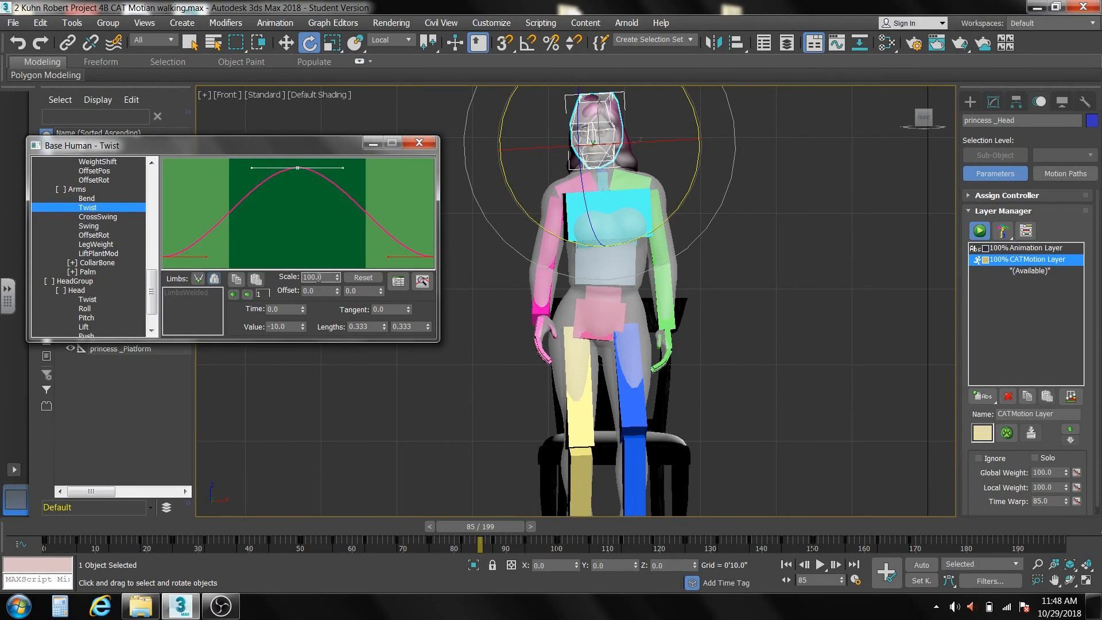
{"action": "type", "text": "70"}
{"action": "key", "text": "Return"}
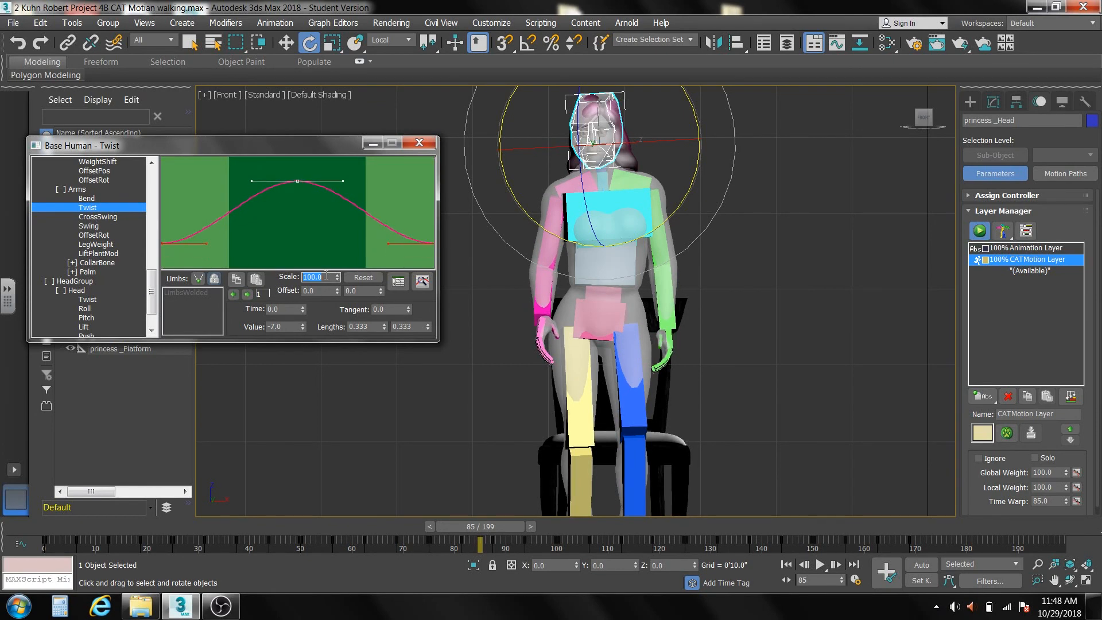
Scale the arms' Swing curve to 70 percent, skipping the flat CrossSwing curve.
{"action": "left_click", "coordinate": [112, 216]}
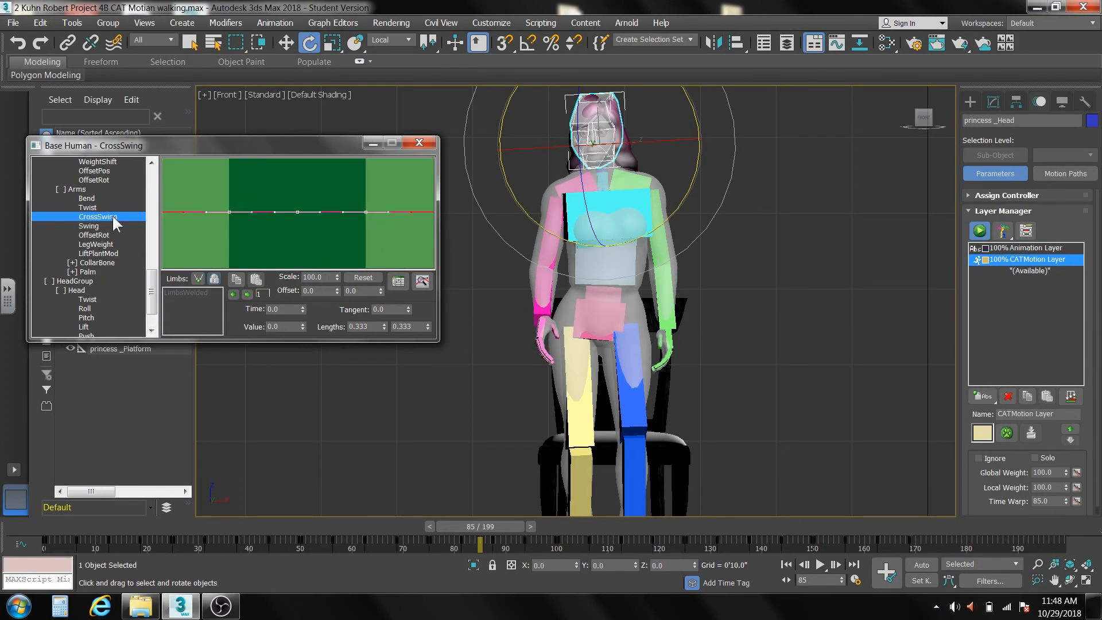
{"action": "left_click", "coordinate": [105, 224]}
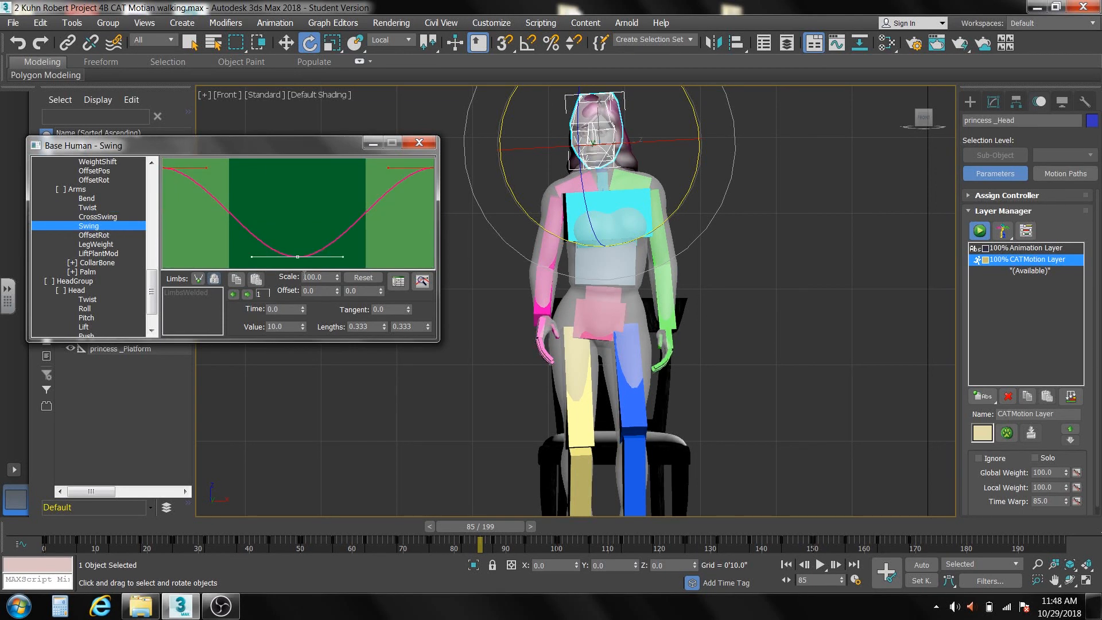
{"action": "left_click_drag", "start_coordinate": [304, 276], "coordinate": [326, 277]}
{"action": "type", "text": "70"}
{"action": "key", "text": "Return"}
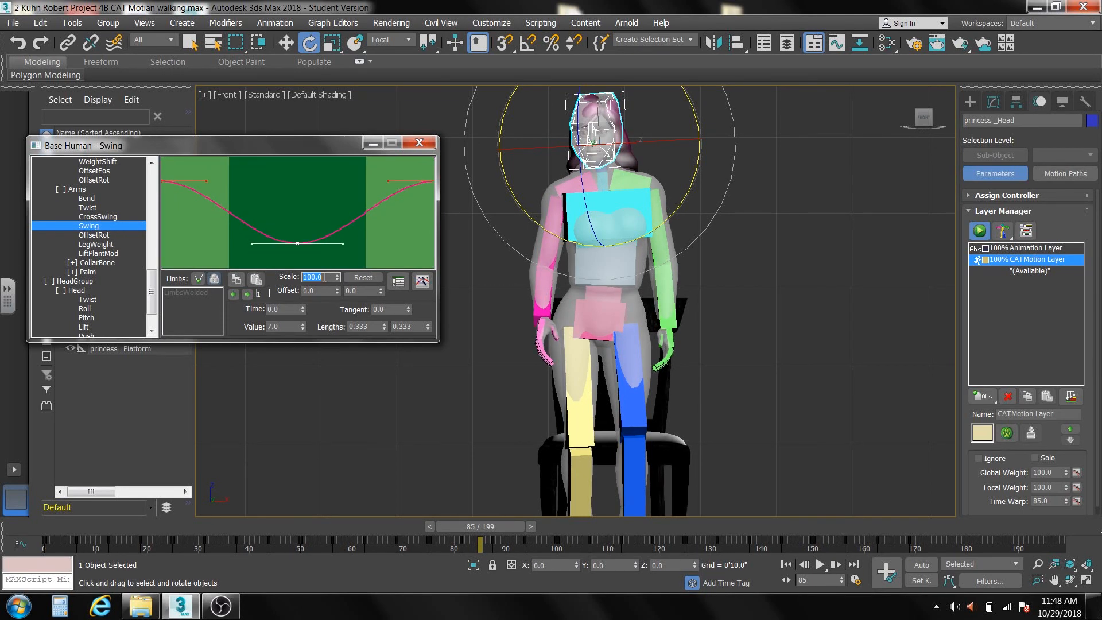
Skip the arms' OffsetRot, LegWeight and LiftPlantMod parameters, expand Palm and scale its HandFlopY curve to 70 percent.
{"action": "left_click", "coordinate": [99, 236]}
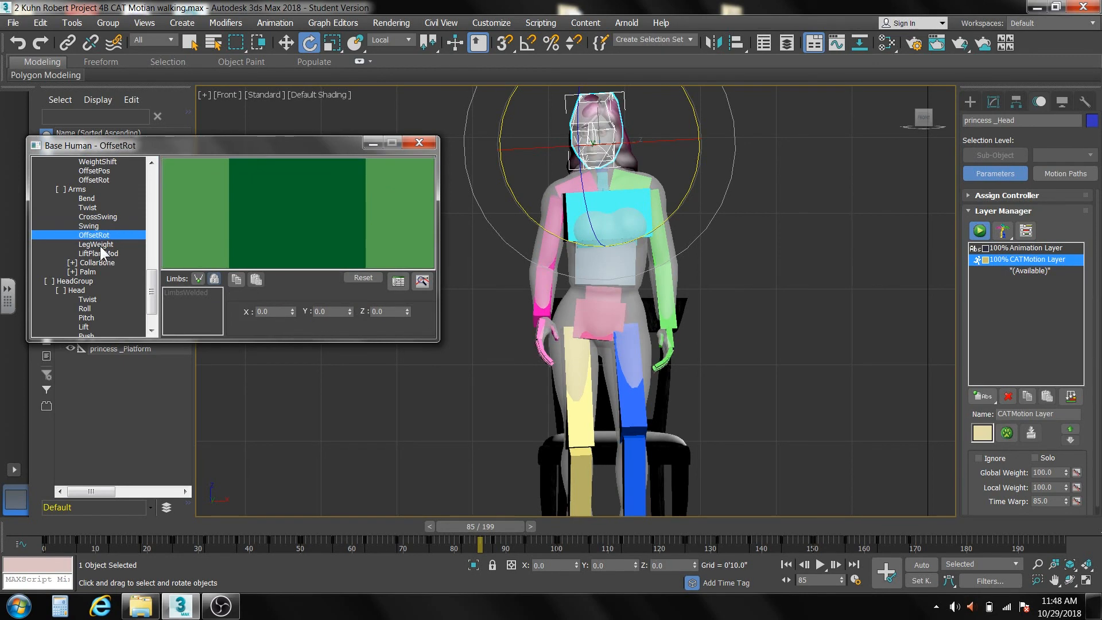
{"action": "left_click", "coordinate": [97, 244]}
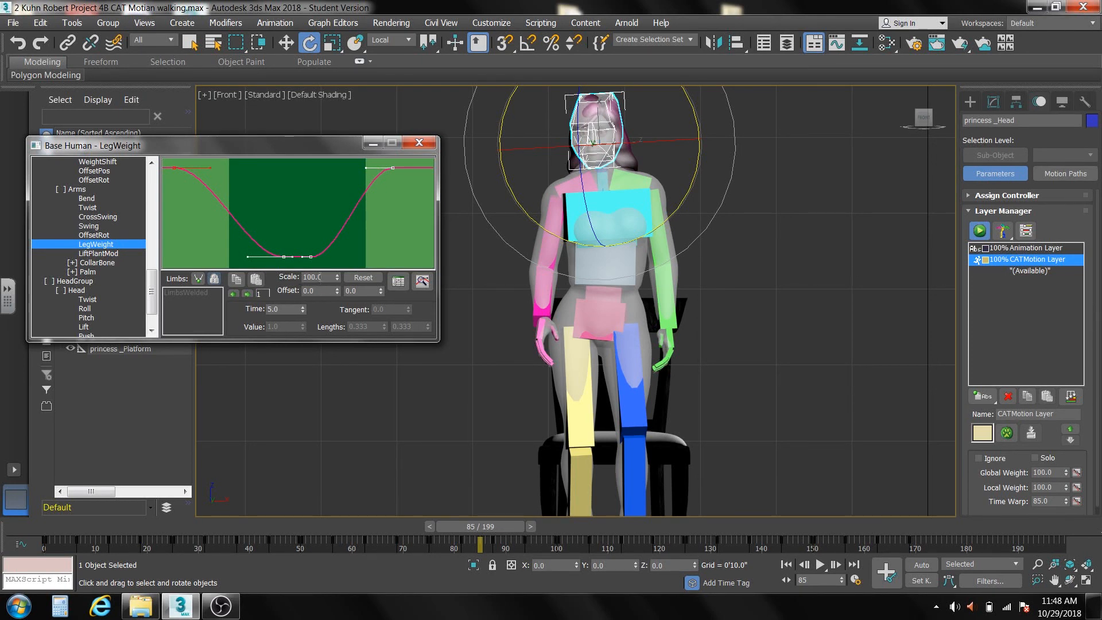
{"action": "double_click", "coordinate": [315, 276]}
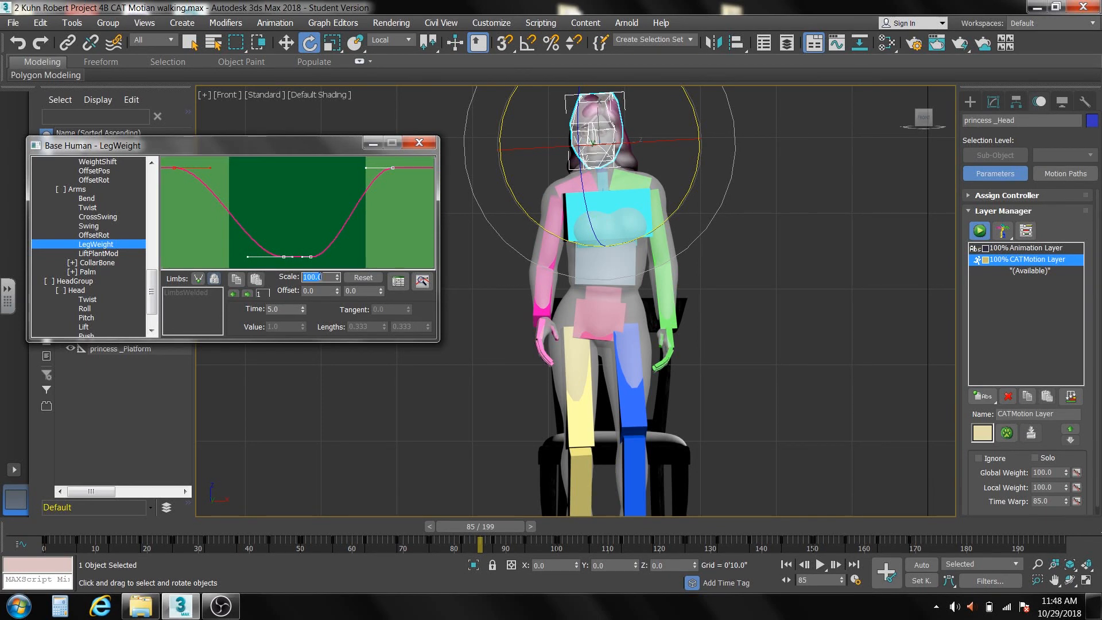
{"action": "left_click", "coordinate": [99, 253]}
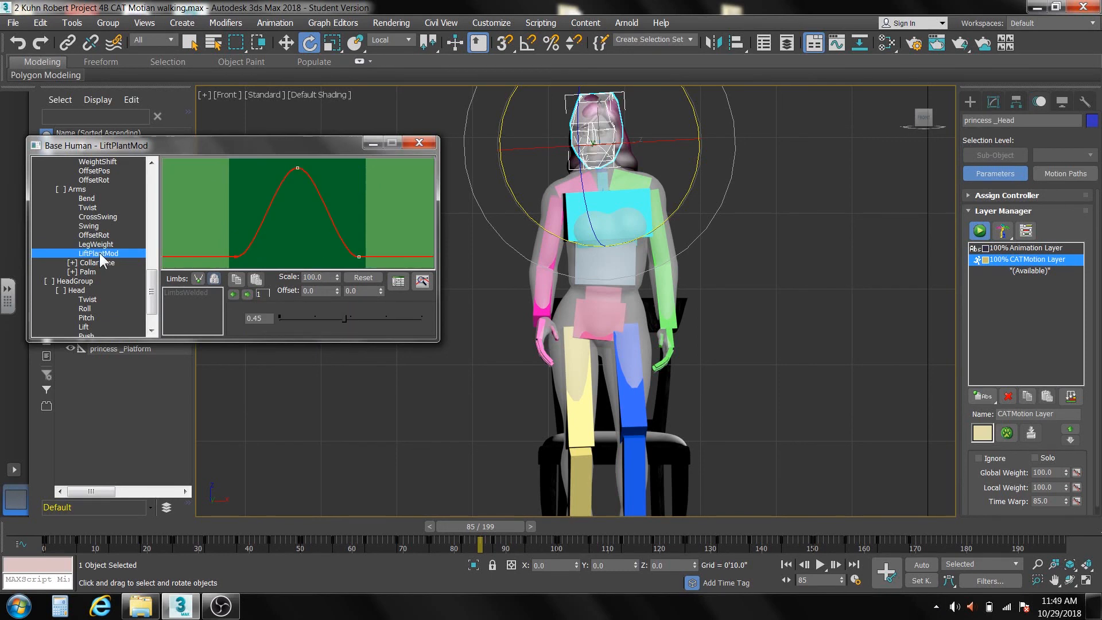
{"action": "left_click", "coordinate": [312, 276]}
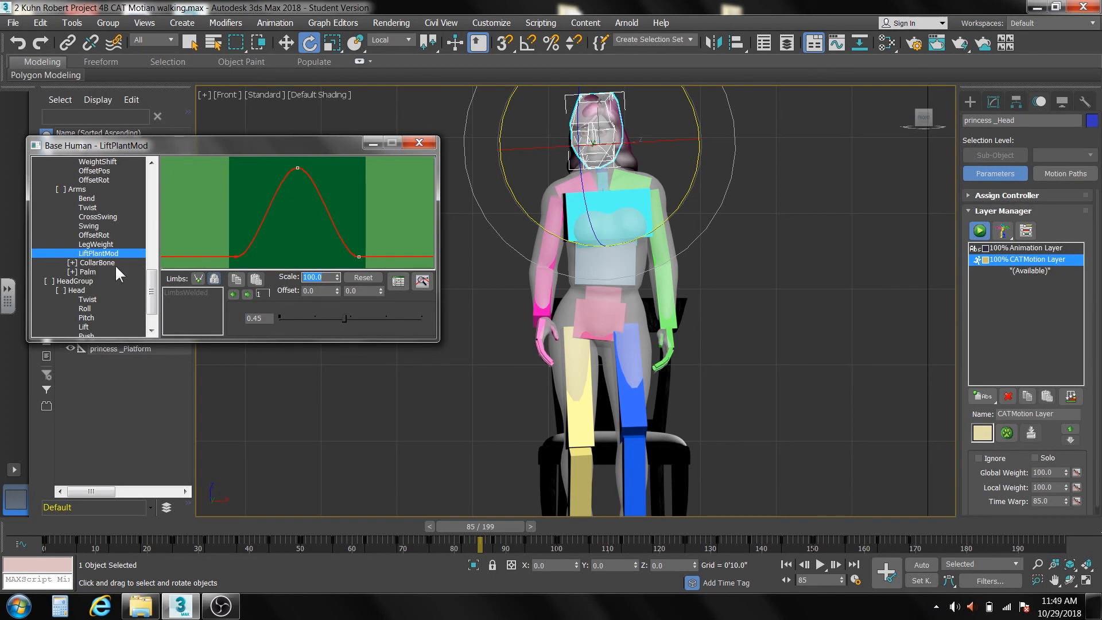
{"action": "left_click", "coordinate": [72, 272]}
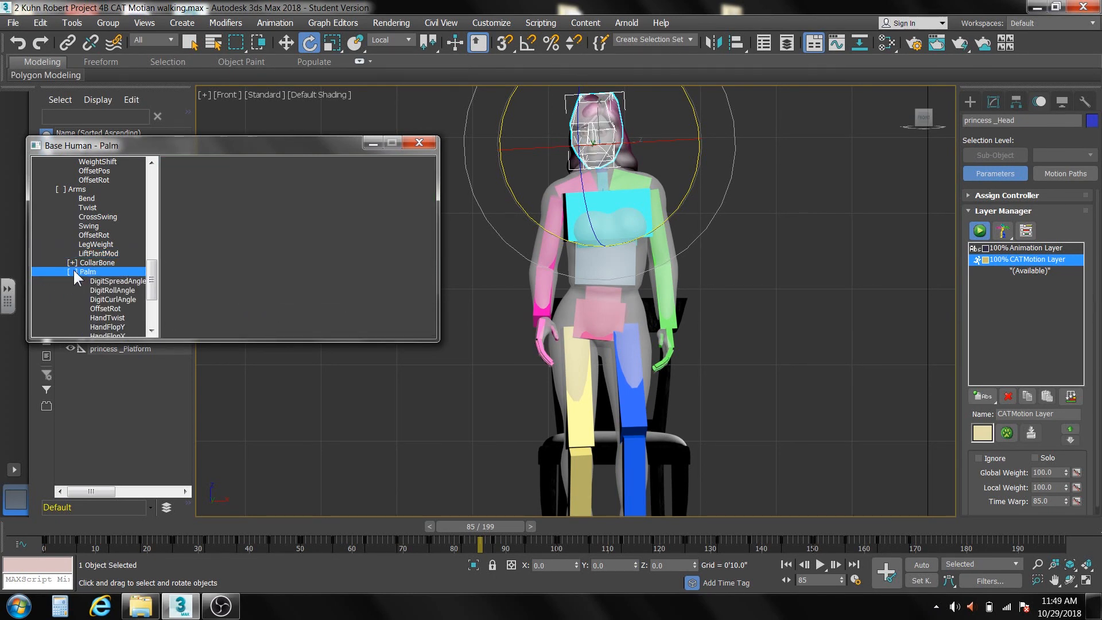
{"action": "left_click_drag", "start_coordinate": [152, 269], "coordinate": [147, 290]}
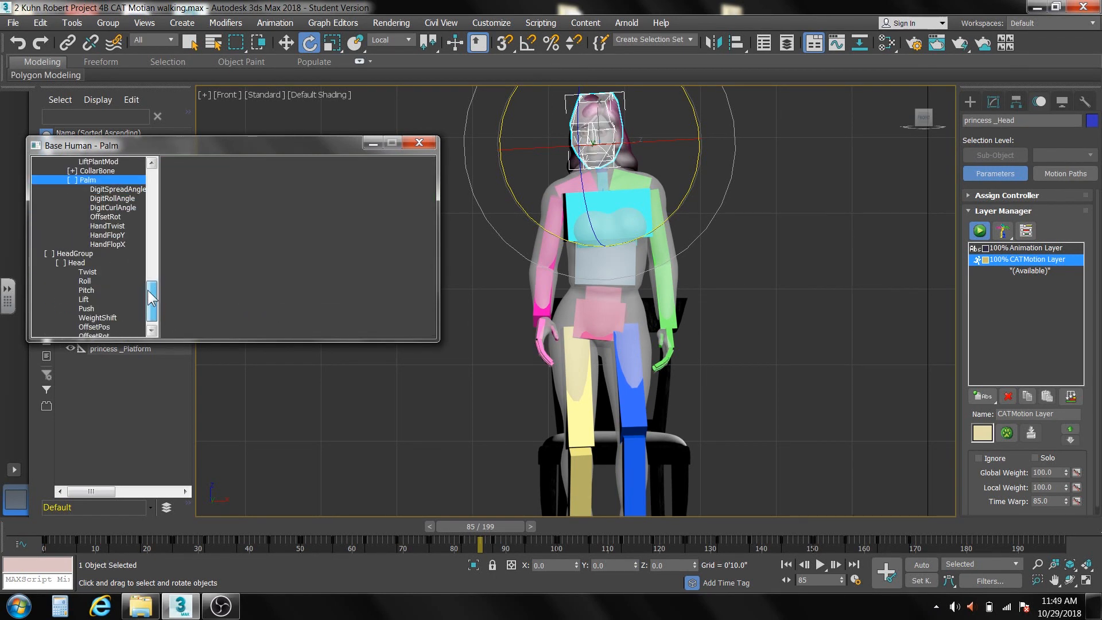
{"action": "left_click", "coordinate": [108, 235]}
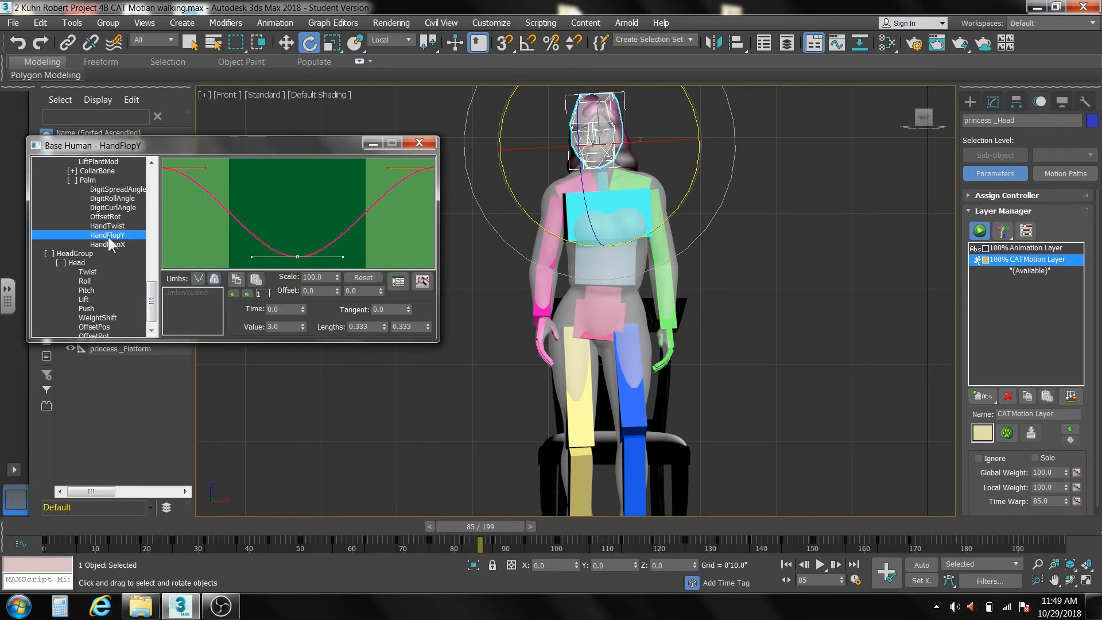
{"action": "left_click", "coordinate": [315, 279]}
{"action": "type", "text": "70"}
{"action": "key", "text": "Return"}
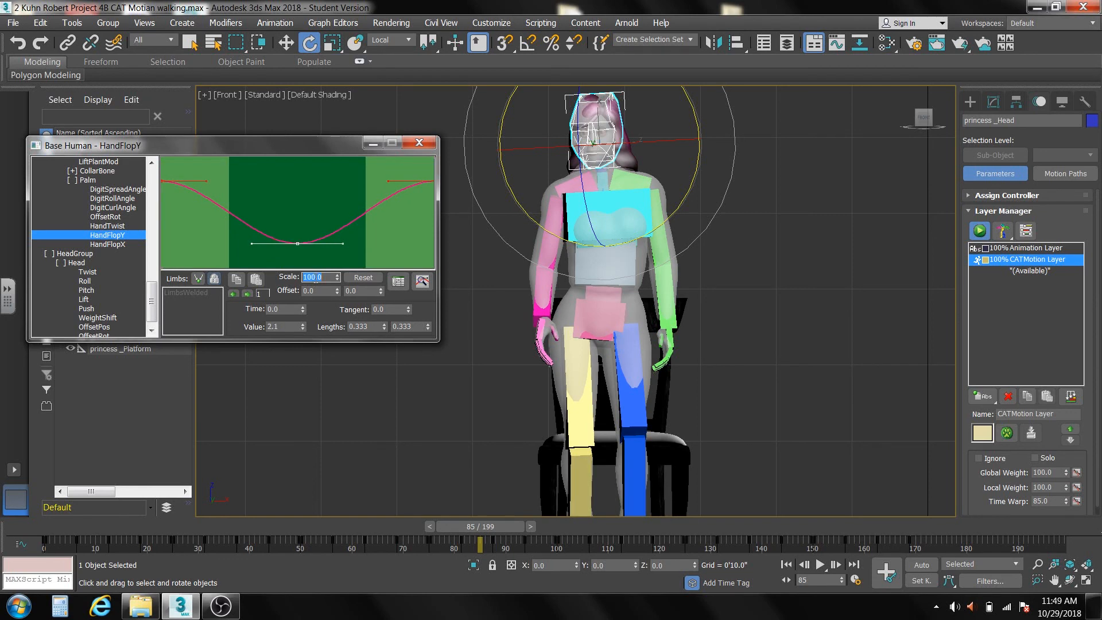
Scale the palm's HandFlopX curve to 70 percent and move the animation to frame 98.
{"action": "left_click", "coordinate": [114, 243]}
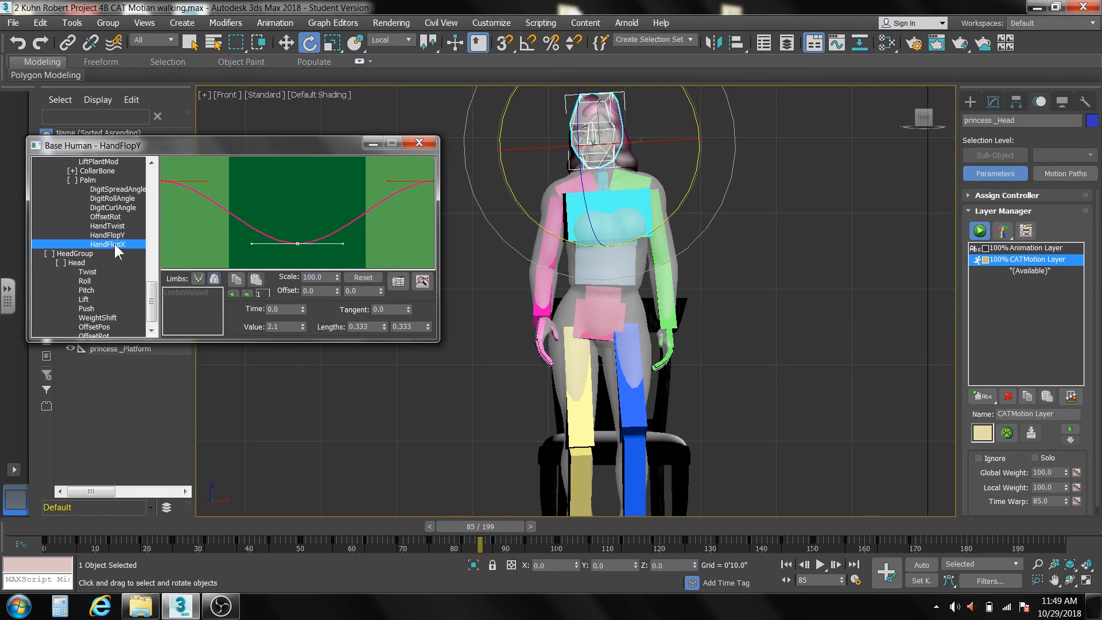
{"action": "left_click", "coordinate": [329, 278]}
{"action": "type", "text": "70"}
{"action": "key", "text": "Return"}
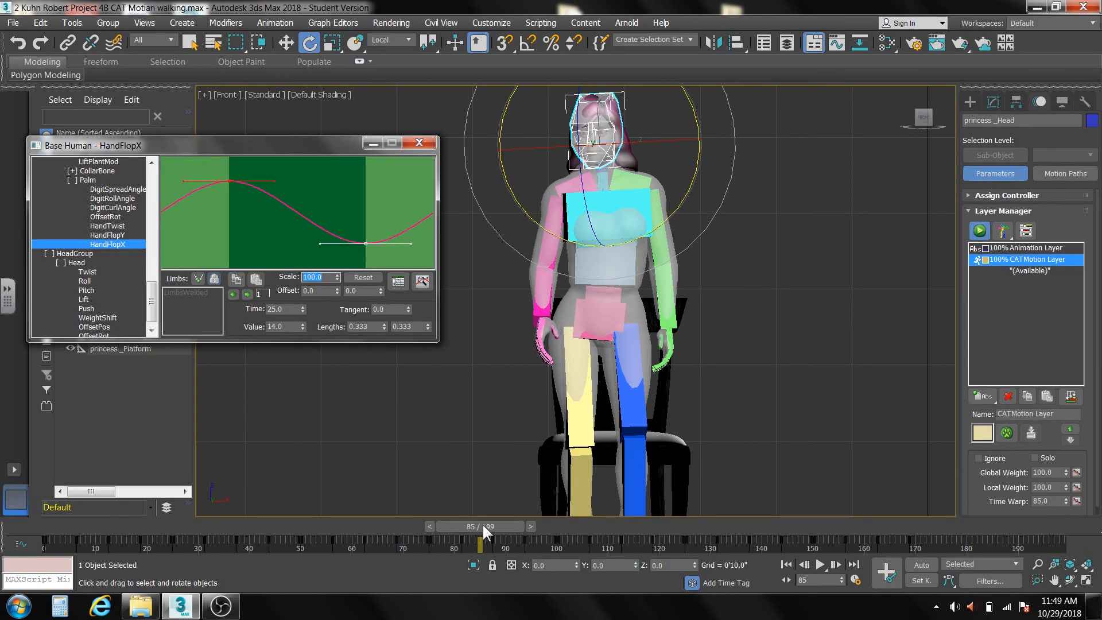
{"action": "left_click_drag", "start_coordinate": [482, 522], "coordinate": [550, 521]}
{"action": "key", "text": "e"}
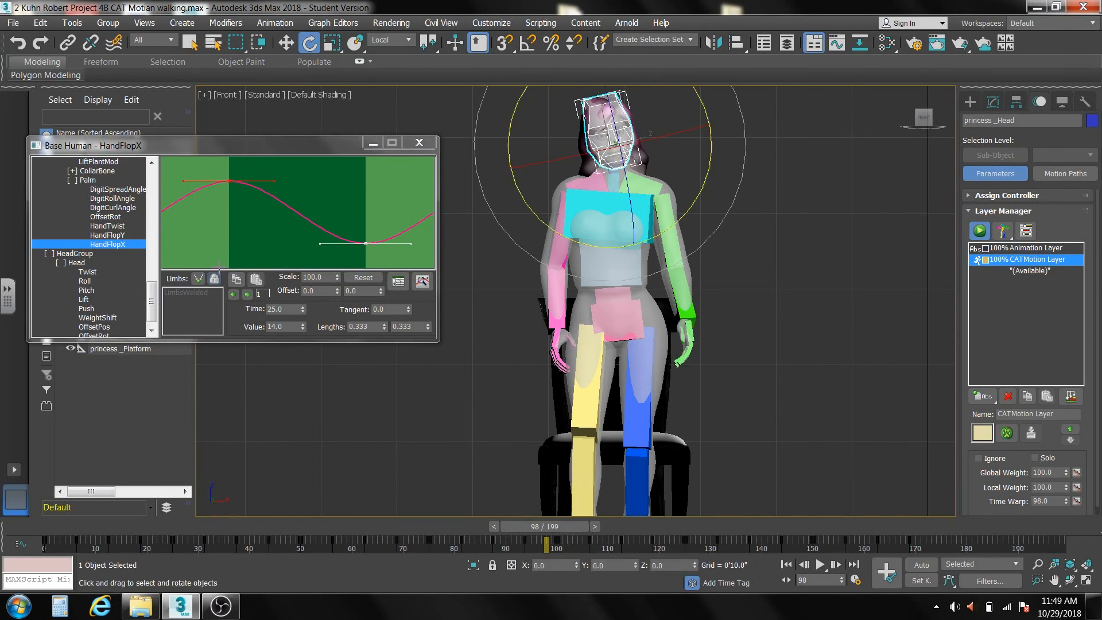
Try scaling the head's Twist curve to 70 percent, and undo that scaling.
{"action": "left_click", "coordinate": [105, 270]}
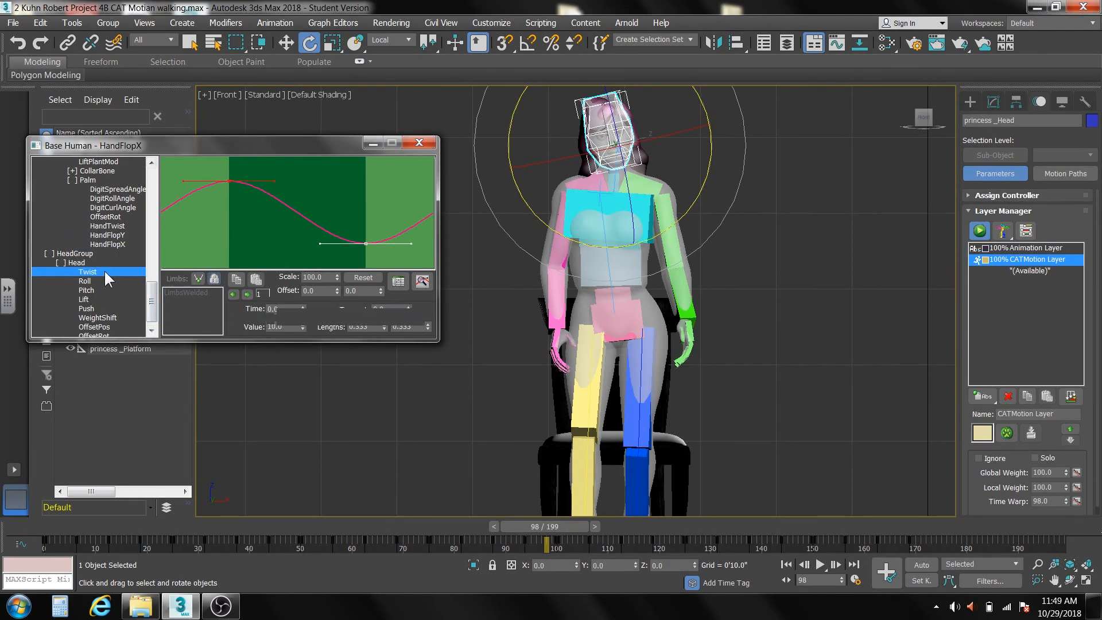
{"action": "double_click", "coordinate": [309, 277]}
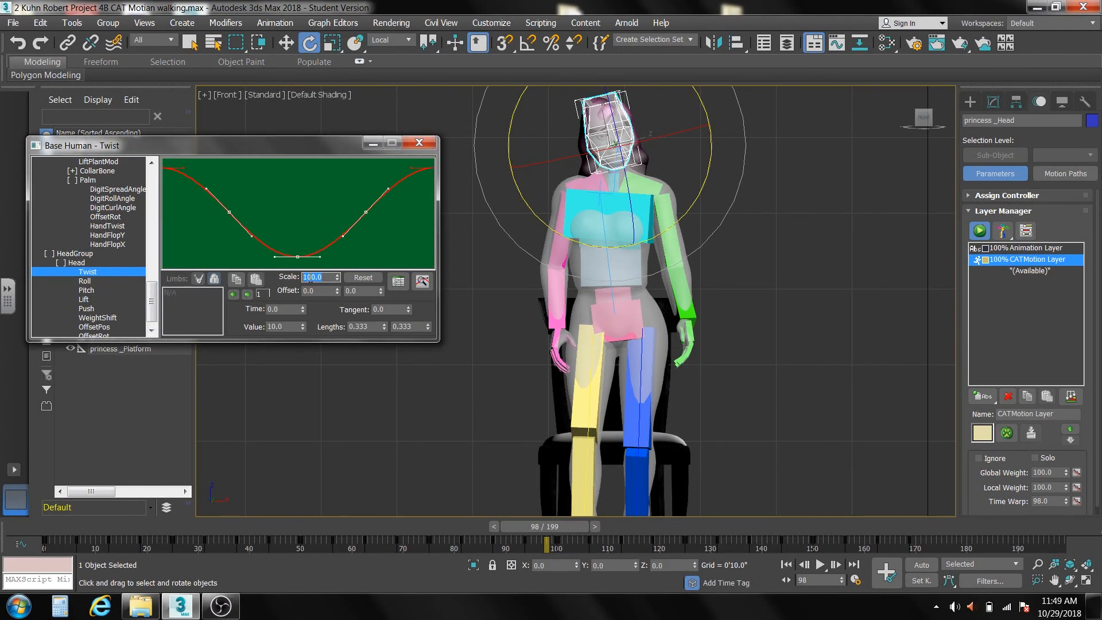
{"action": "type", "text": "70"}
{"action": "key", "text": "Return"}
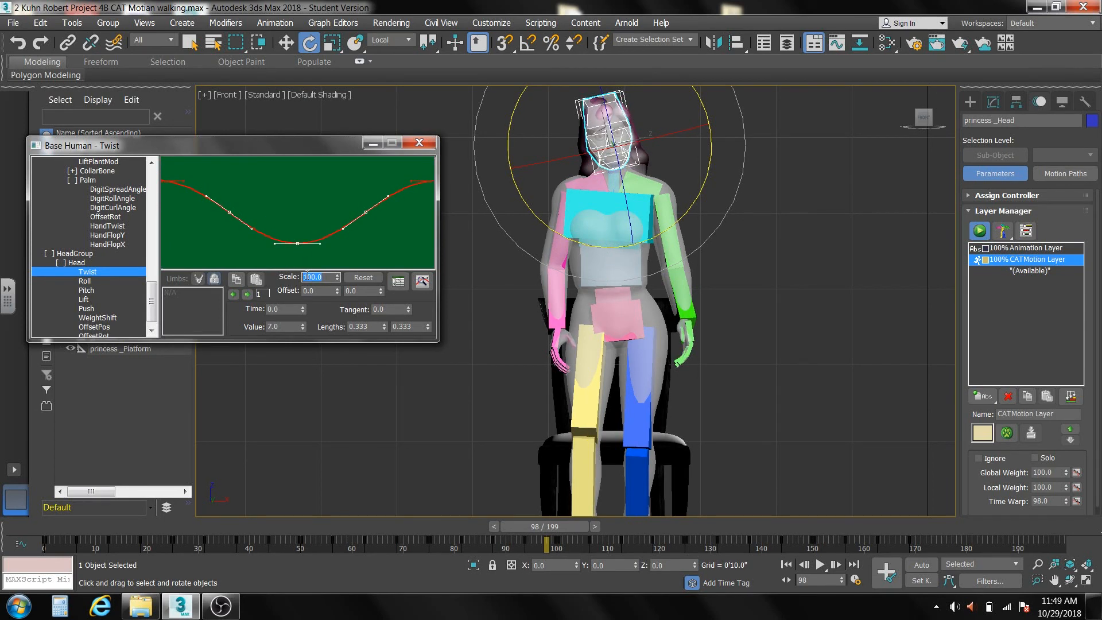
{"action": "left_click", "coordinate": [19, 44]}
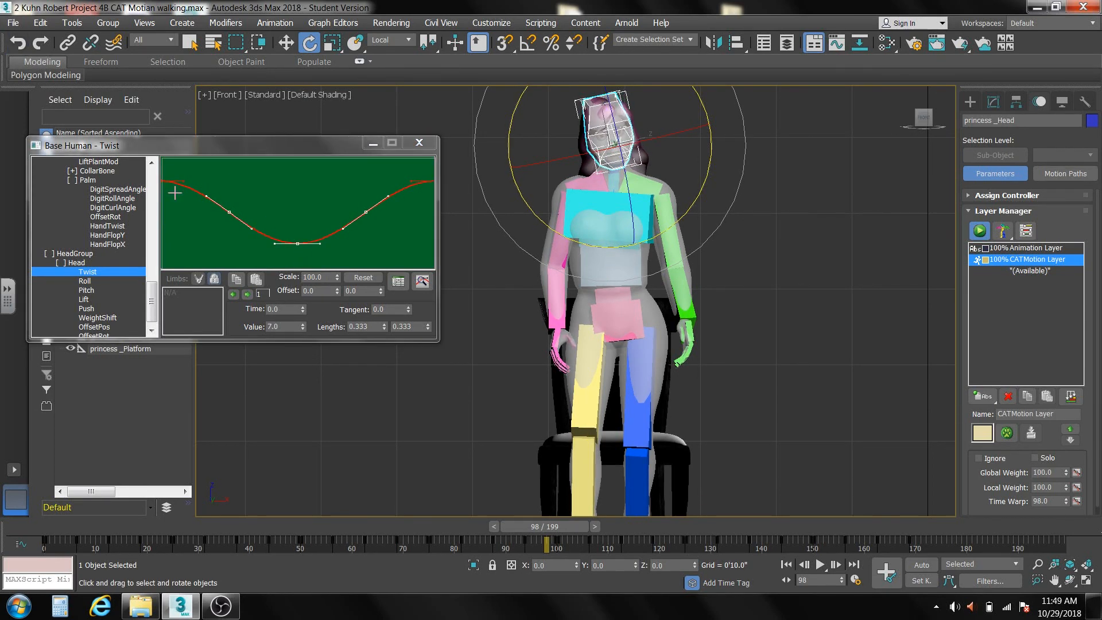
Scale the head's Twist curve to 50 percent.
{"action": "left_click", "coordinate": [325, 276]}
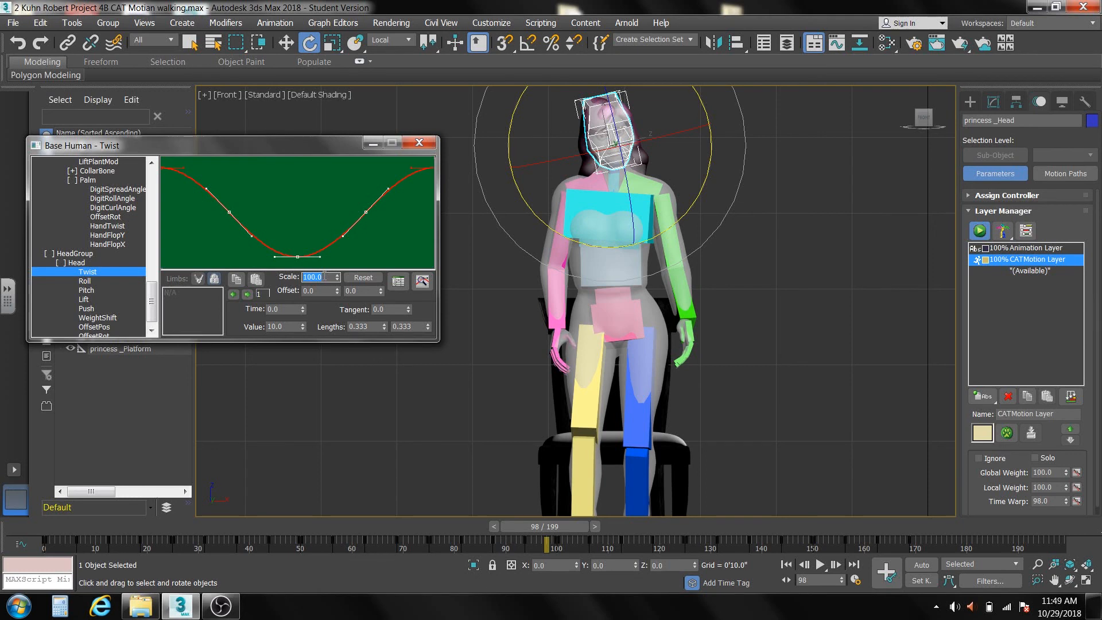
{"action": "type", "text": "50"}
{"action": "key", "text": "Return"}
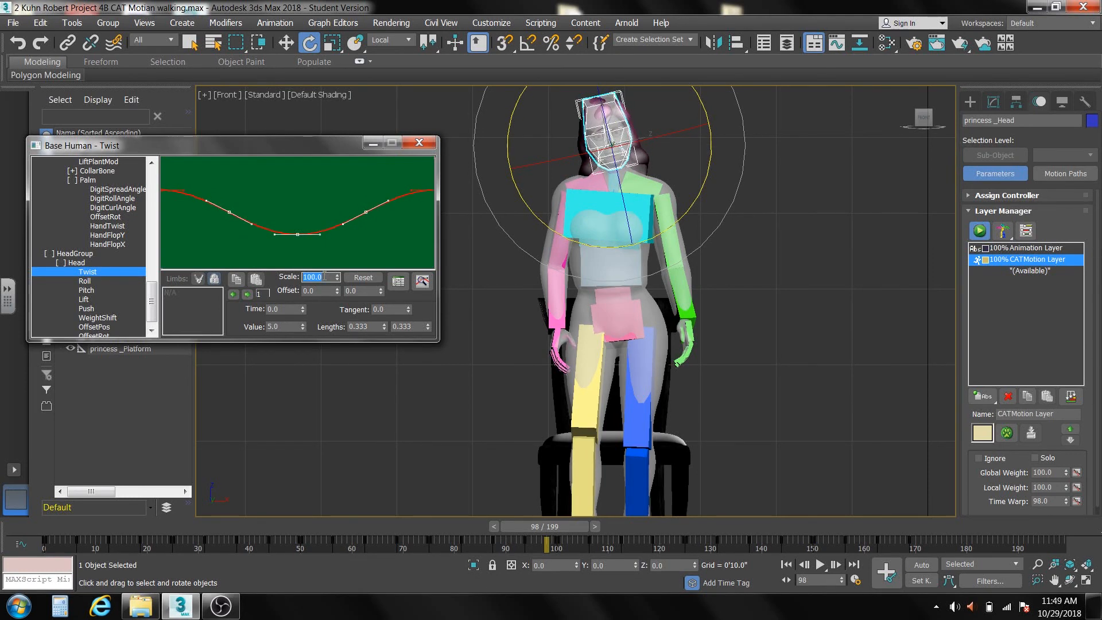
Scale the head's Roll curve to 50 percent.
{"action": "left_click", "coordinate": [86, 281]}
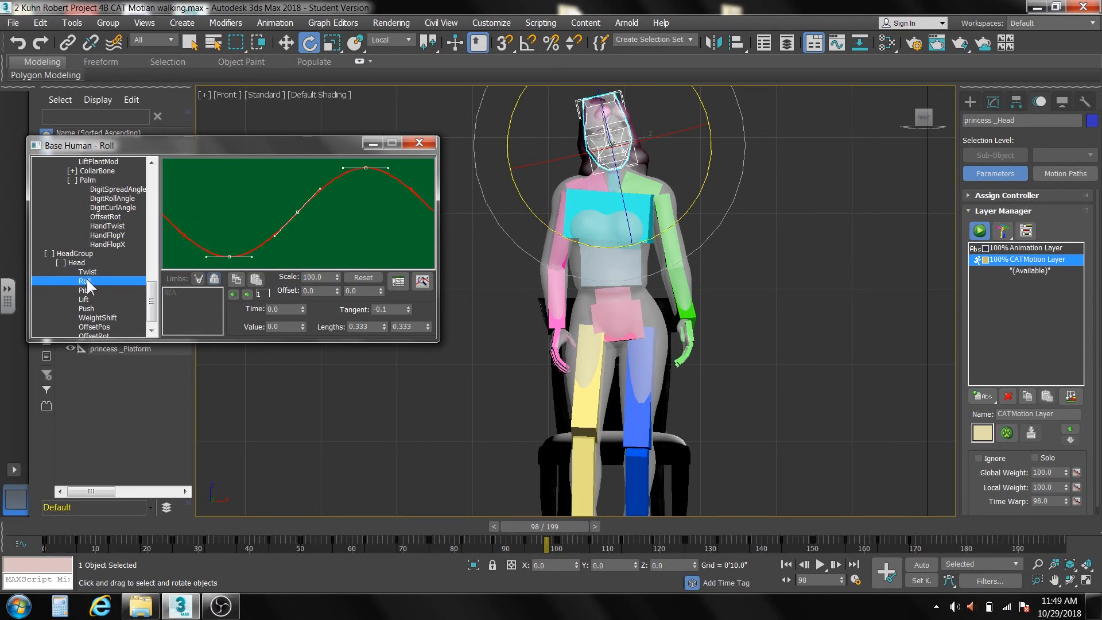
{"action": "double_click", "coordinate": [312, 277]}
{"action": "type", "text": "50"}
{"action": "key", "text": "Return"}
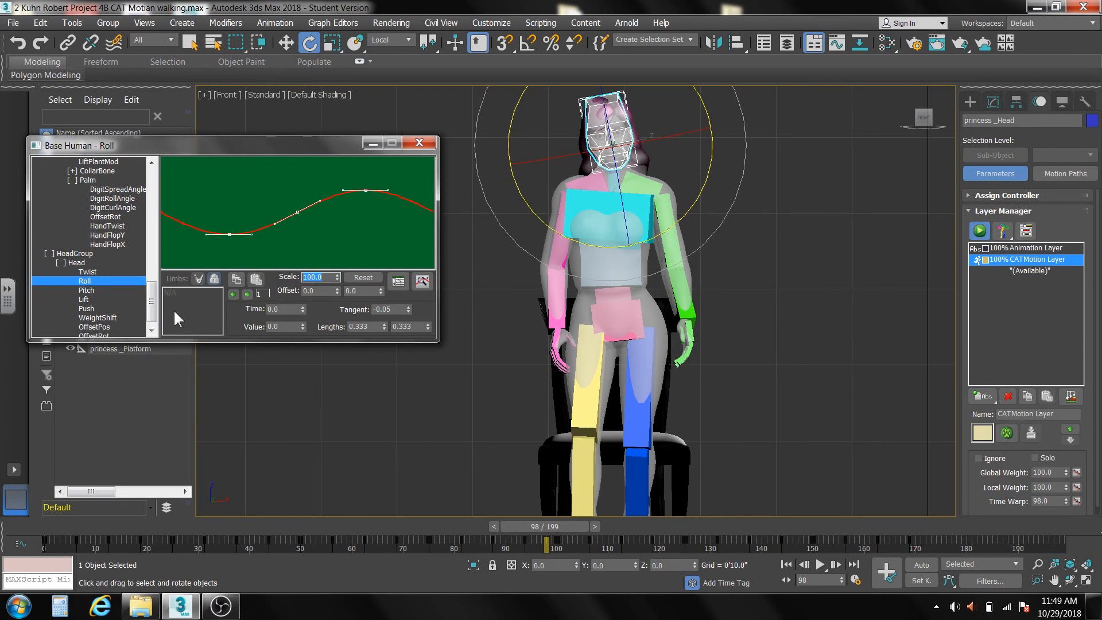
Scale the head's Lift curve to 50 percent, skipping the flat Pitch curve.
{"action": "left_click", "coordinate": [86, 290]}
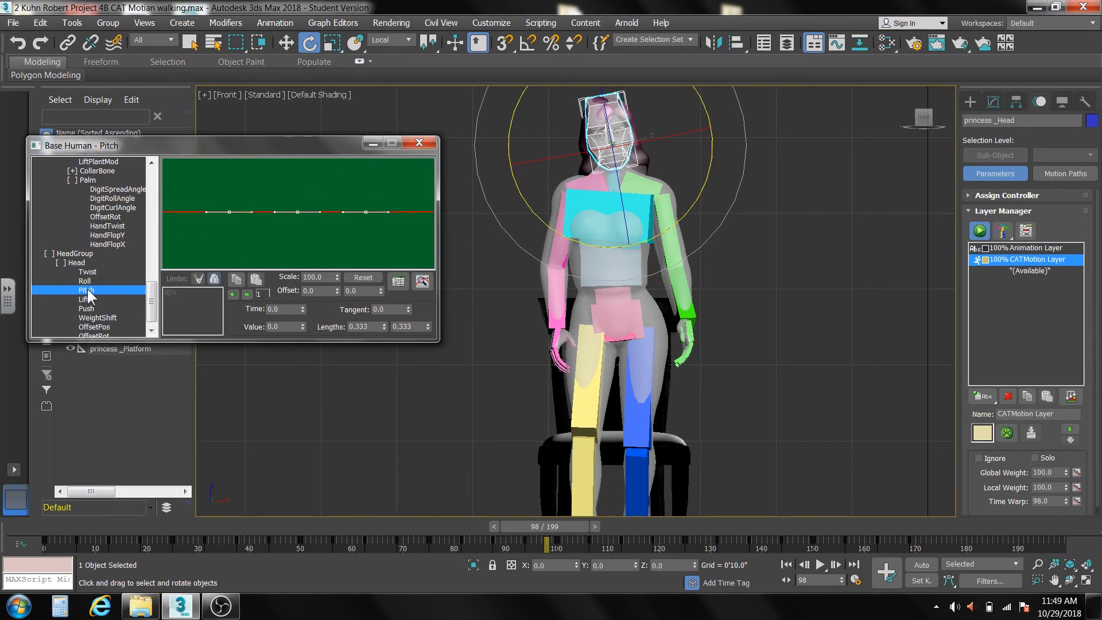
{"action": "left_click", "coordinate": [83, 299]}
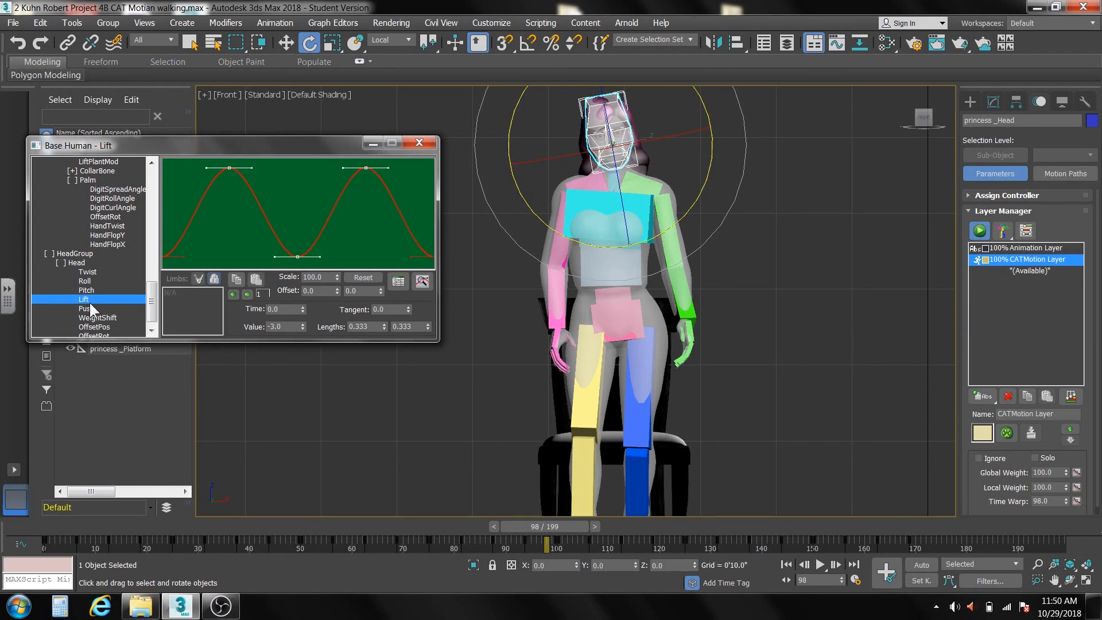
{"action": "double_click", "coordinate": [323, 277]}
{"action": "type", "text": "50"}
{"action": "key", "text": "Return"}
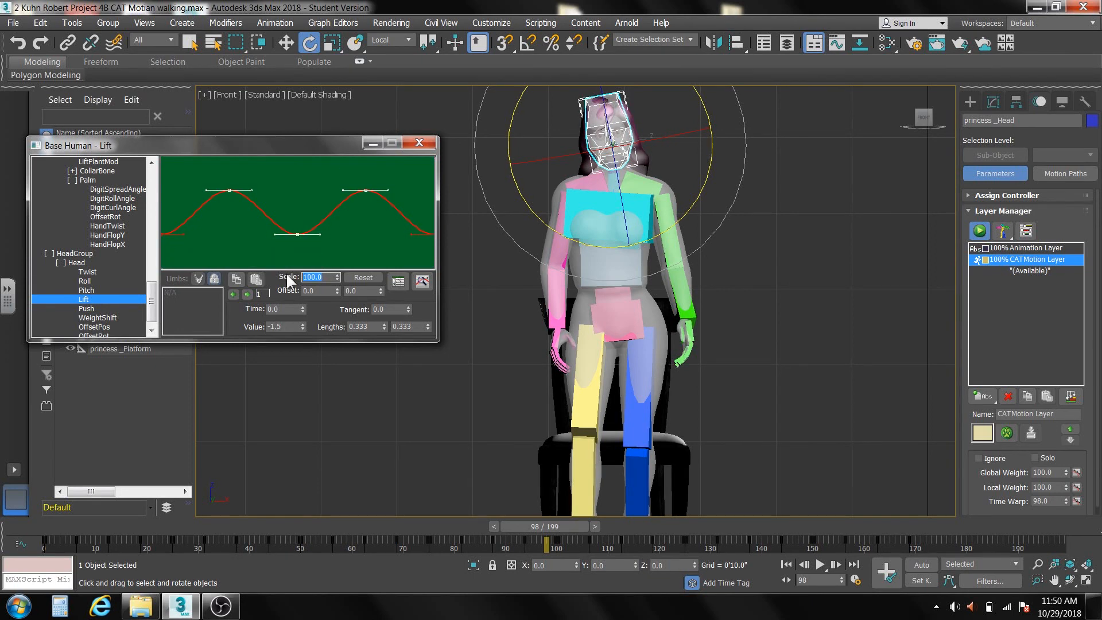
Skip the head's Push, WeightShift and OffsetPos parameters and set its OffsetRot Y to -5.8 to straighten the head.
{"action": "left_click", "coordinate": [87, 309]}
{"action": "left_click", "coordinate": [90, 318]}
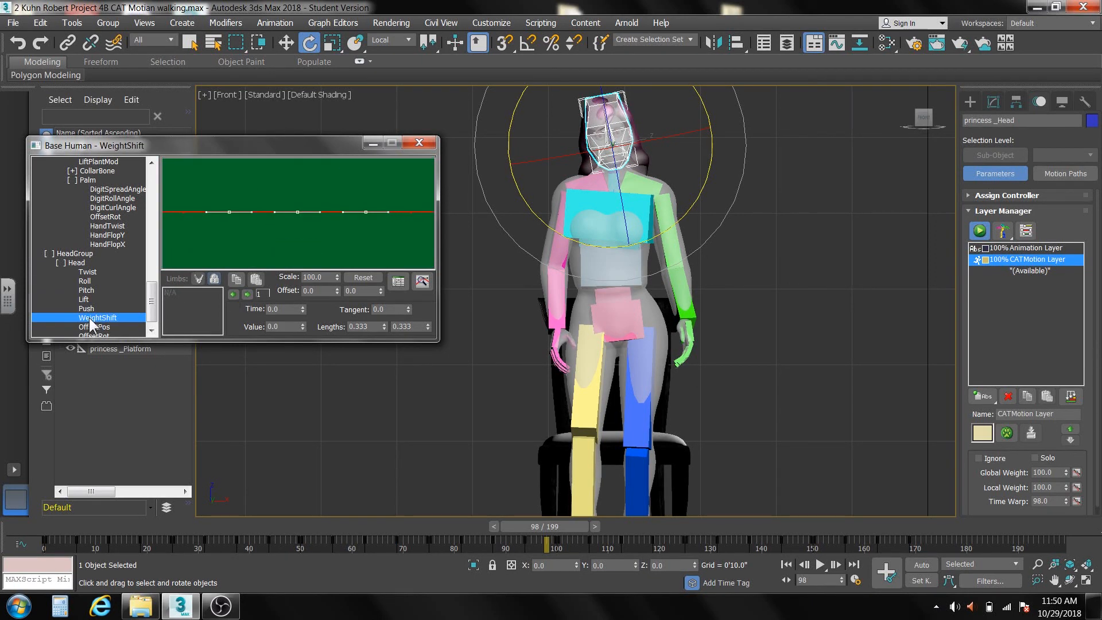
{"action": "left_click", "coordinate": [101, 329]}
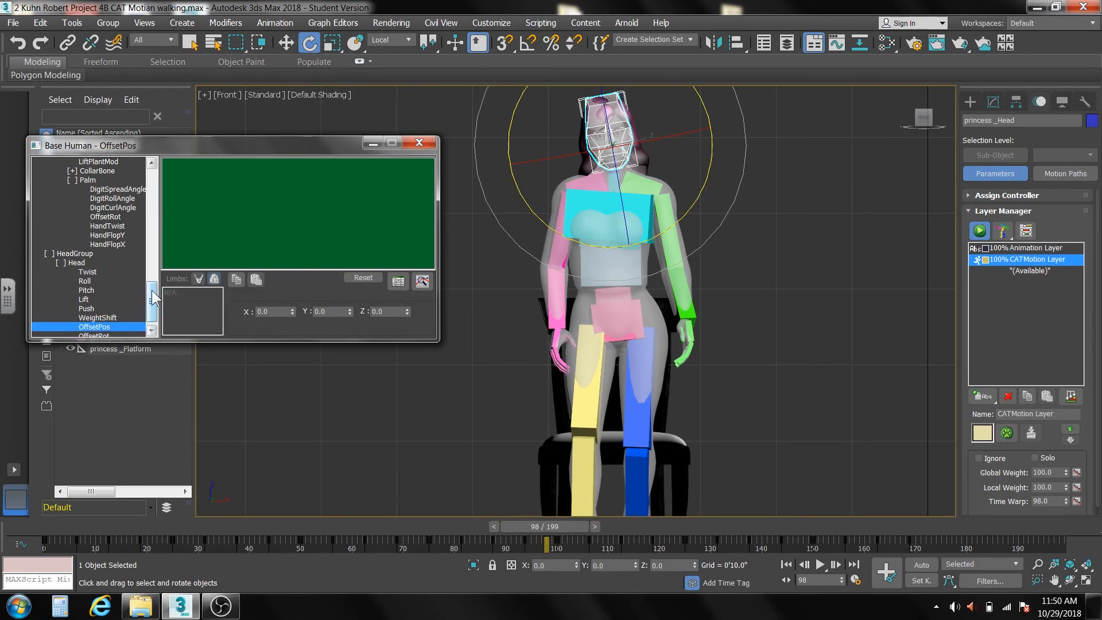
{"action": "scroll", "coordinate": [104, 332], "scroll_direction": "down", "scroll_amount": 1}
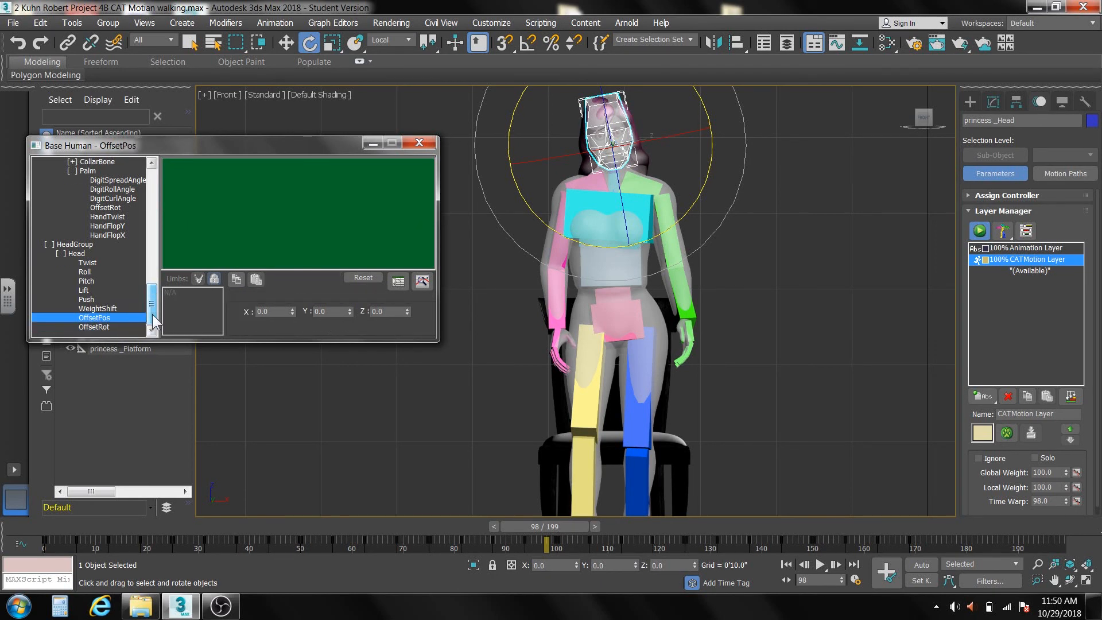
{"action": "left_click", "coordinate": [107, 326]}
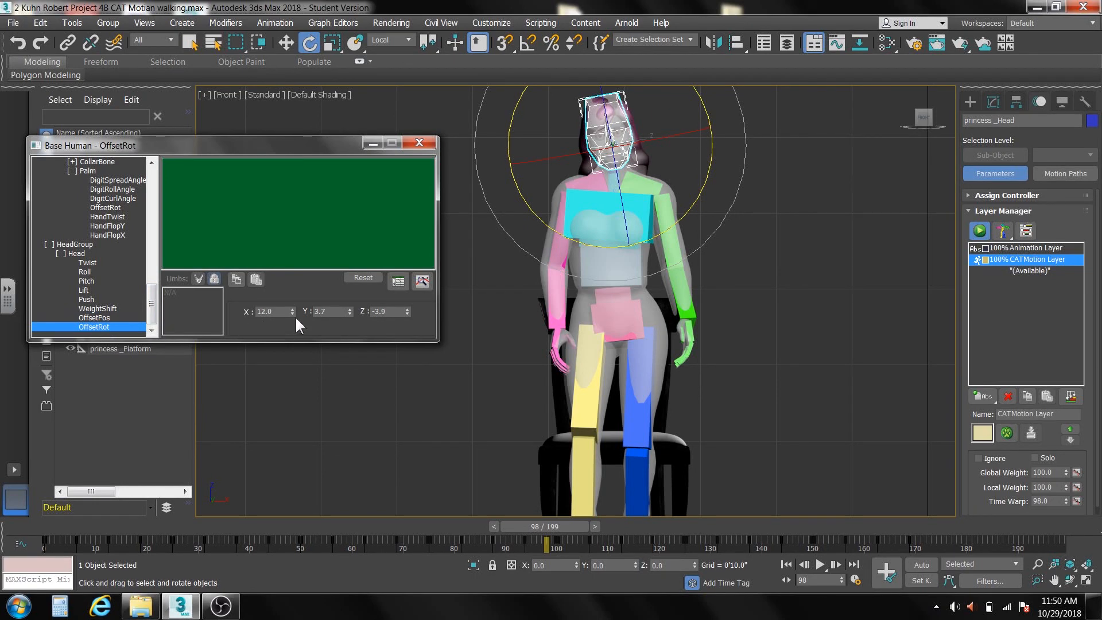
{"action": "left_click_drag", "start_coordinate": [292, 311], "coordinate": [352, 369]}
{"action": "right_click", "coordinate": [290, 301]}
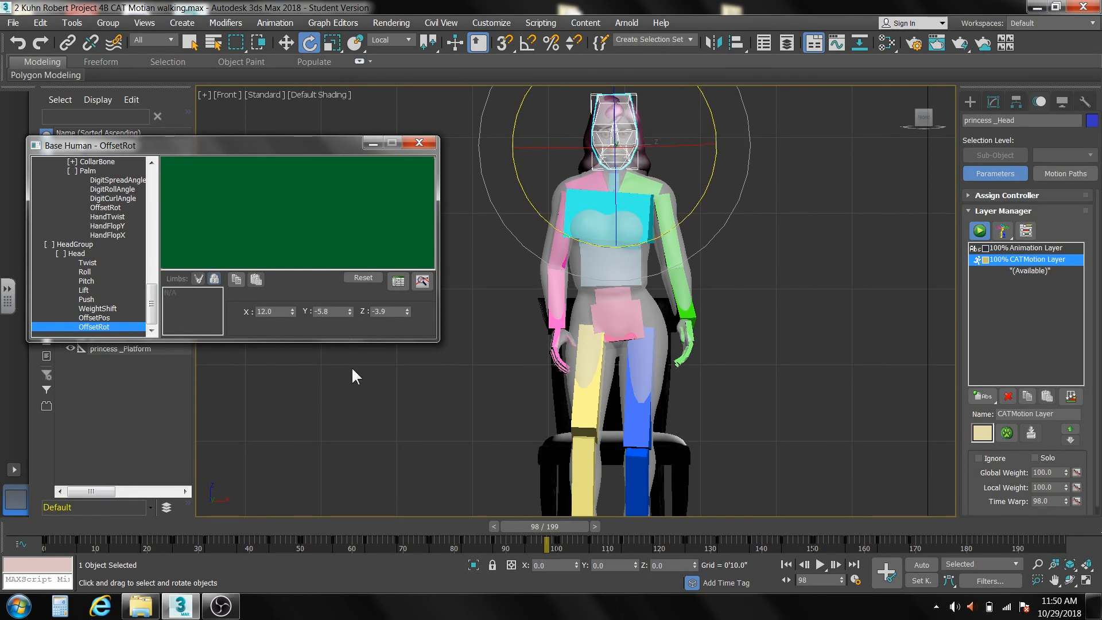
Scrub the walk between frames 89 and 96 in the Front view to check the head's motion.
{"action": "left_click_drag", "start_coordinate": [546, 524], "coordinate": [506, 522]}
{"action": "key", "text": "e"}
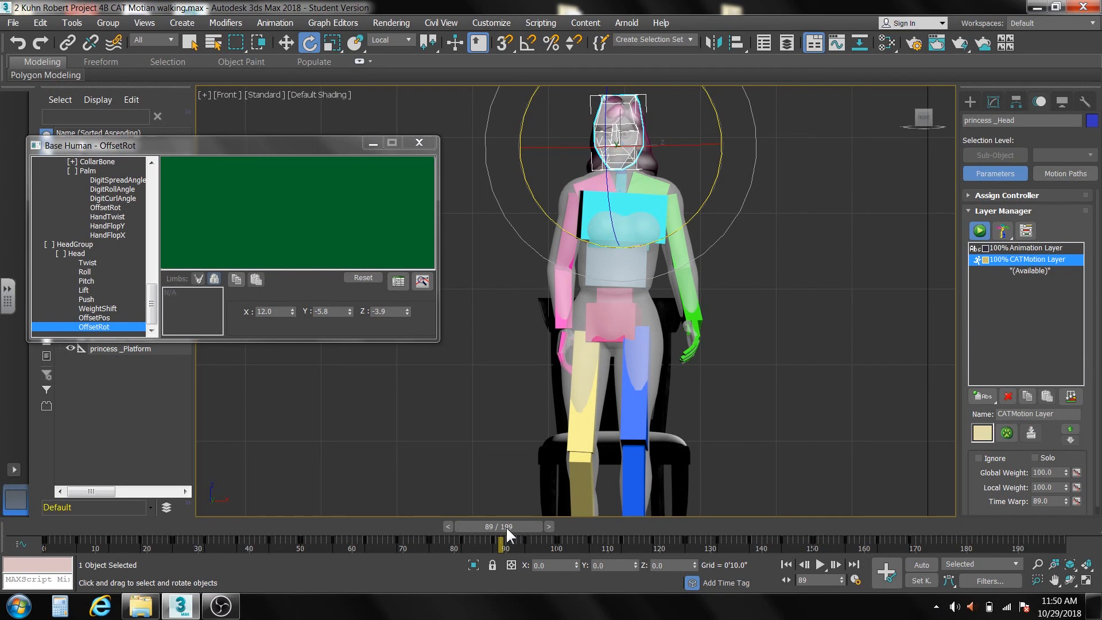
{"action": "left_click_drag", "start_coordinate": [505, 526], "coordinate": [544, 536]}
{"action": "key", "text": "e"}
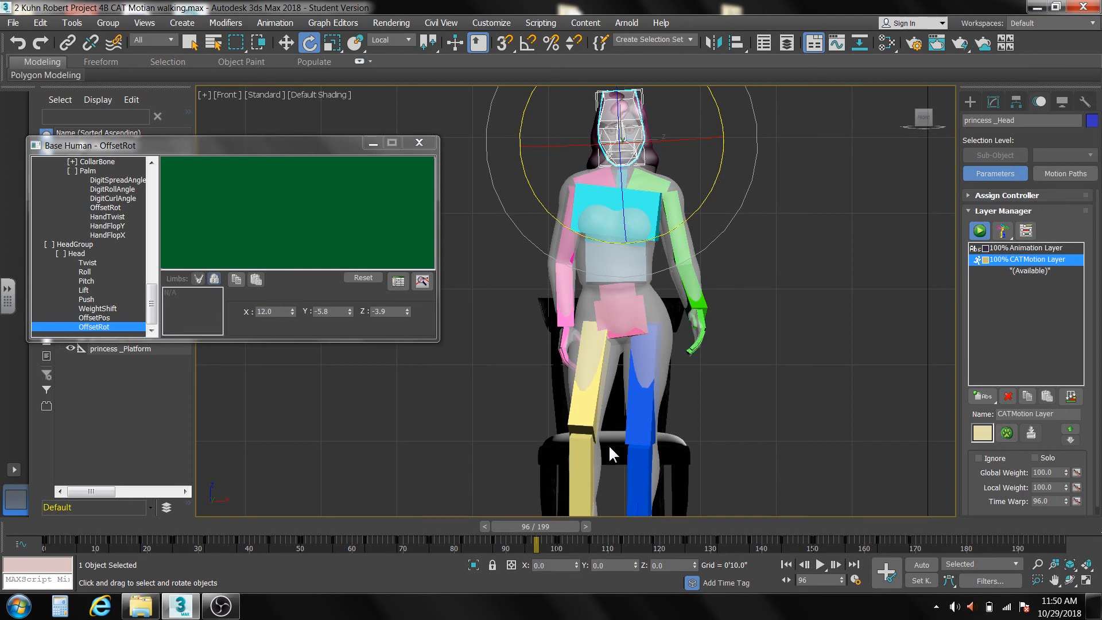
Show the whole figure from the Left view at frame 100 and move the CATMotion editor clear of the head.
{"action": "key", "text": "l"}
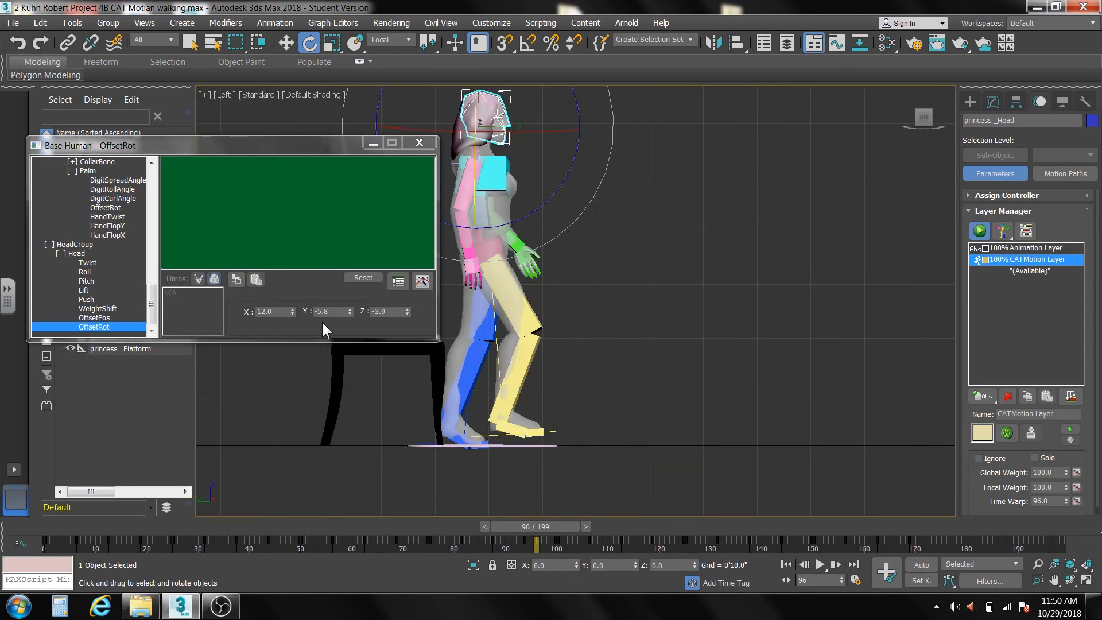
{"action": "mouse_move", "coordinate": [562, 526]}
{"action": "left_mouse_down"}
{"action": "mouse_move", "coordinate": [333, 502]}
{"action": "mouse_move", "coordinate": [701, 516]}
{"action": "mouse_move", "coordinate": [559, 517]}
{"action": "mouse_move", "coordinate": [580, 520]}
{"action": "left_mouse_up"}
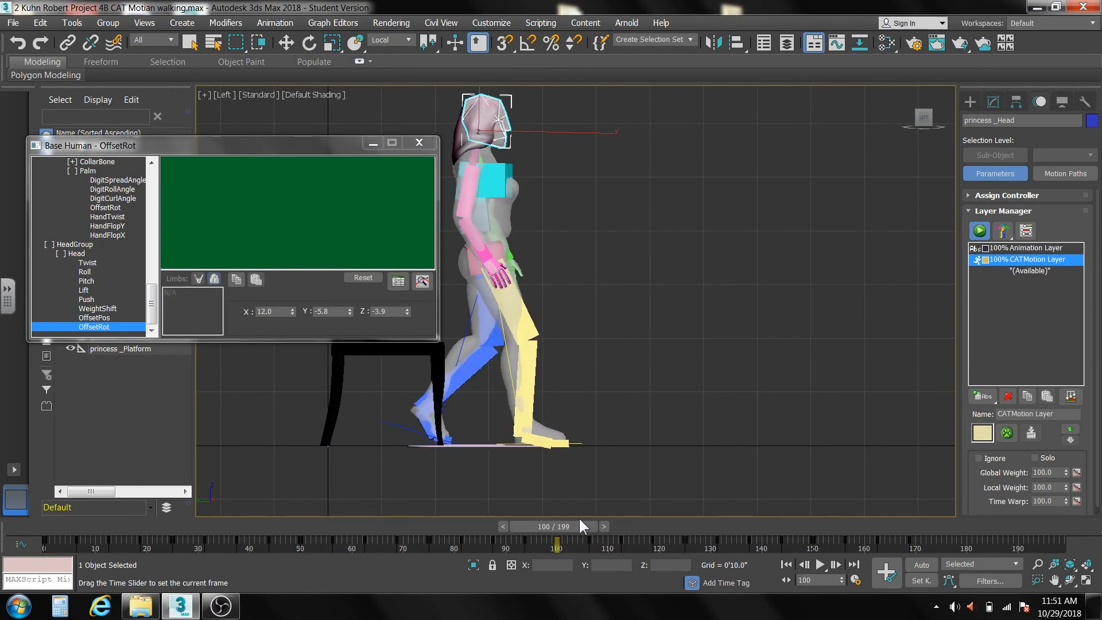
{"action": "key", "text": "e"}
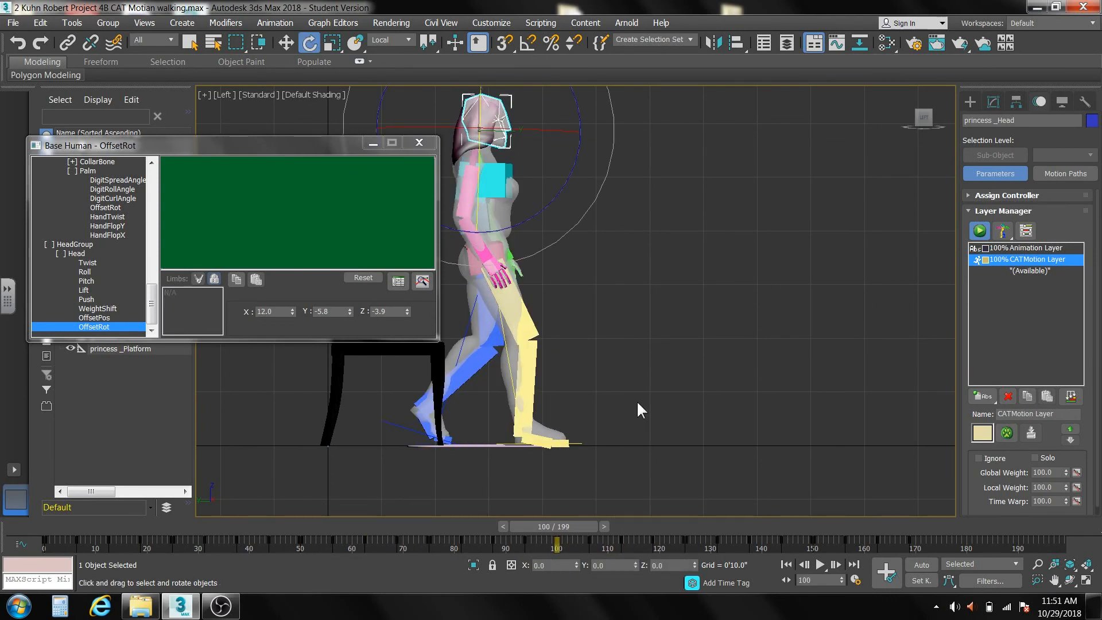
{"action": "scroll", "coordinate": [612, 409], "scroll_direction": "down", "scroll_amount": 2}
{"action": "scroll", "coordinate": [612, 409], "scroll_direction": "down", "scroll_amount": 2}
{"action": "middle_click_drag", "start_coordinate": [612, 409], "coordinate": [426, 449]}
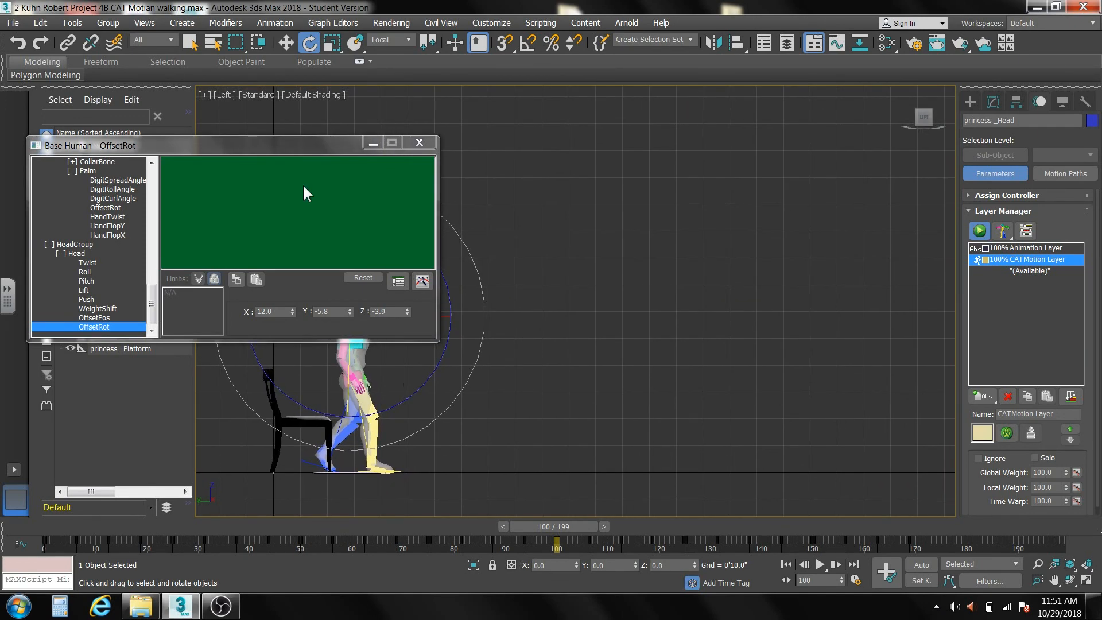
{"action": "left_click_drag", "start_coordinate": [278, 140], "coordinate": [284, 67]}
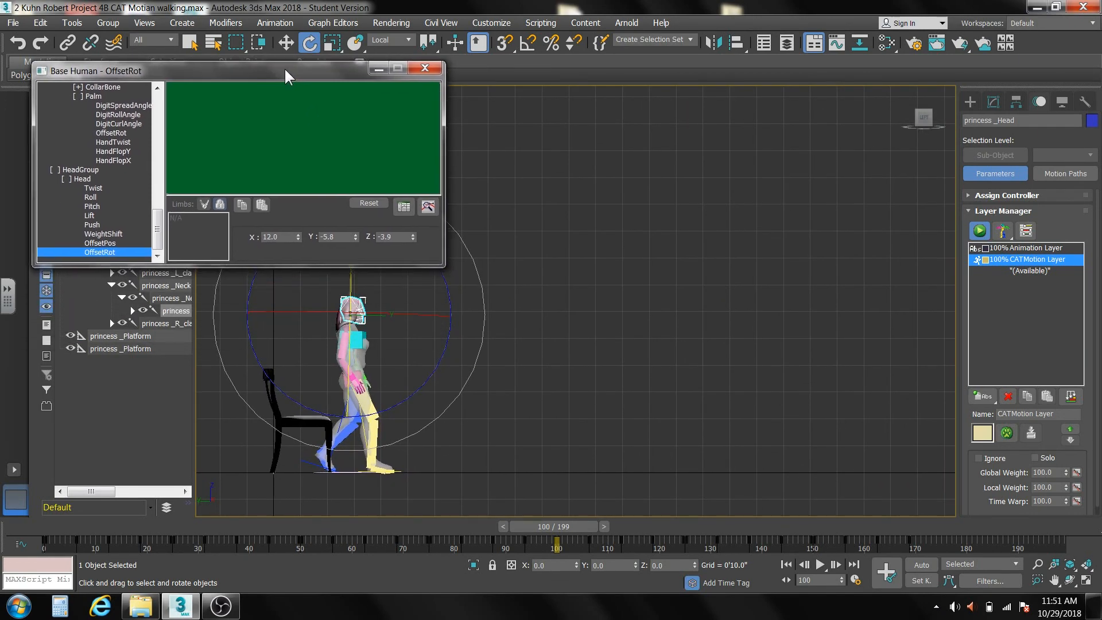
In the CATMotion Globals, check the in-place walk at frame 92 and change the walk mode to Walk On Line.
{"action": "left_click_drag", "start_coordinate": [160, 222], "coordinate": [170, 110]}
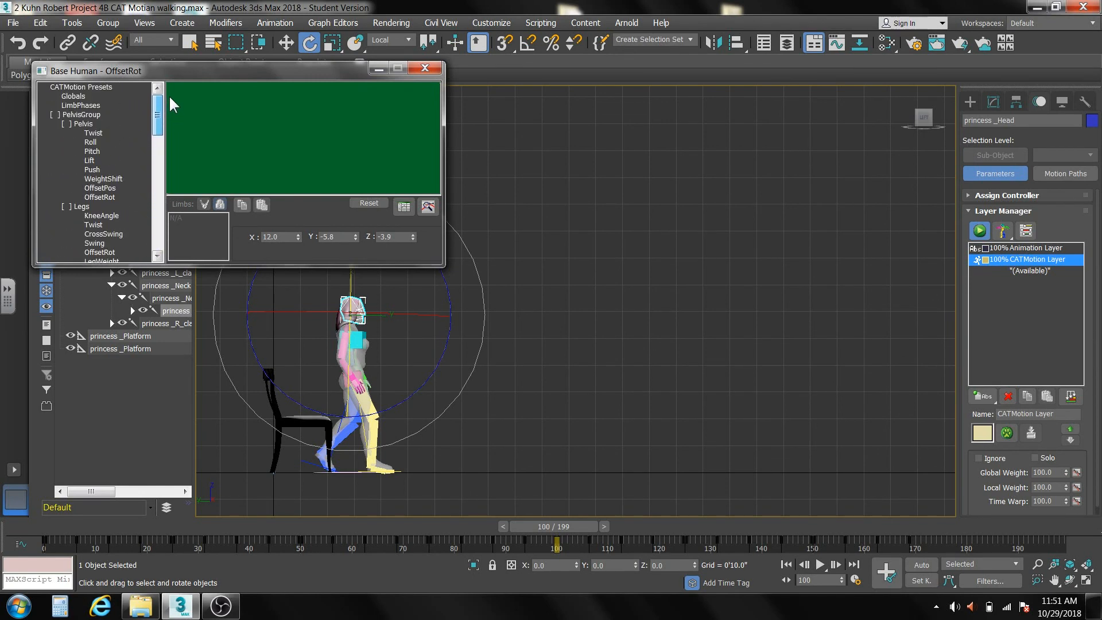
{"action": "left_click", "coordinate": [77, 95]}
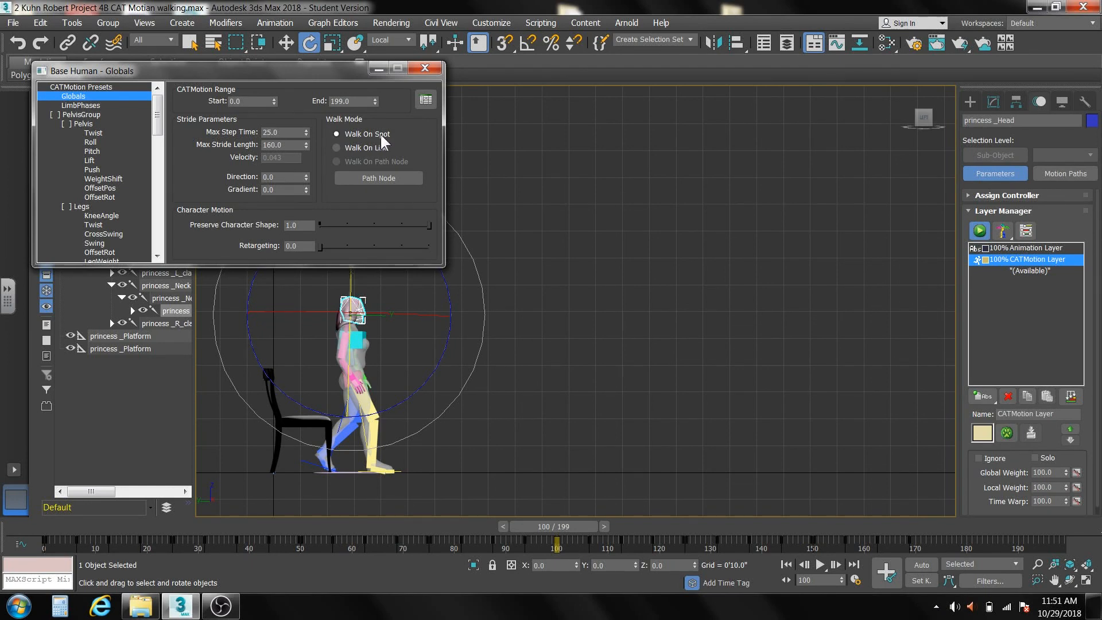
{"action": "left_click_drag", "start_coordinate": [548, 526], "coordinate": [514, 528]}
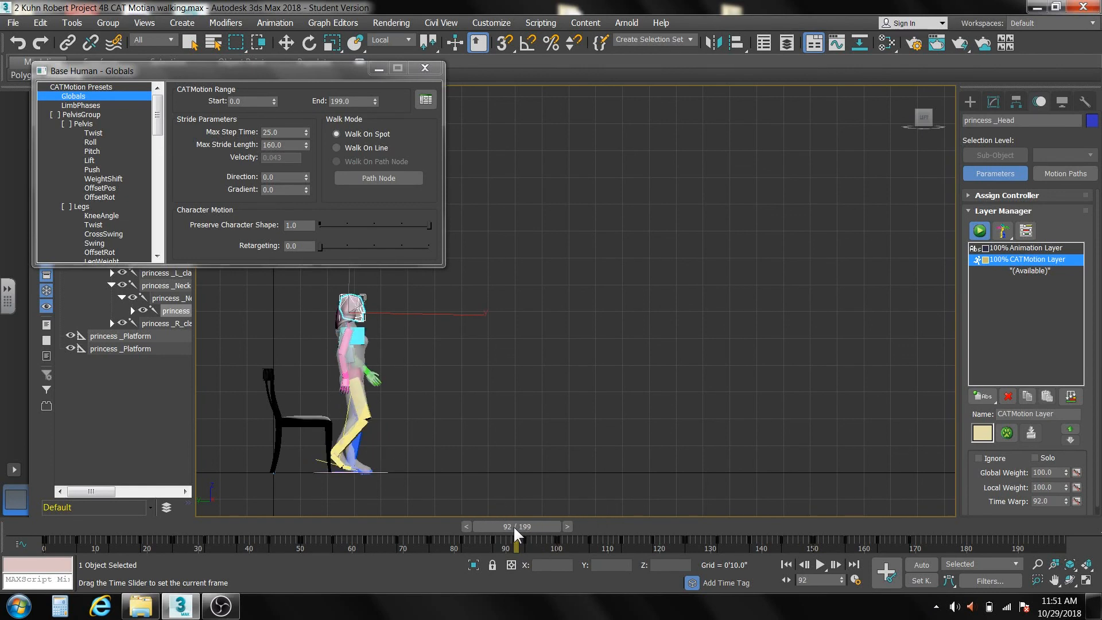
{"action": "key", "text": "e"}
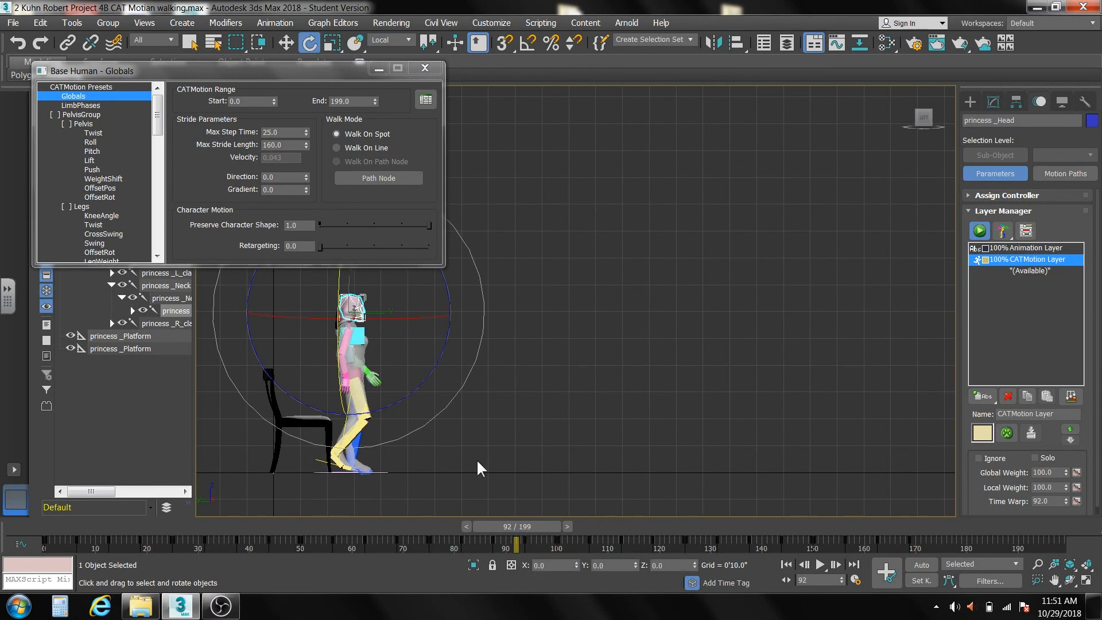
{"action": "left_click", "coordinate": [336, 147]}
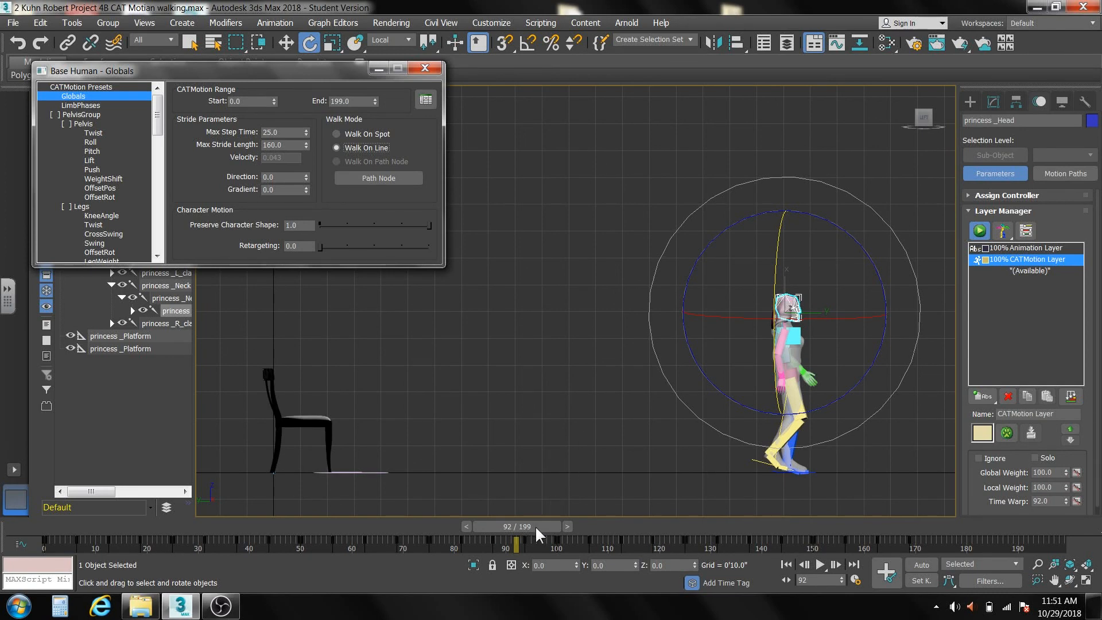
Scrub the walk back to frame 0 and close the CATMotion editor.
{"action": "left_click_drag", "start_coordinate": [534, 526], "coordinate": [68, 519]}
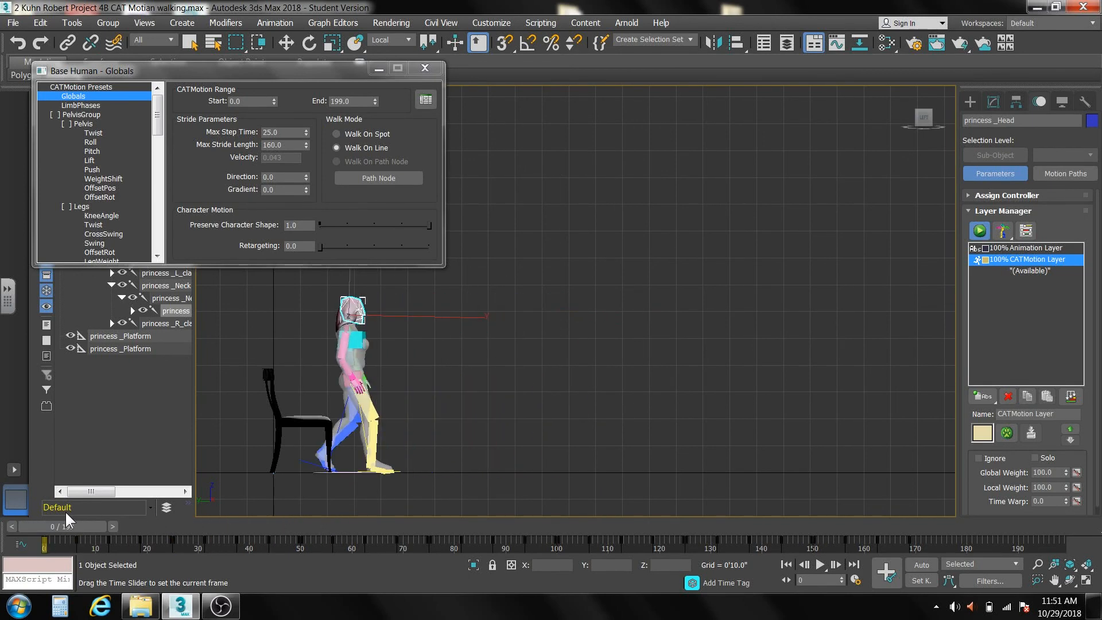
{"action": "key", "text": "e"}
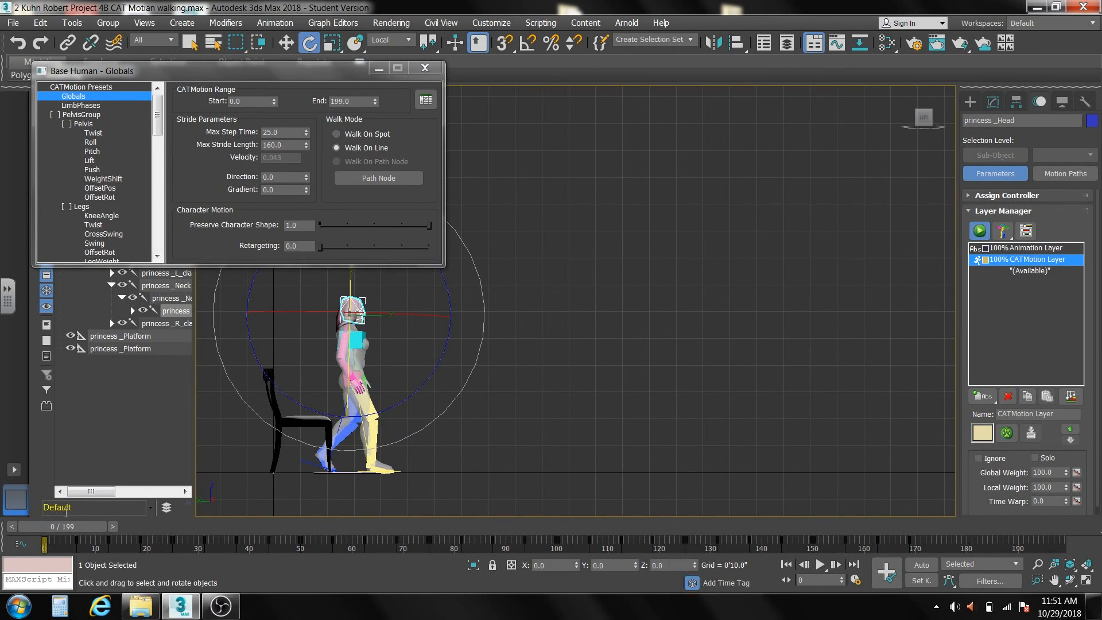
{"action": "left_click_drag", "start_coordinate": [67, 533], "coordinate": [45, 548]}
{"action": "key", "text": "e"}
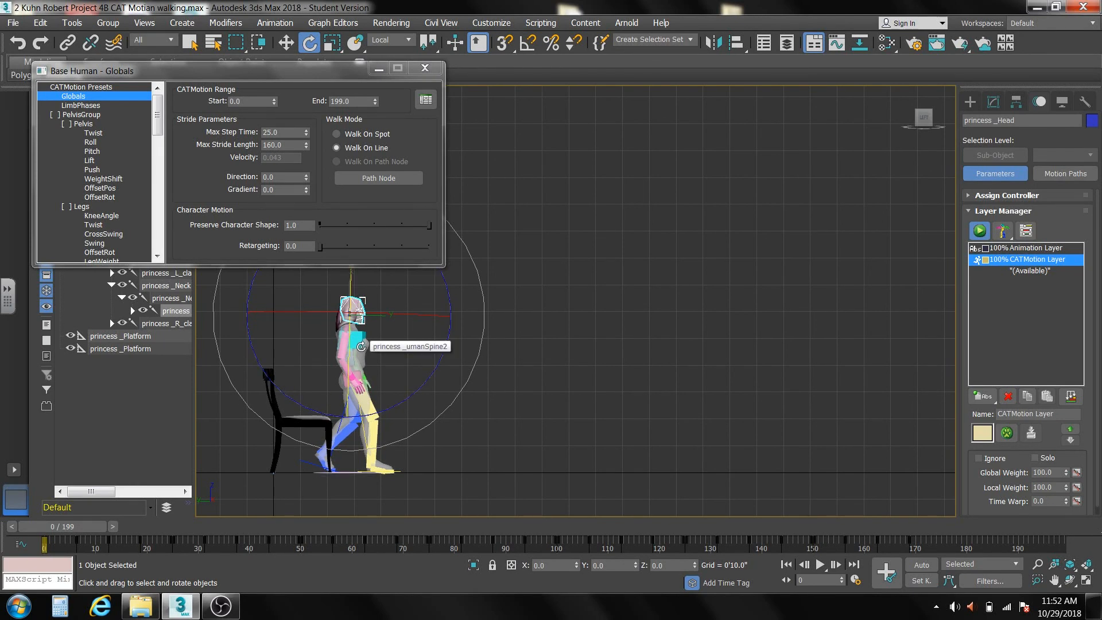
{"action": "left_click", "coordinate": [425, 68]}
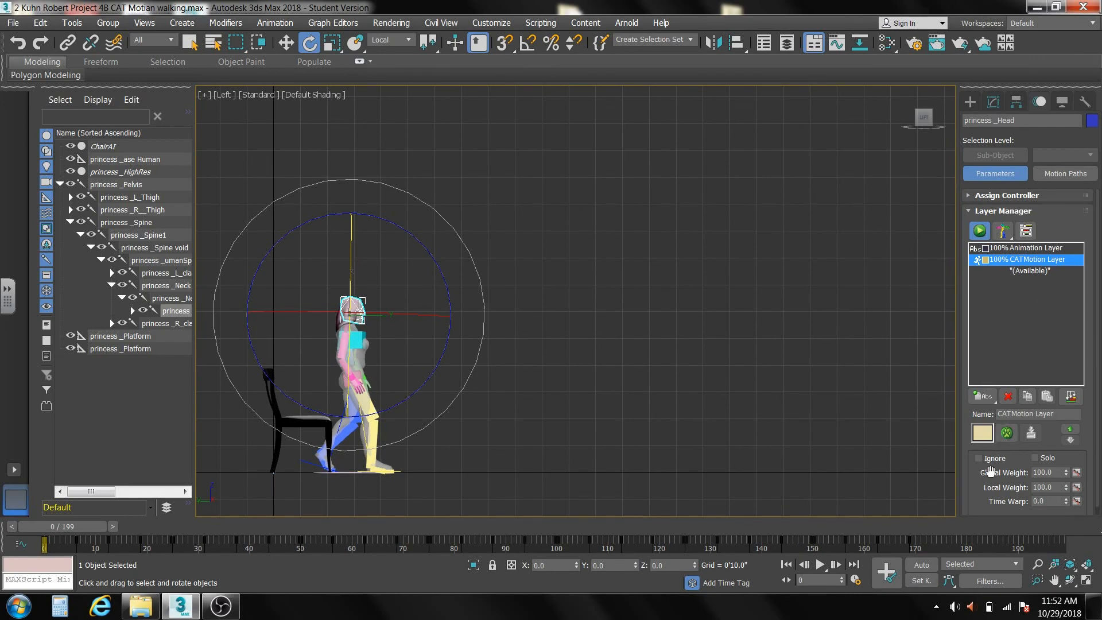
Turn on Auto Key and set the CATMotion layer's Global Weight to 0 at frame 0.
{"action": "left_click", "coordinate": [922, 565]}
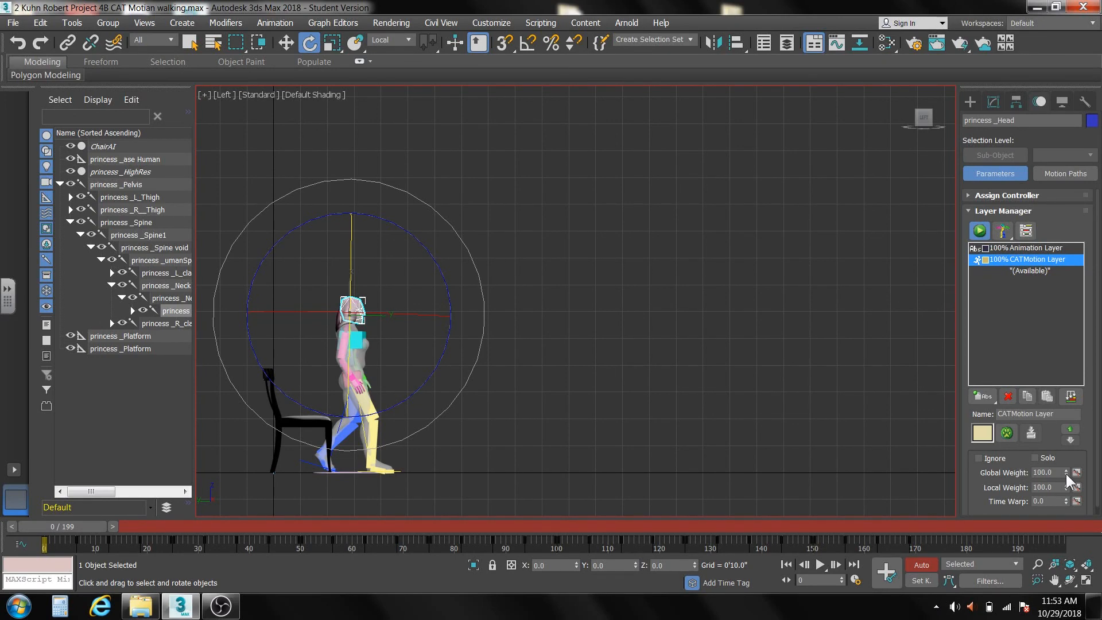
{"action": "left_click_drag", "start_coordinate": [82, 525], "coordinate": [52, 528]}
{"action": "key", "text": "e"}
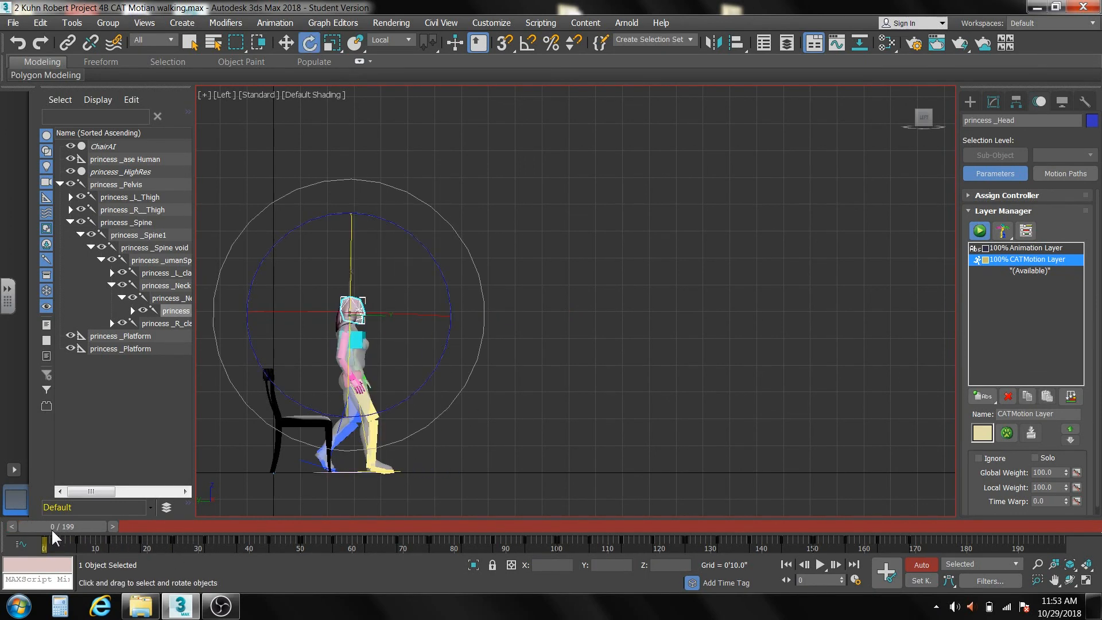
{"action": "right_click", "coordinate": [1065, 473]}
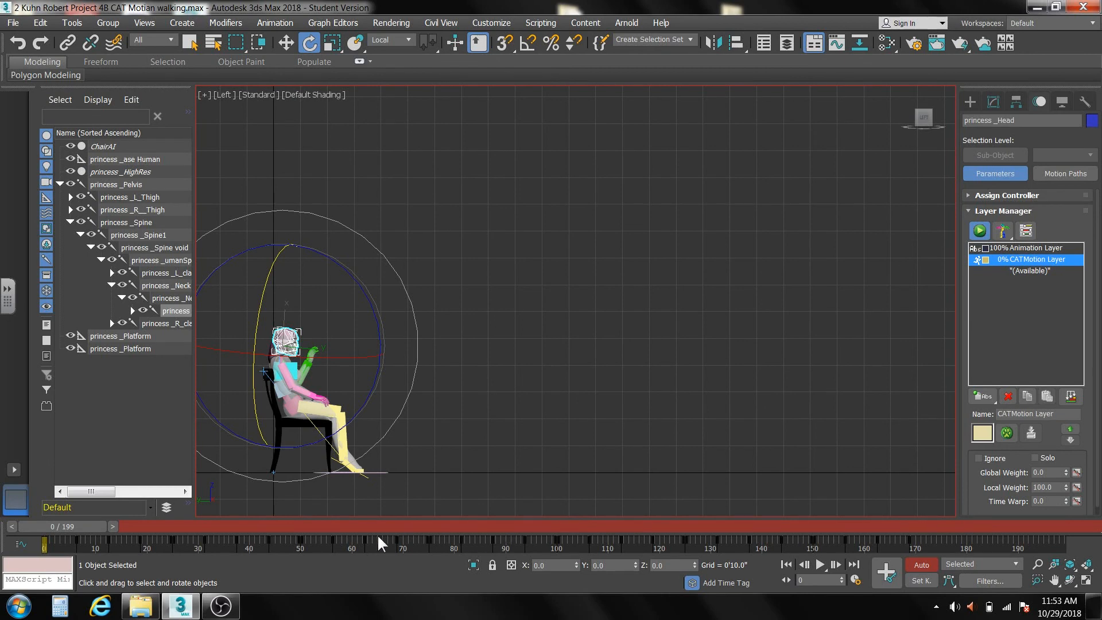
Key the CATMotion layer's Global Weight at 0 on frame 75, where the figure stands in front of the chair.
{"action": "left_click_drag", "start_coordinate": [84, 522], "coordinate": [453, 522]}
{"action": "key", "text": "e"}
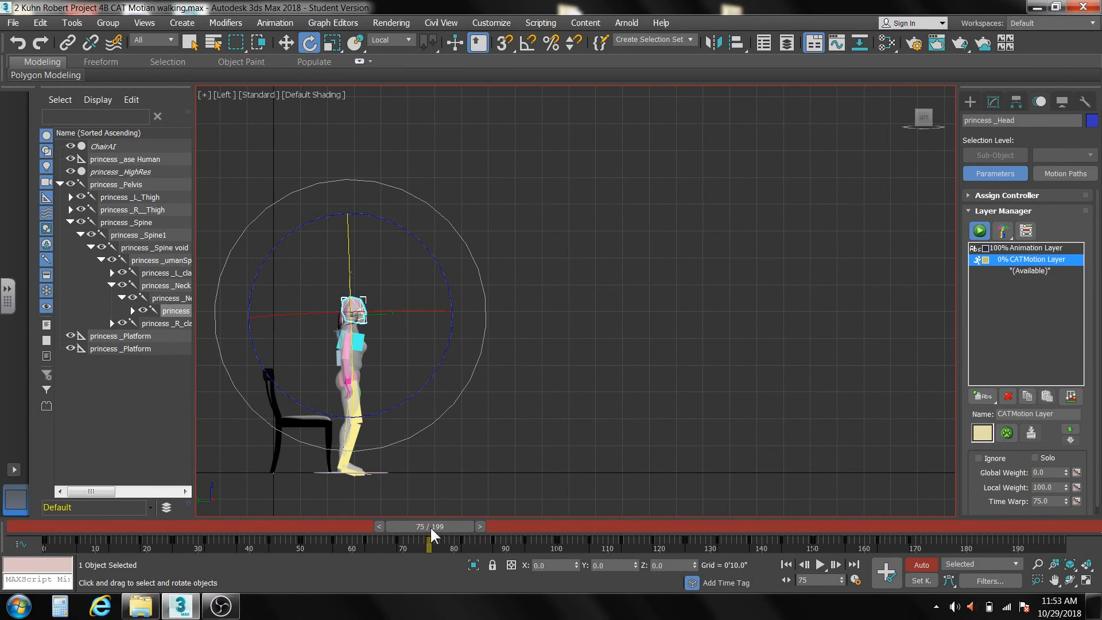
{"action": "left_click", "coordinate": [1065, 470]}
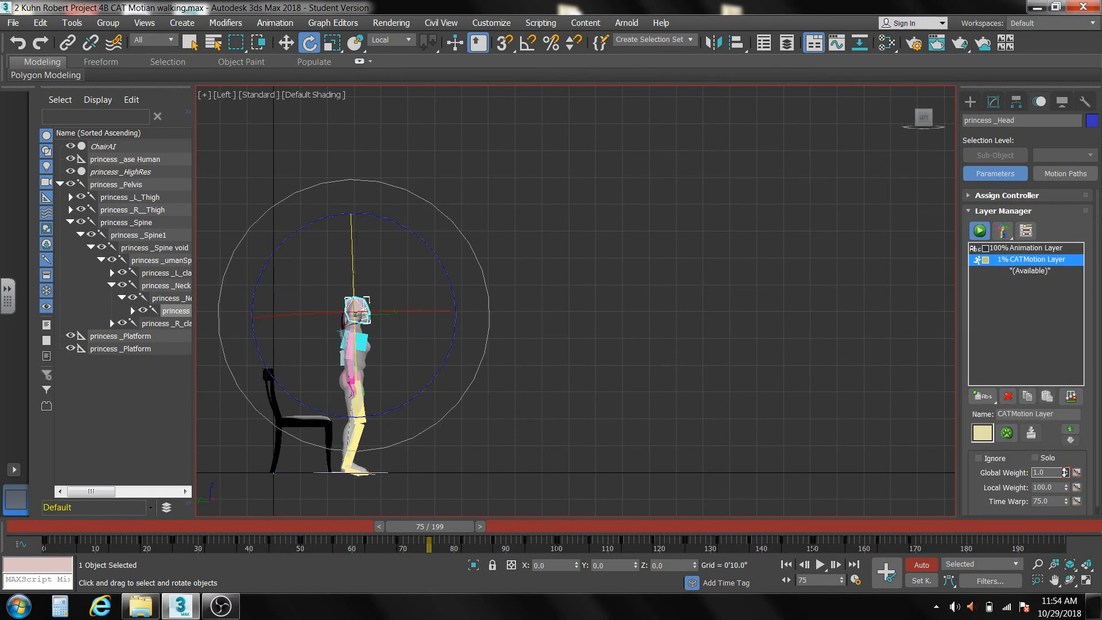
{"action": "left_click", "coordinate": [1065, 475]}
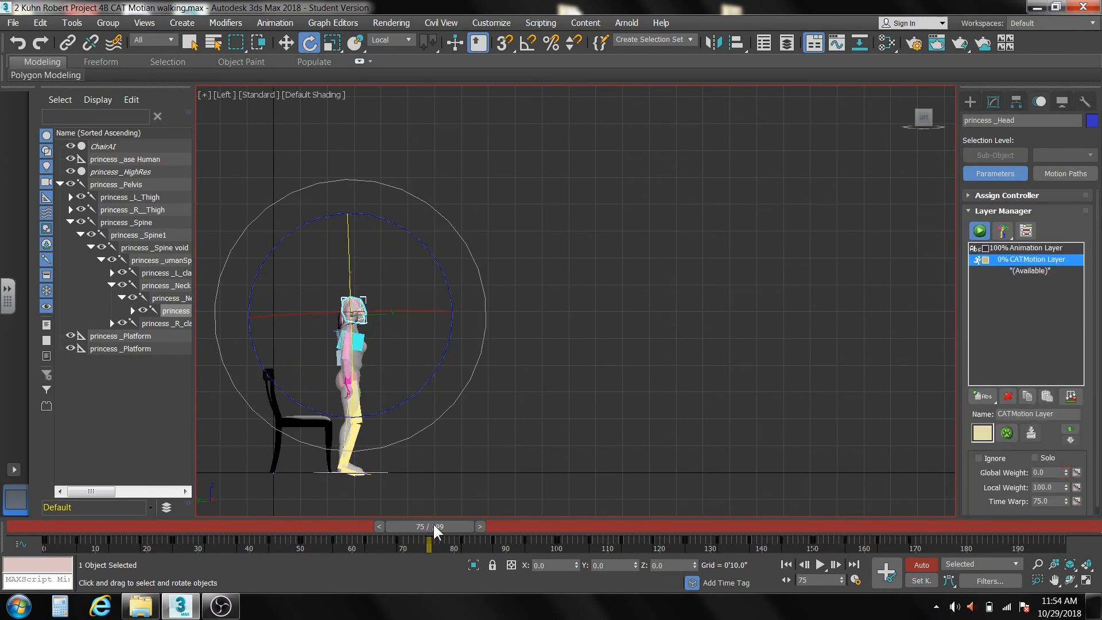
Set the CATMotion layer's Global Weight to 100 at frame 95 and scrub back to check the blend.
{"action": "left_click_drag", "start_coordinate": [436, 522], "coordinate": [514, 526]}
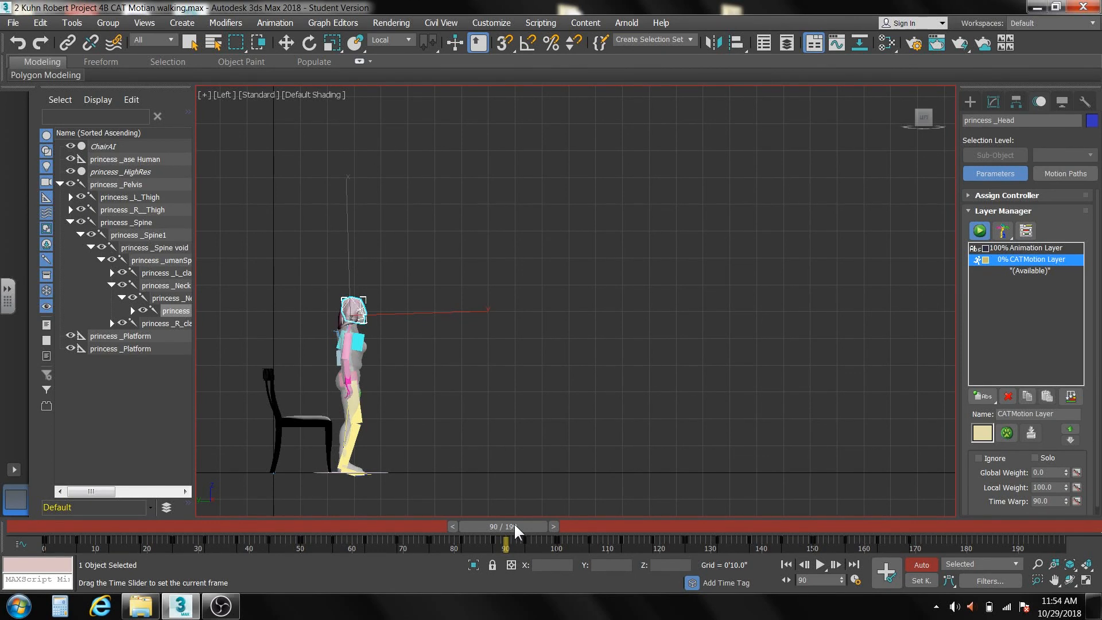
{"action": "left_click_drag", "start_coordinate": [515, 525], "coordinate": [539, 528]}
{"action": "key", "text": "e"}
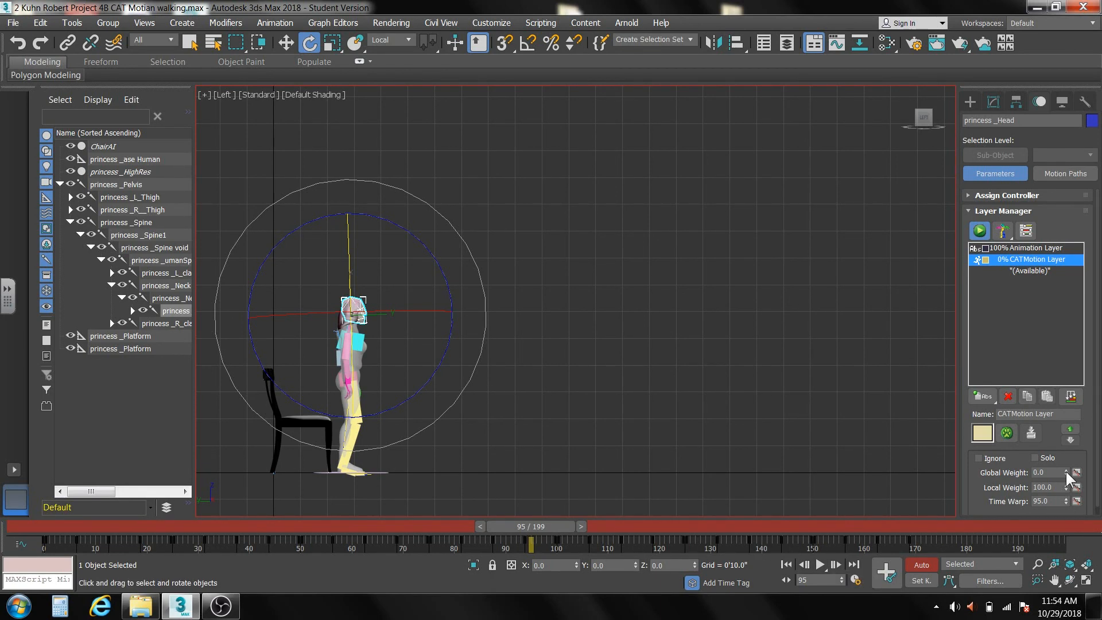
{"action": "left_click_drag", "start_coordinate": [1066, 471], "coordinate": [1069, 400]}
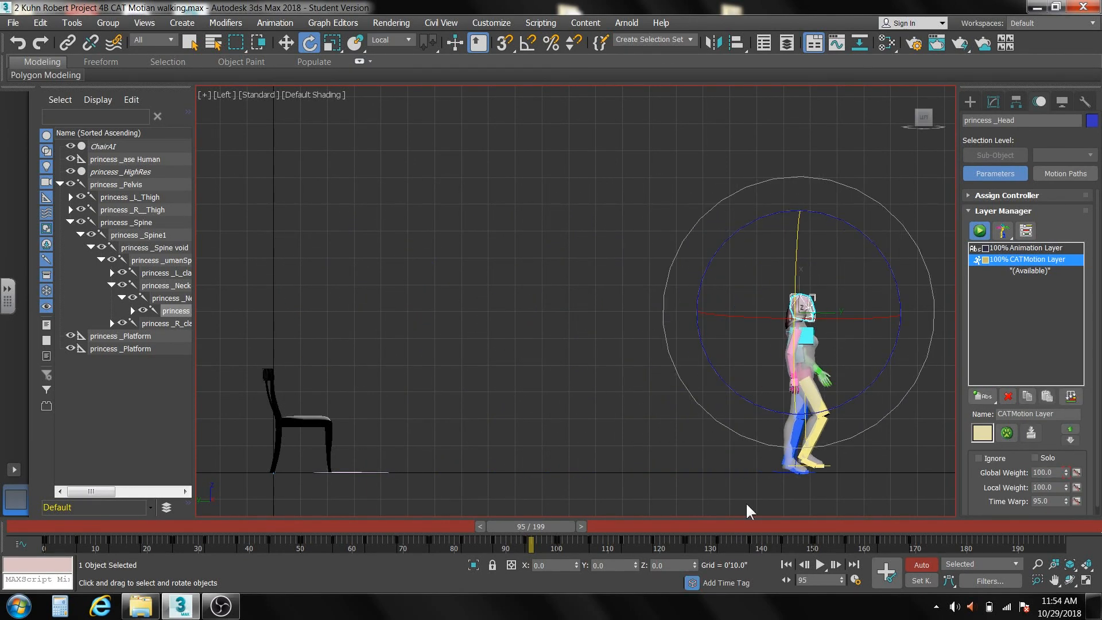
{"action": "left_click_drag", "start_coordinate": [546, 525], "coordinate": [412, 527]}
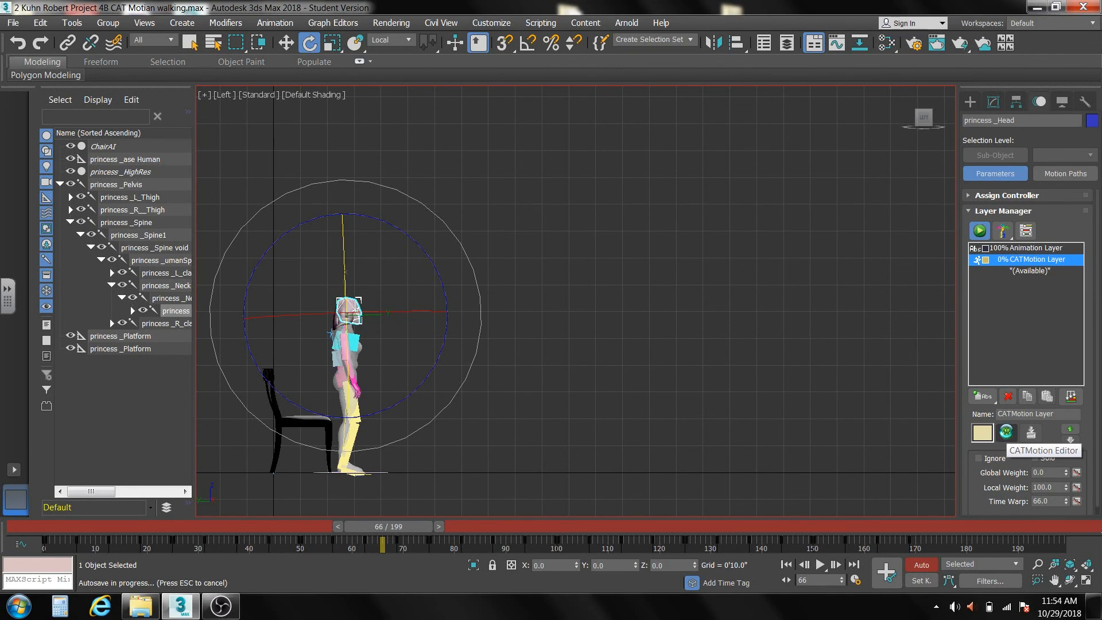
Reopen the CATMotion editor's Globals, set the CATMotion range Start to 75, and close the editor.
{"action": "left_click", "coordinate": [1006, 431]}
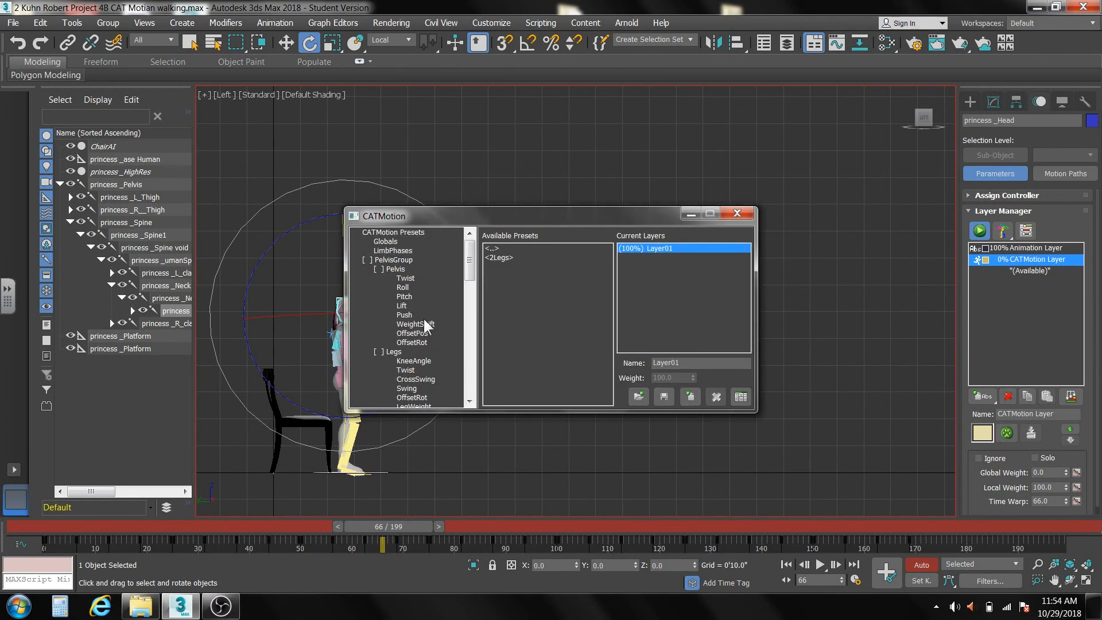
{"action": "left_click", "coordinate": [381, 241]}
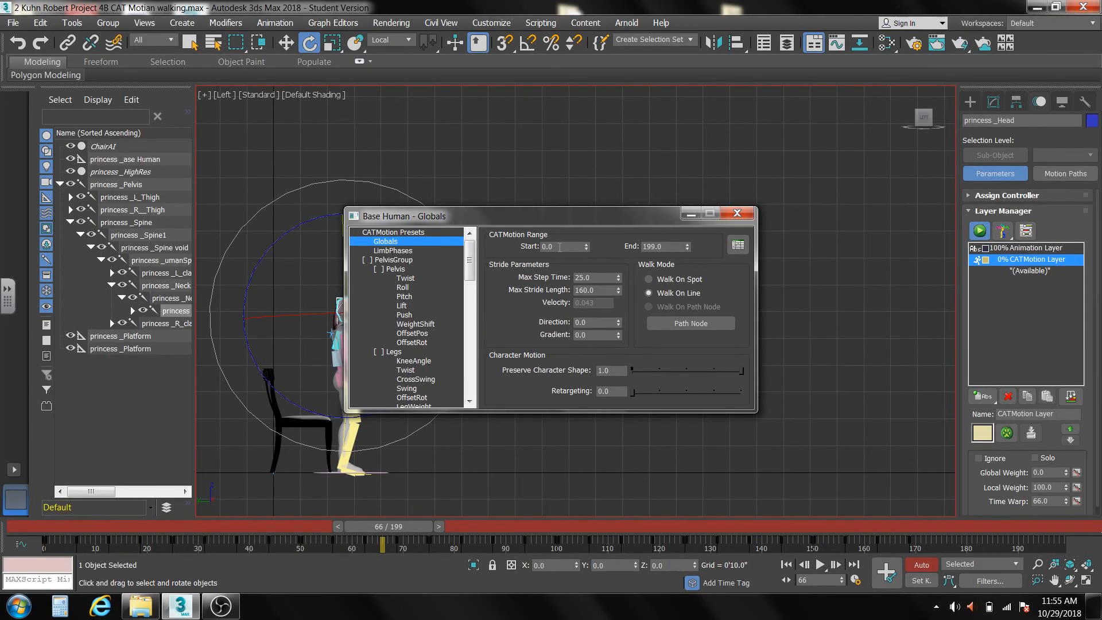
{"action": "left_click", "coordinate": [559, 246]}
{"action": "type", "text": "75"}
{"action": "key", "text": "Return"}
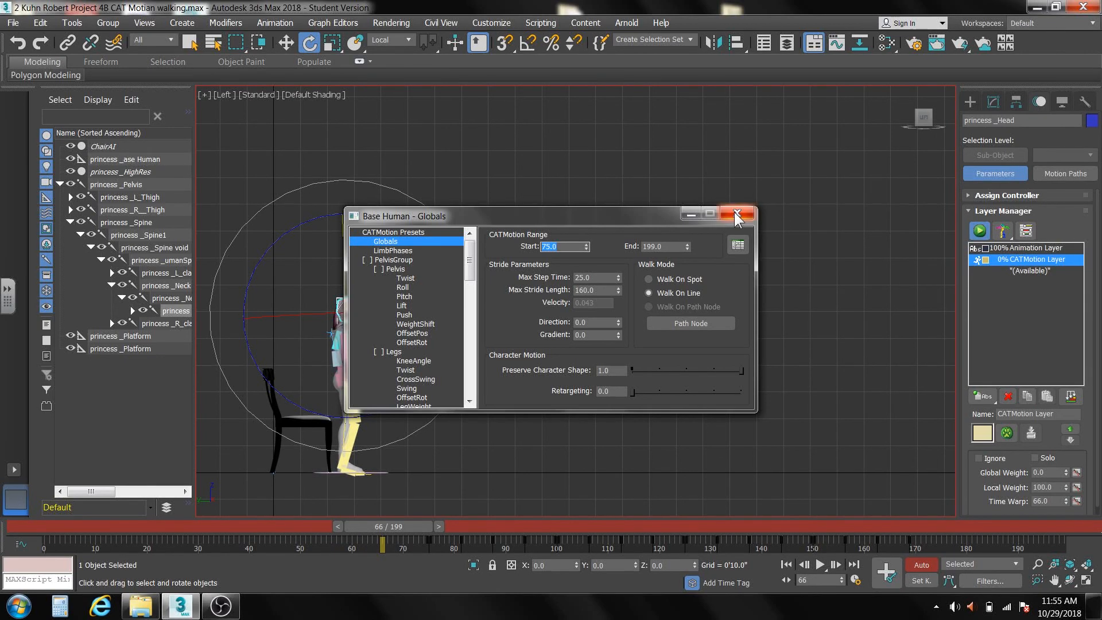
{"action": "left_click", "coordinate": [736, 213]}
Scrub from the seated pose through frames 47, 75 and 90 in a close view to check the feet and legs.
{"action": "left_click_drag", "start_coordinate": [404, 527], "coordinate": [120, 523]}
{"action": "left_click_drag", "start_coordinate": [254, 516], "coordinate": [313, 538]}
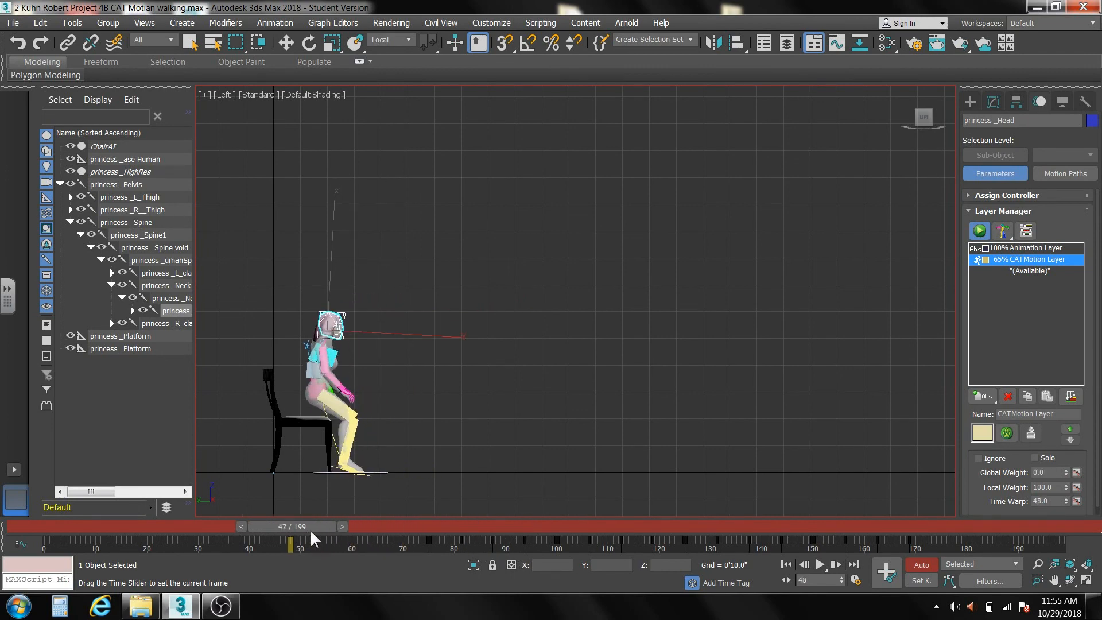
{"action": "key", "text": "e"}
{"action": "scroll", "coordinate": [355, 478], "scroll_direction": "up", "scroll_amount": 8}
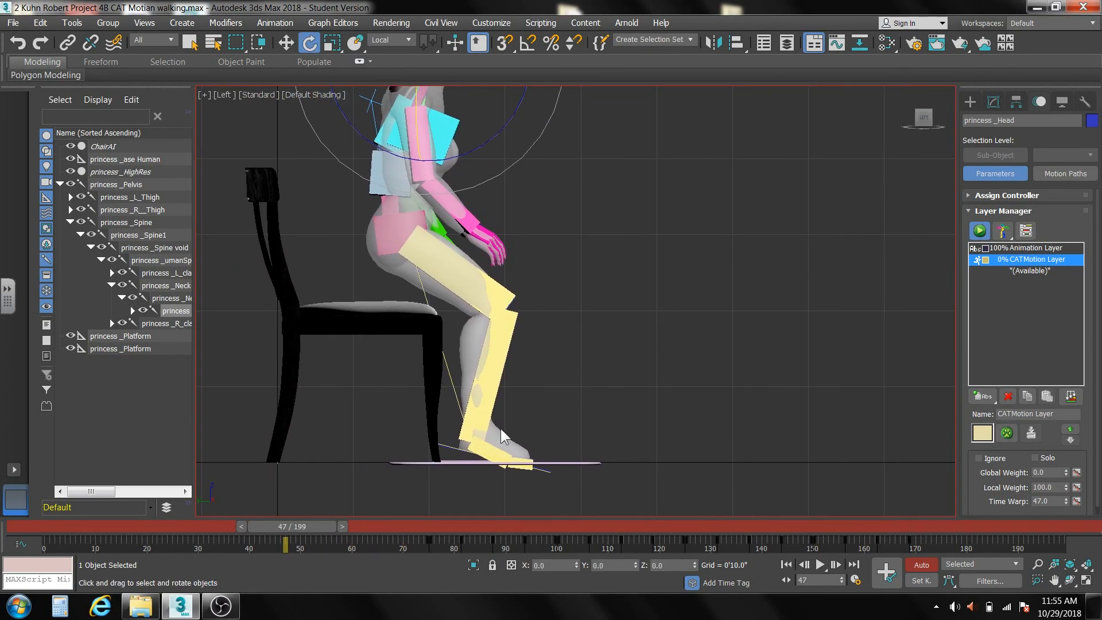
{"action": "left_click_drag", "start_coordinate": [315, 525], "coordinate": [457, 546]}
{"action": "key", "text": "e"}
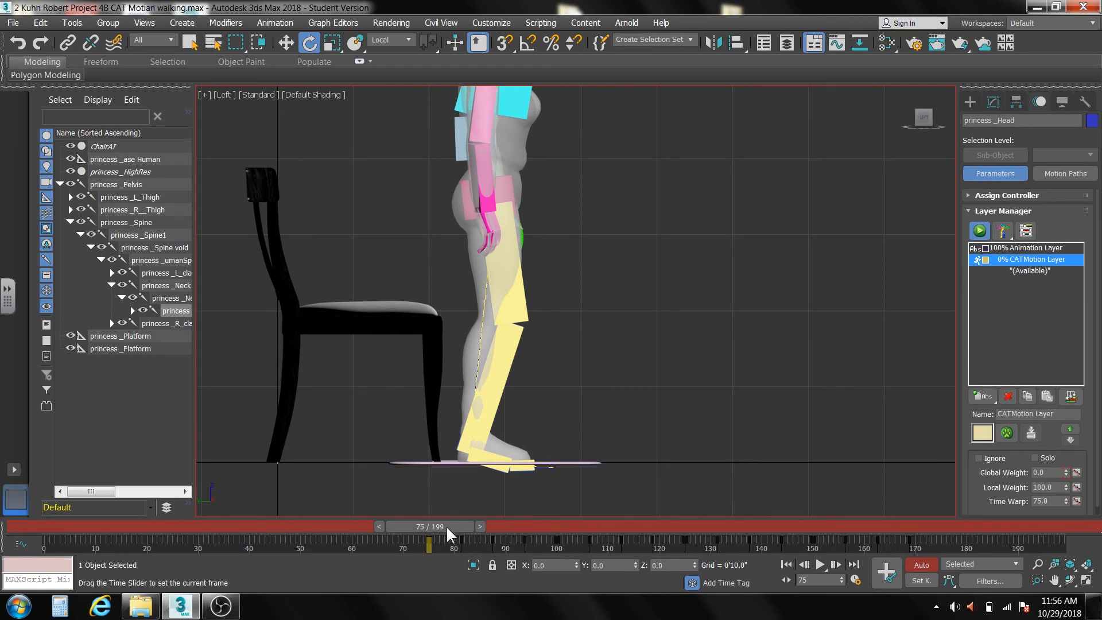
{"action": "left_click_drag", "start_coordinate": [445, 525], "coordinate": [526, 522]}
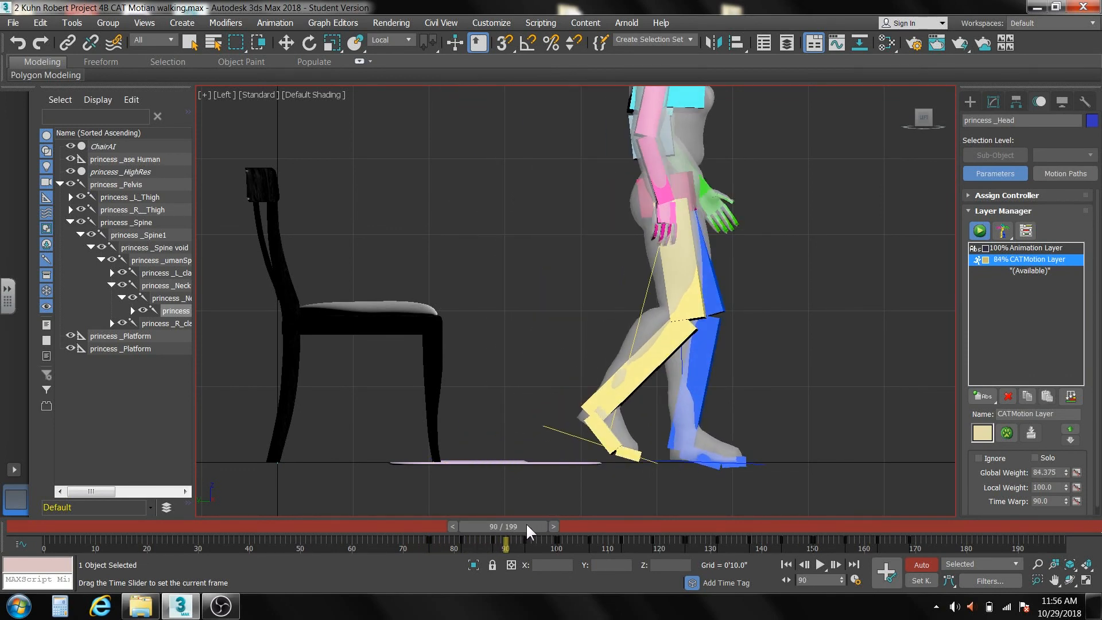
{"action": "key", "text": "e"}
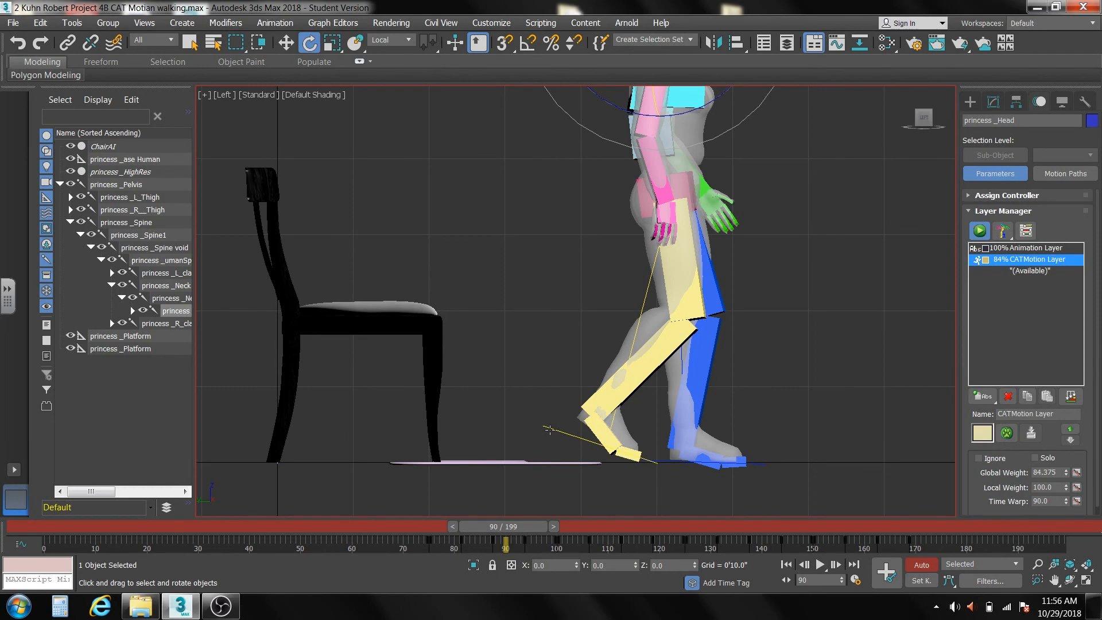
Select the yellow leg's foot platform and set its CATMotion layer Local Weight to 0 at frame 75.
{"action": "left_click", "coordinate": [549, 429]}
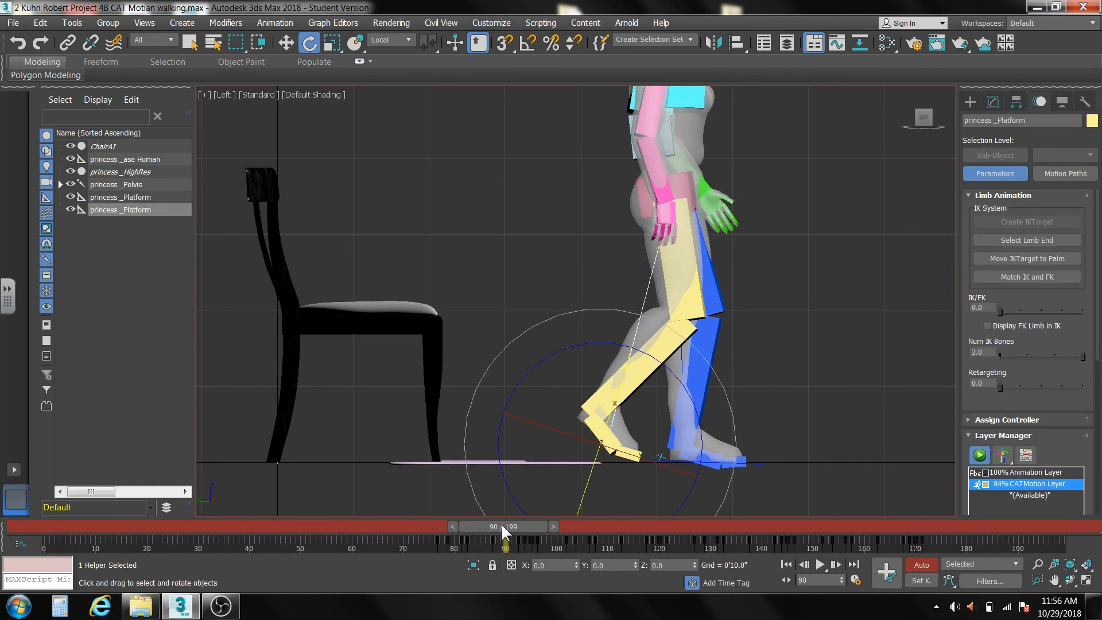
{"action": "left_click", "coordinate": [969, 196]}
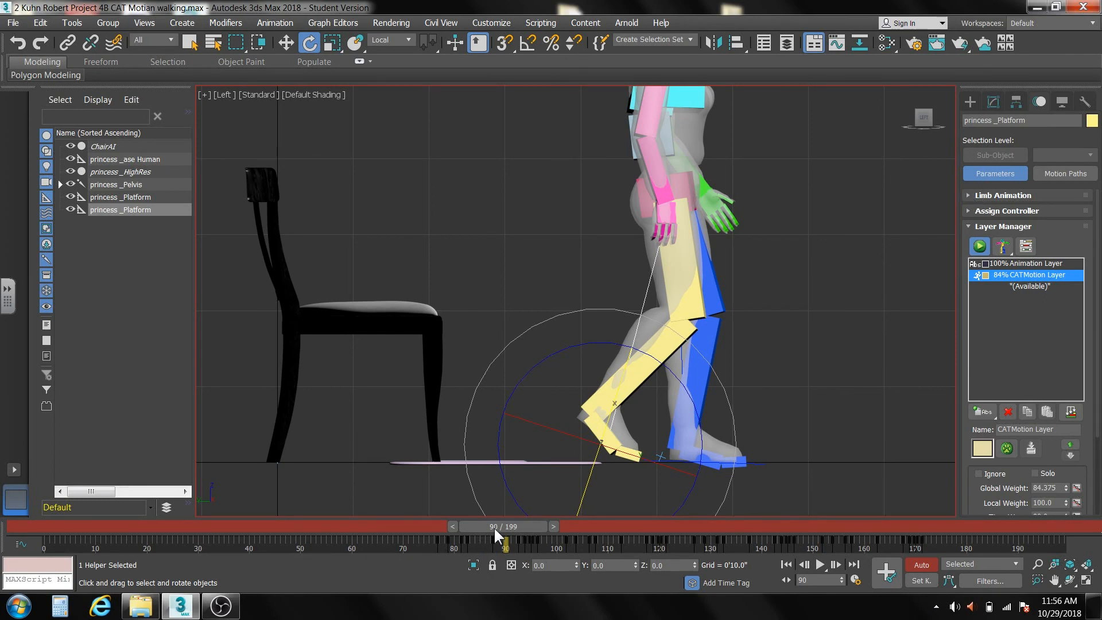
{"action": "left_click_drag", "start_coordinate": [495, 531], "coordinate": [429, 544]}
{"action": "key", "text": "e"}
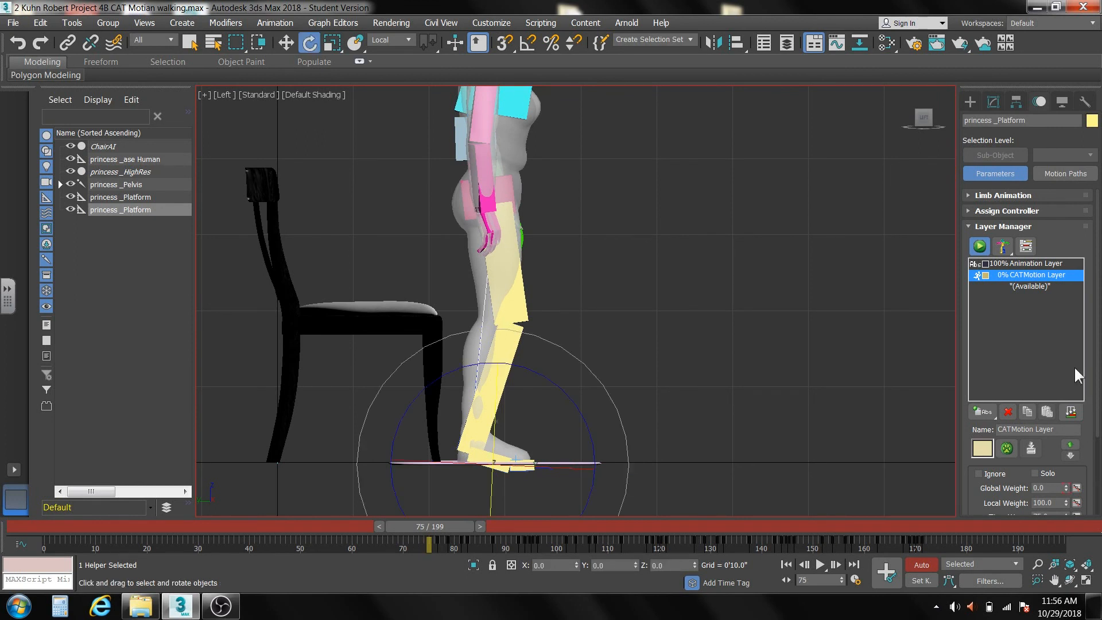
{"action": "left_click_drag", "start_coordinate": [1095, 380], "coordinate": [1099, 425]}
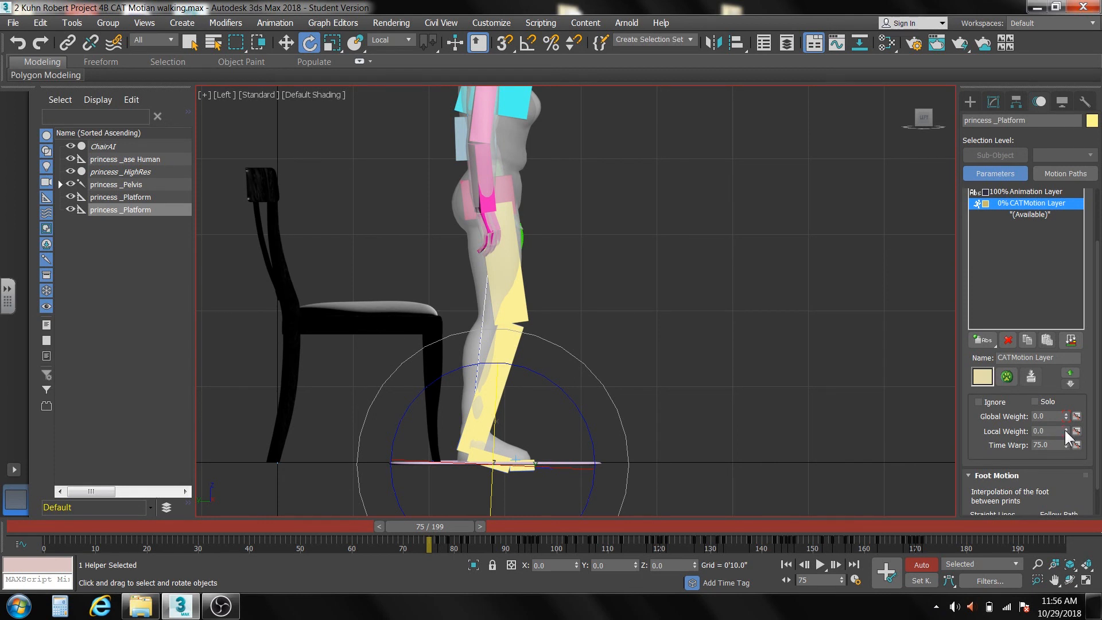
Set the yellow leg's foot platform Local Weight to 0 at frame 0 on the CATMotion layer.
{"action": "left_click_drag", "start_coordinate": [455, 528], "coordinate": [85, 512]}
{"action": "key", "text": "e"}
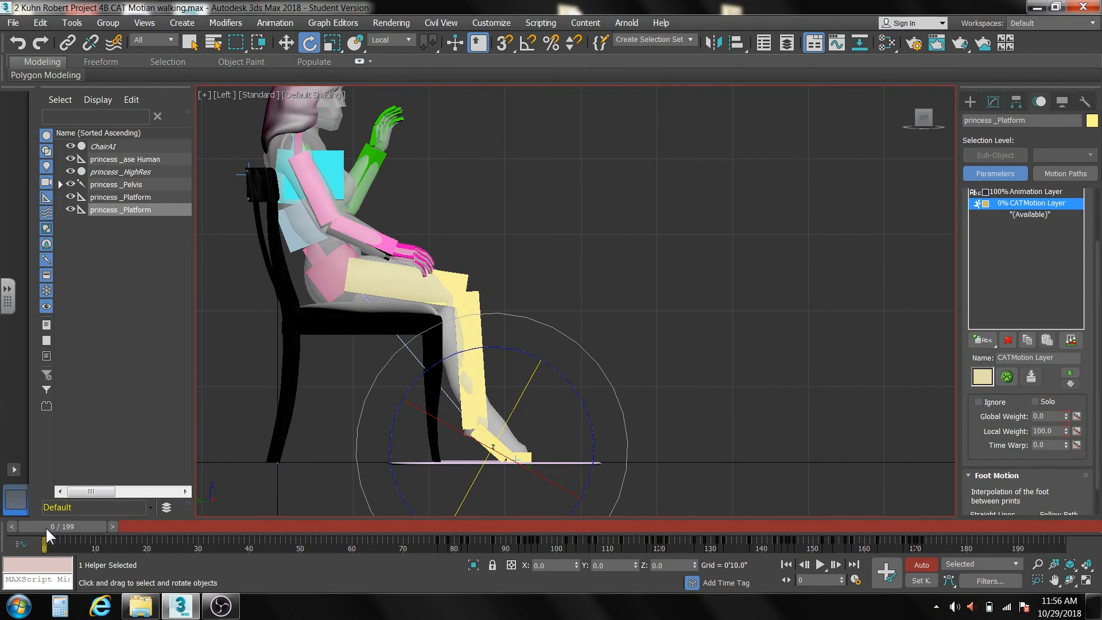
{"action": "right_click", "coordinate": [1065, 431]}
Go to frame 90 and set the yellow leg's foot platform Local Weight to 73 on the CATMotion layer.
{"action": "left_click_drag", "start_coordinate": [83, 524], "coordinate": [458, 569]}
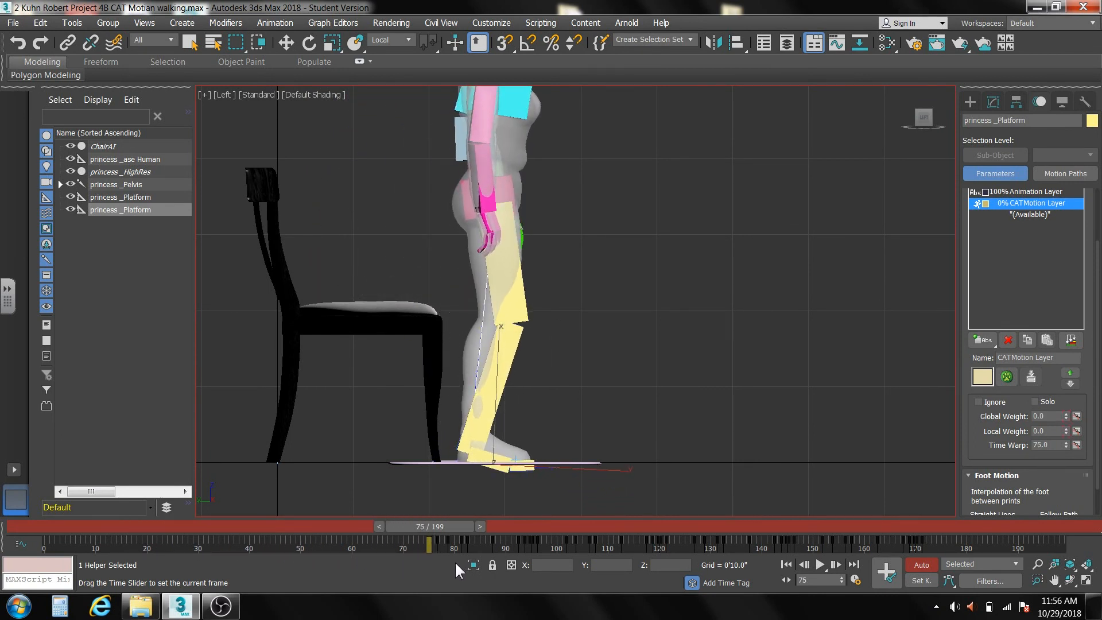
{"action": "key", "text": "e"}
{"action": "left_click_drag", "start_coordinate": [437, 533], "coordinate": [518, 551]}
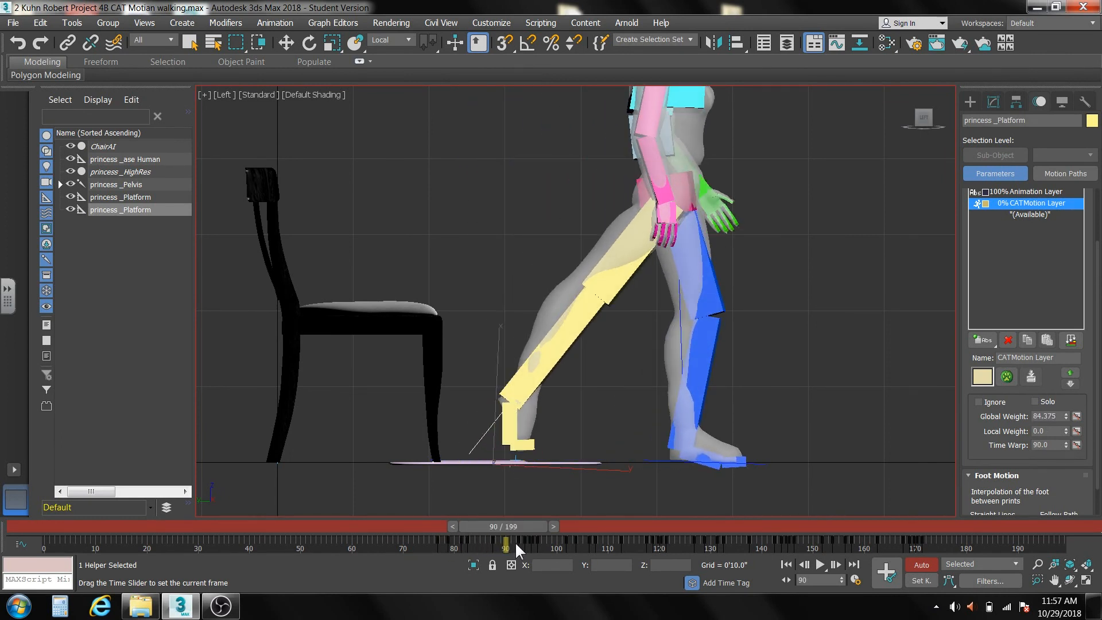
{"action": "key", "text": "e"}
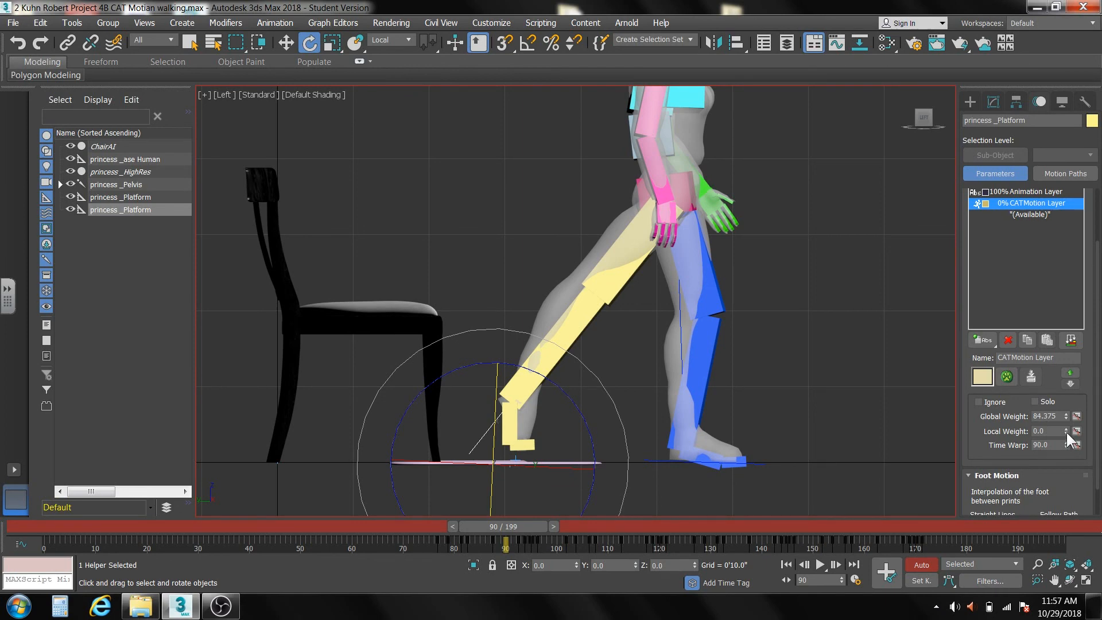
{"action": "left_click_drag", "start_coordinate": [1066, 434], "coordinate": [1070, 386]}
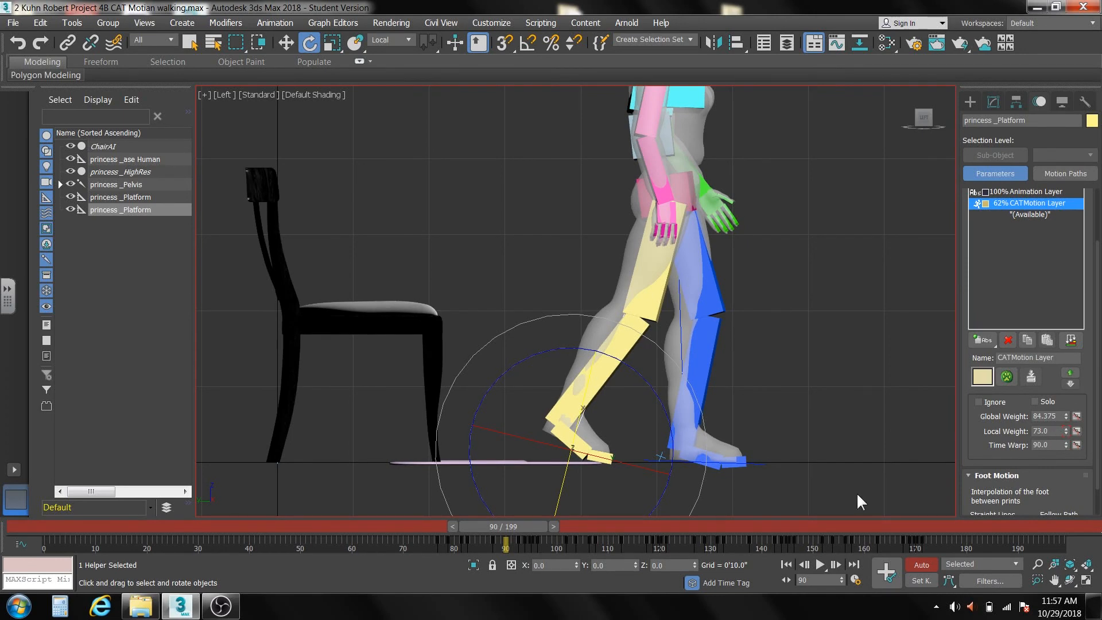
Lower the yellow leg's foot platform Local Weight to about 12 at frame 85 on the CATMotion layer.
{"action": "left_click_drag", "start_coordinate": [539, 526], "coordinate": [515, 548]}
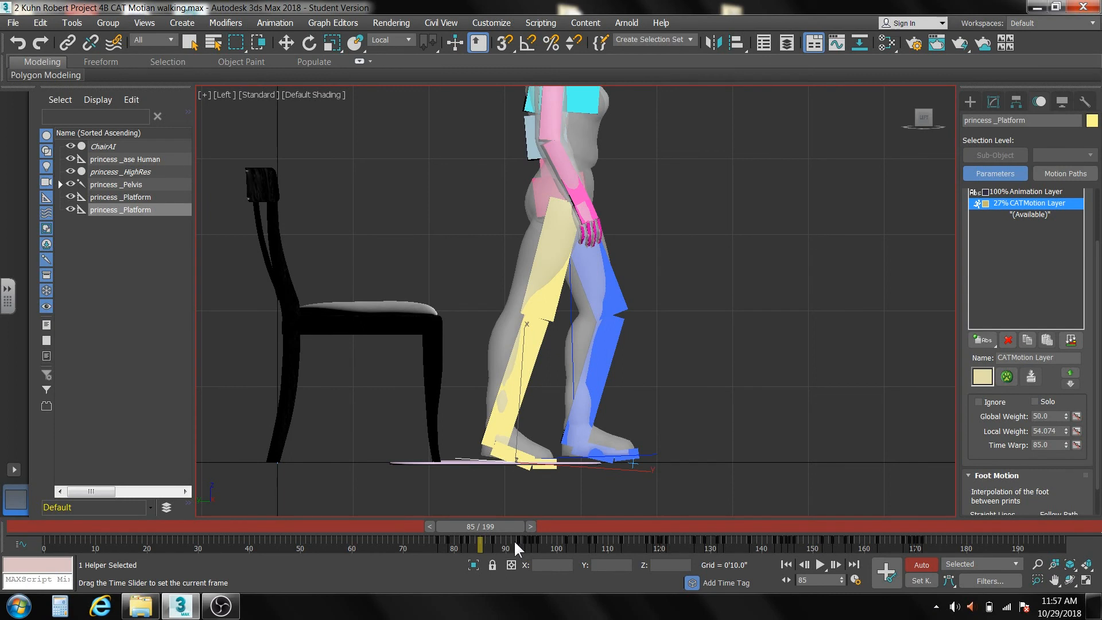
{"action": "key", "text": "e"}
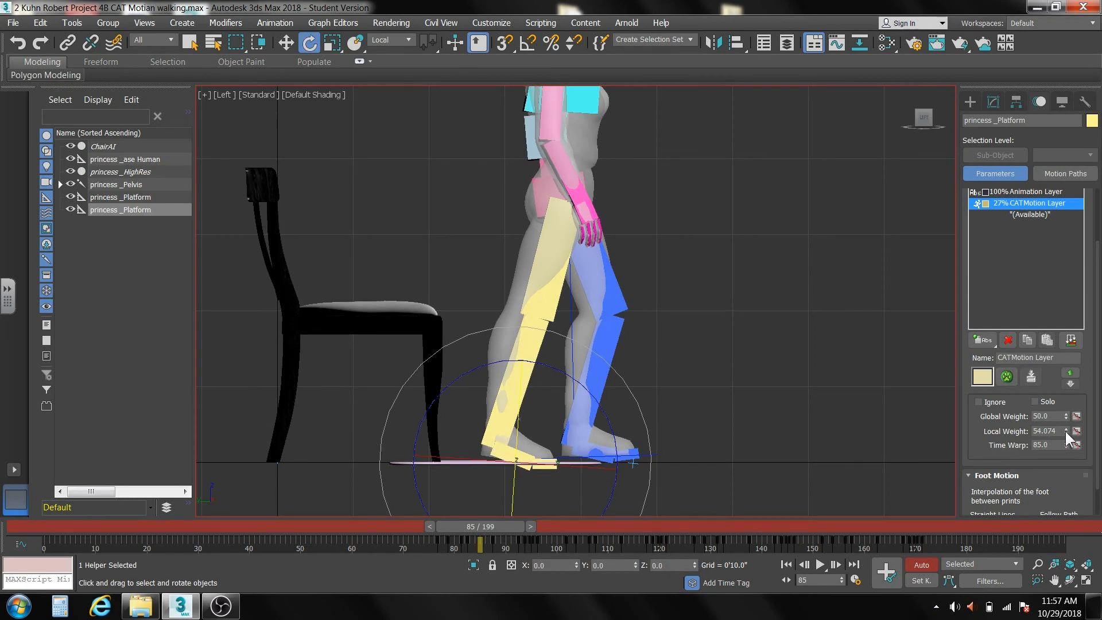
{"action": "left_click_drag", "start_coordinate": [1065, 432], "coordinate": [1079, 455]}
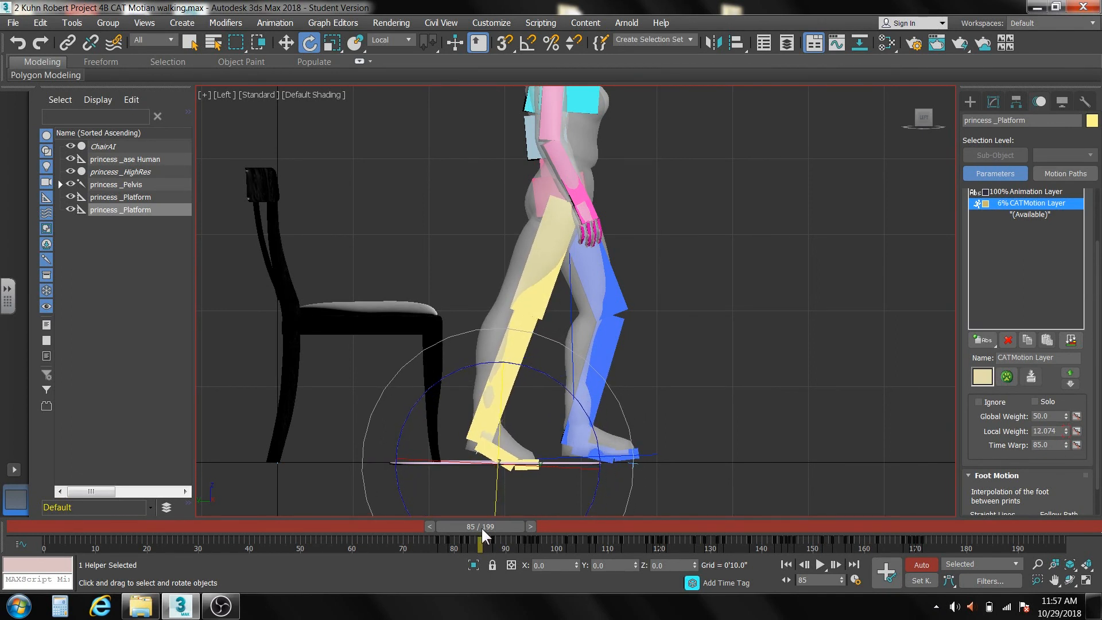
Raise the yellow leg's foot platform Local Weight to 100 at frame 90 on the CATMotion layer.
{"action": "left_click_drag", "start_coordinate": [481, 526], "coordinate": [510, 542]}
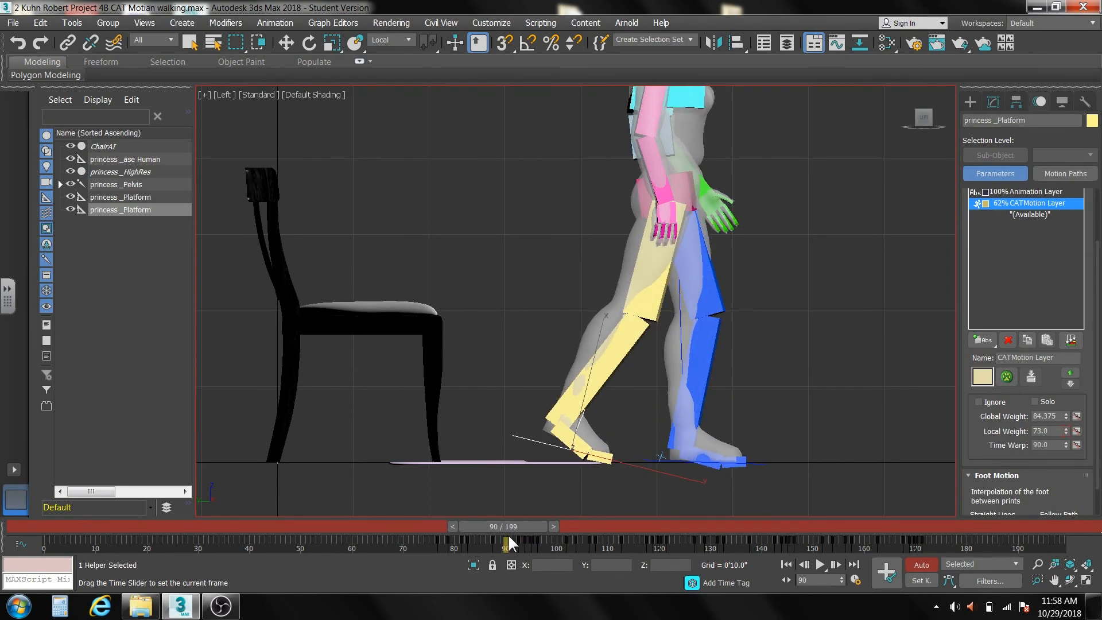
{"action": "key", "text": "e"}
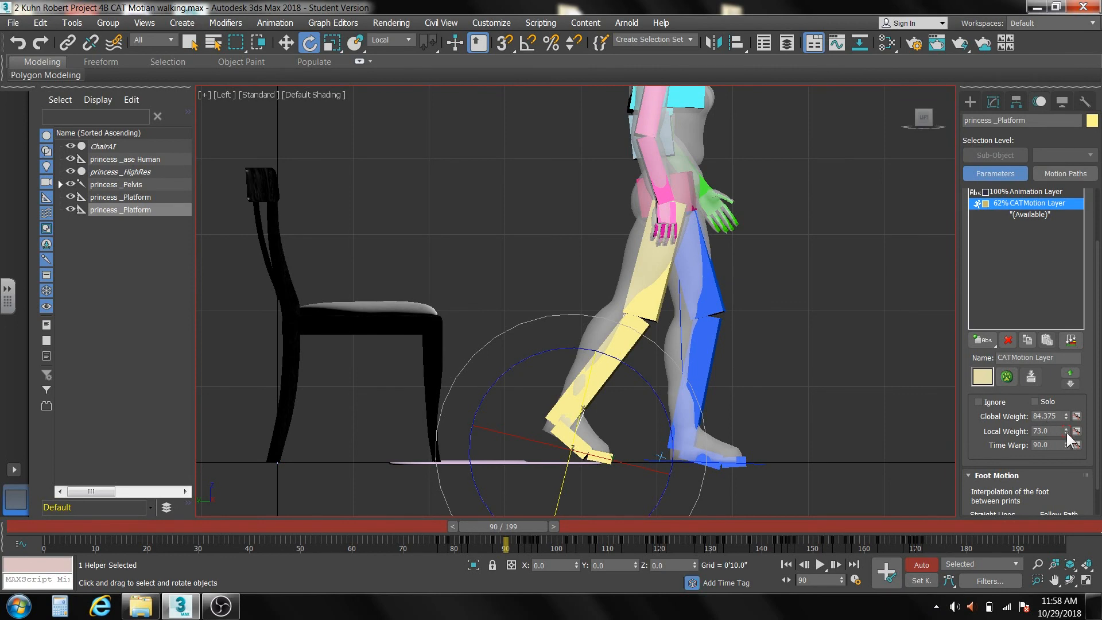
{"action": "left_click_drag", "start_coordinate": [1066, 431], "coordinate": [1074, 391]}
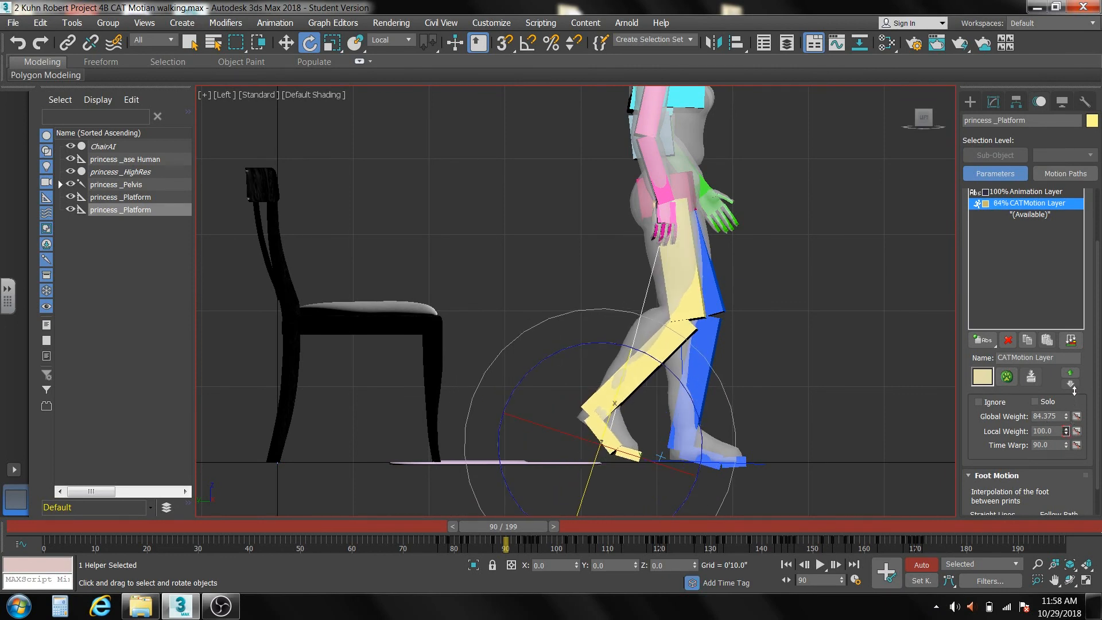
Reduce the yellow leg's foot platform Local Weight to about 25.6 at frame 87 on the CATMotion layer.
{"action": "mouse_move", "coordinate": [530, 531]}
{"action": "left_mouse_down"}
{"action": "mouse_move", "coordinate": [485, 533]}
{"action": "mouse_move", "coordinate": [595, 538]}
{"action": "mouse_move", "coordinate": [480, 540]}
{"action": "mouse_move", "coordinate": [524, 536]}
{"action": "mouse_move", "coordinate": [517, 542]}
{"action": "left_mouse_up"}
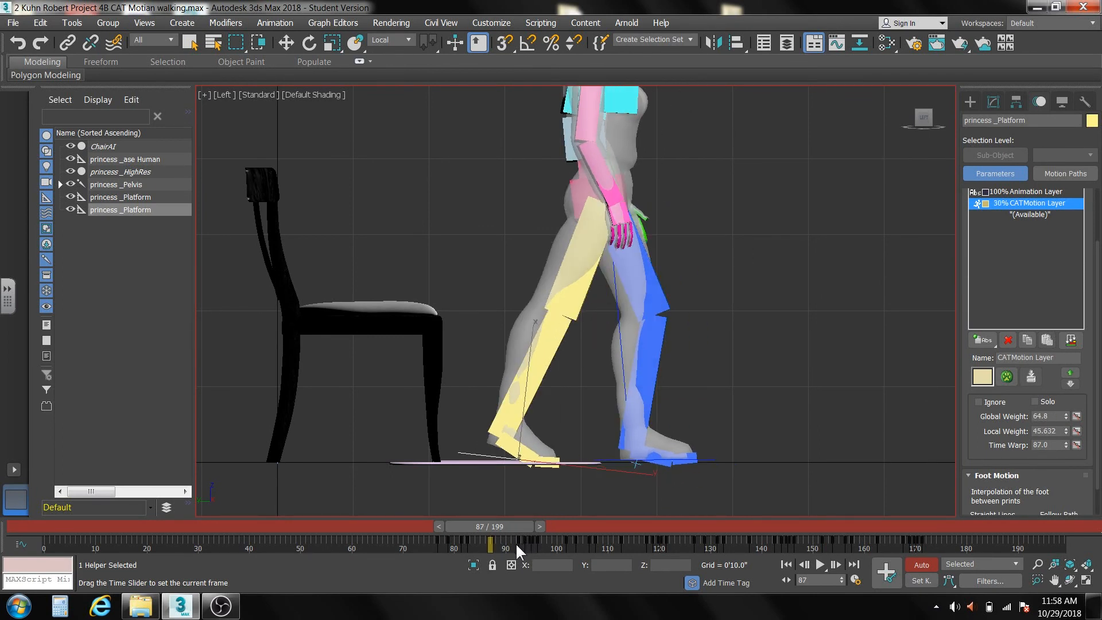
{"action": "key", "text": "e"}
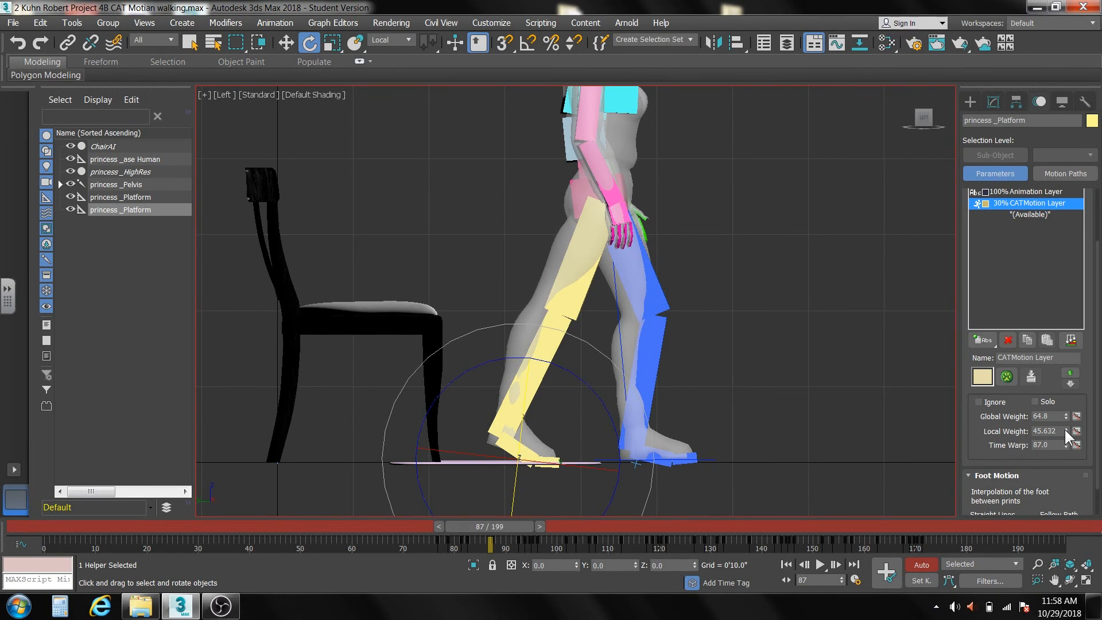
{"action": "left_click_drag", "start_coordinate": [1066, 431], "coordinate": [1065, 439]}
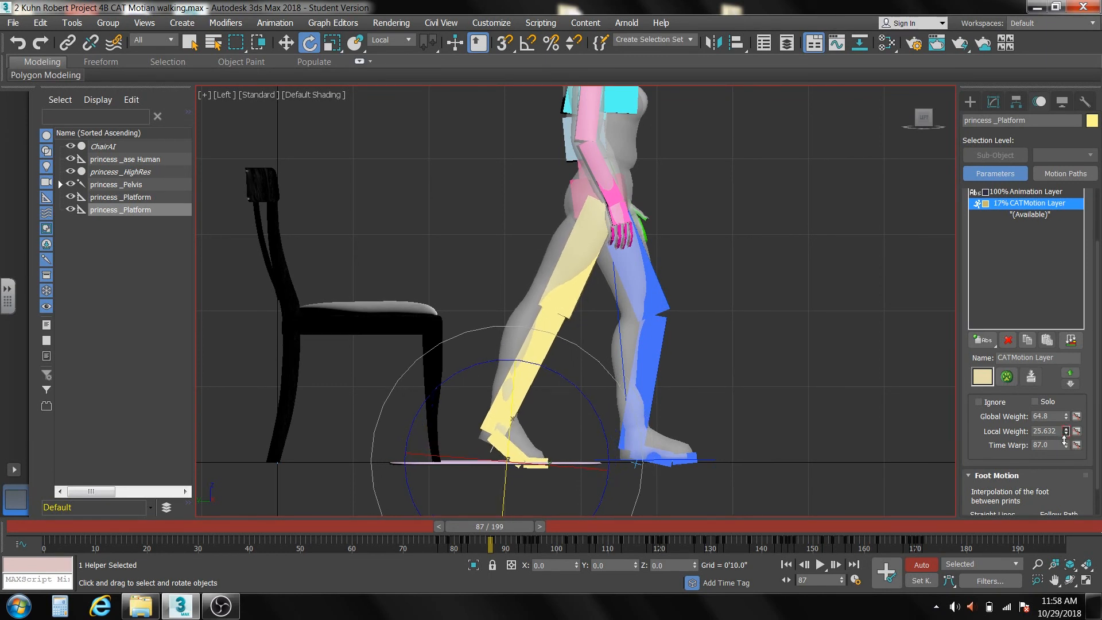
Scrub back through frame 76 to frame 60 and turn off Auto Key.
{"action": "left_click_drag", "start_coordinate": [489, 526], "coordinate": [447, 544]}
{"action": "key", "text": "e"}
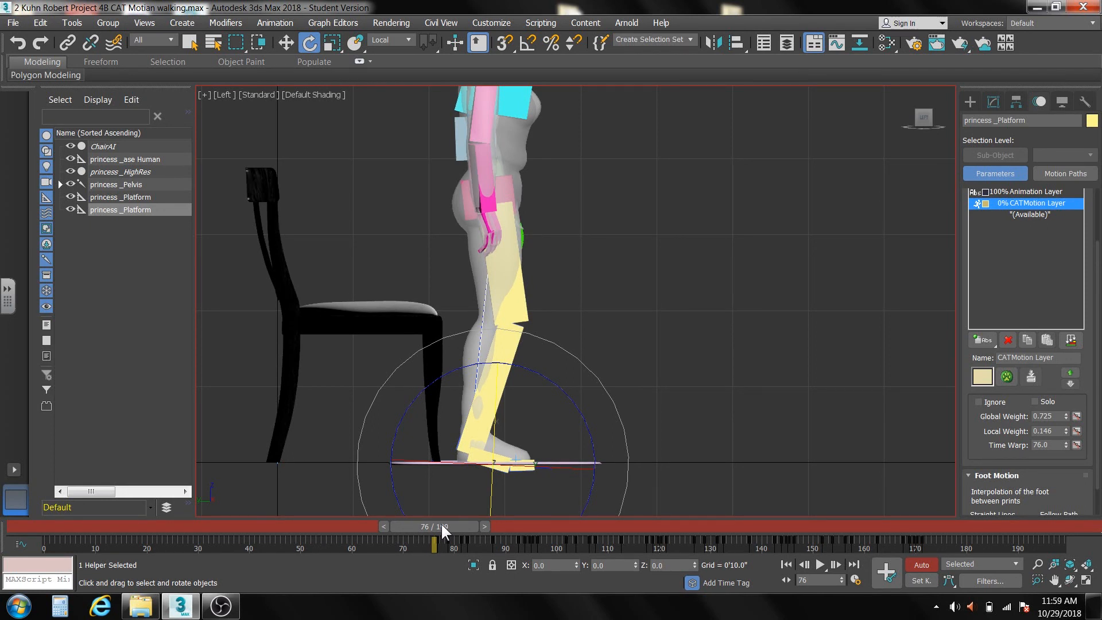
{"action": "left_click_drag", "start_coordinate": [442, 528], "coordinate": [366, 523]}
{"action": "key", "text": "e"}
{"action": "scroll", "coordinate": [635, 413], "scroll_direction": "down", "scroll_amount": 5}
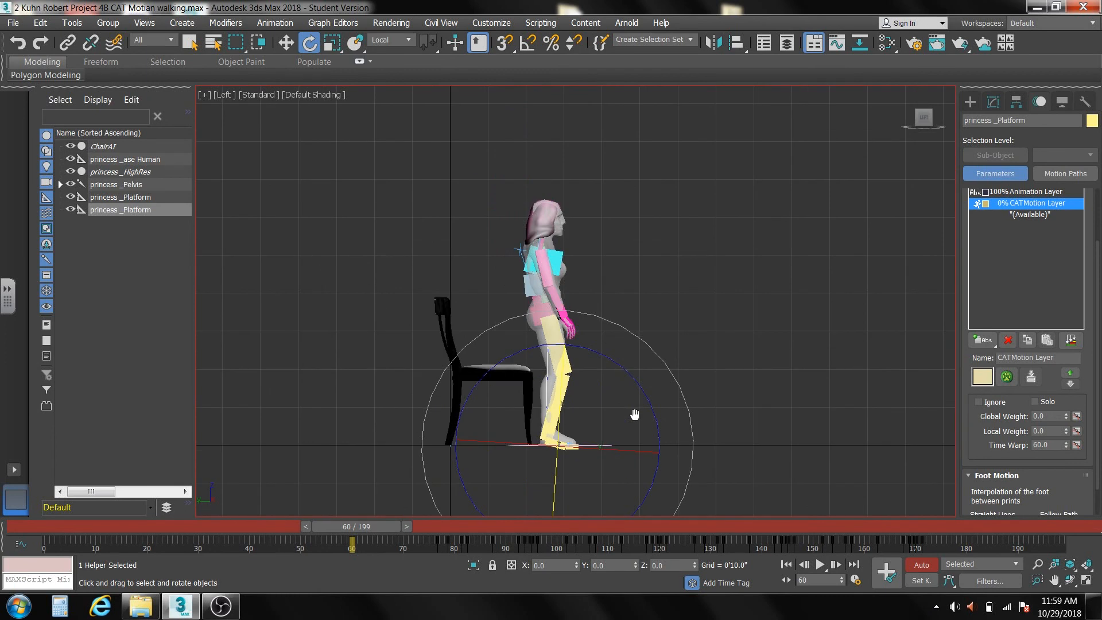
{"action": "left_click", "coordinate": [918, 566]}
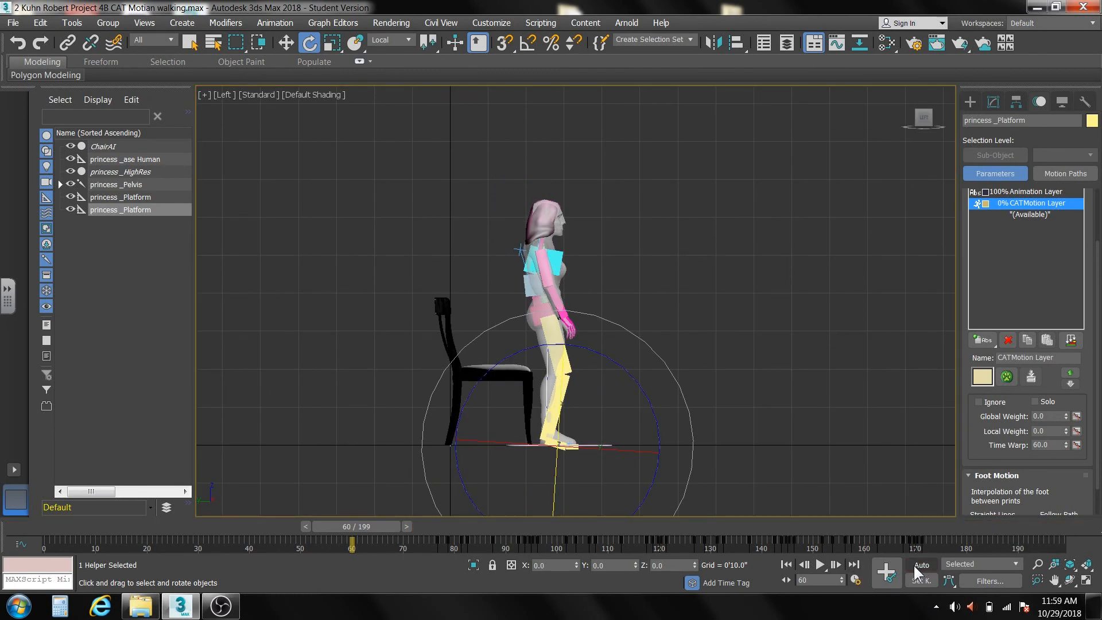
In an angled Perspective view, select princess _Pelvis with all its child nodes, expand the hierarchy, and hide the selected rig objects.
{"action": "key", "text": "p"}
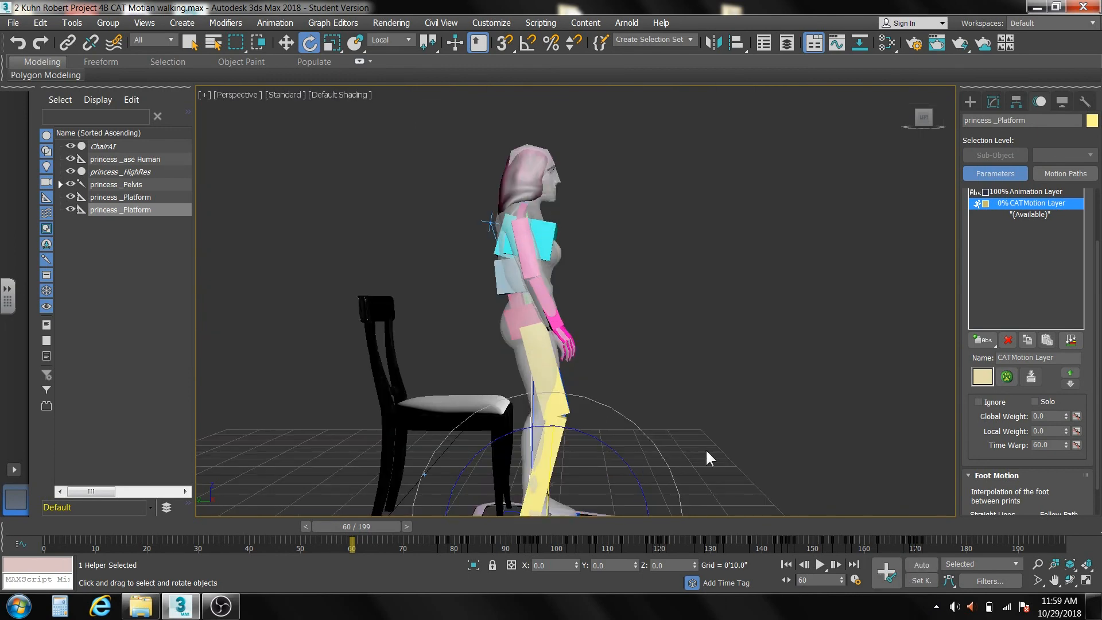
{"action": "left_click", "coordinate": [906, 94]}
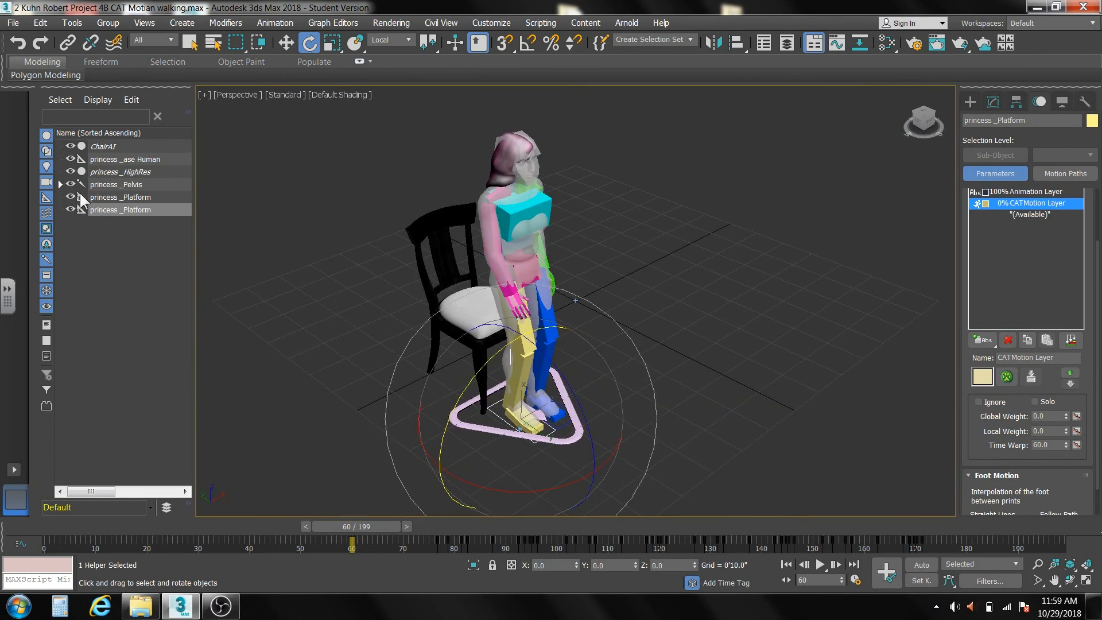
{"action": "left_click", "coordinate": [117, 185]}
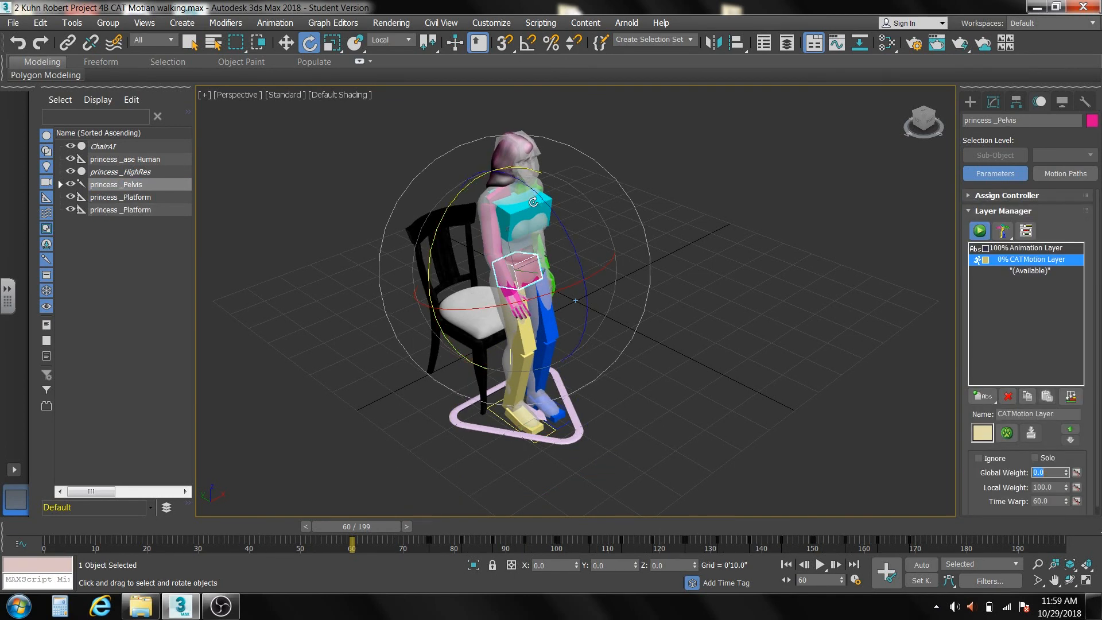
{"action": "right_click", "coordinate": [137, 182]}
{"action": "left_click", "coordinate": [174, 195]}
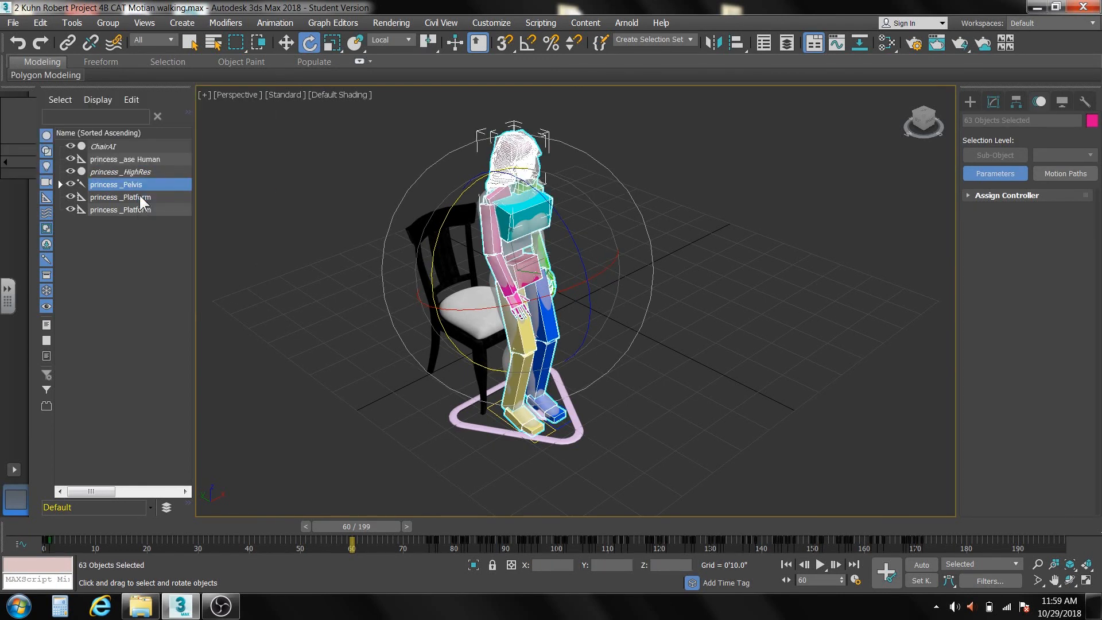
{"action": "right_click", "coordinate": [141, 184]}
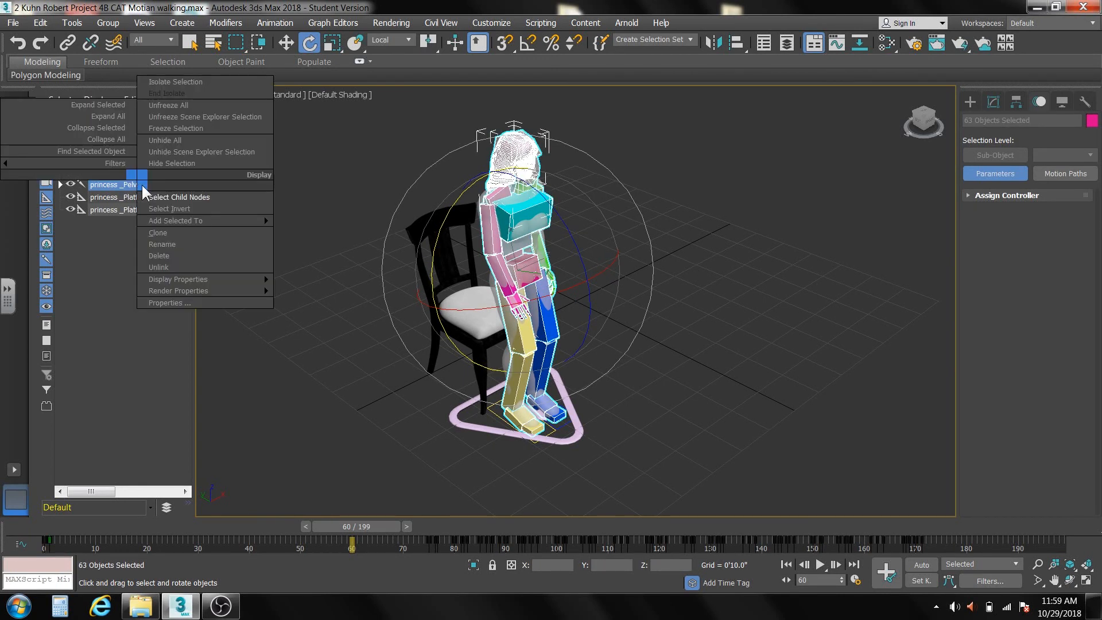
{"action": "left_click", "coordinate": [108, 104]}
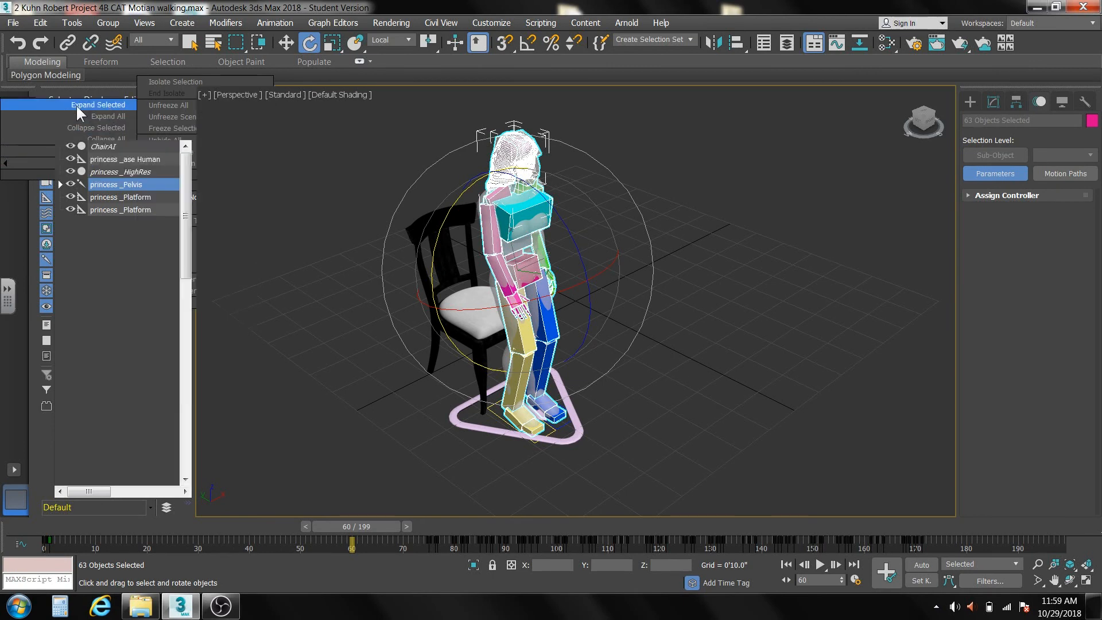
{"action": "left_click", "coordinate": [70, 185]}
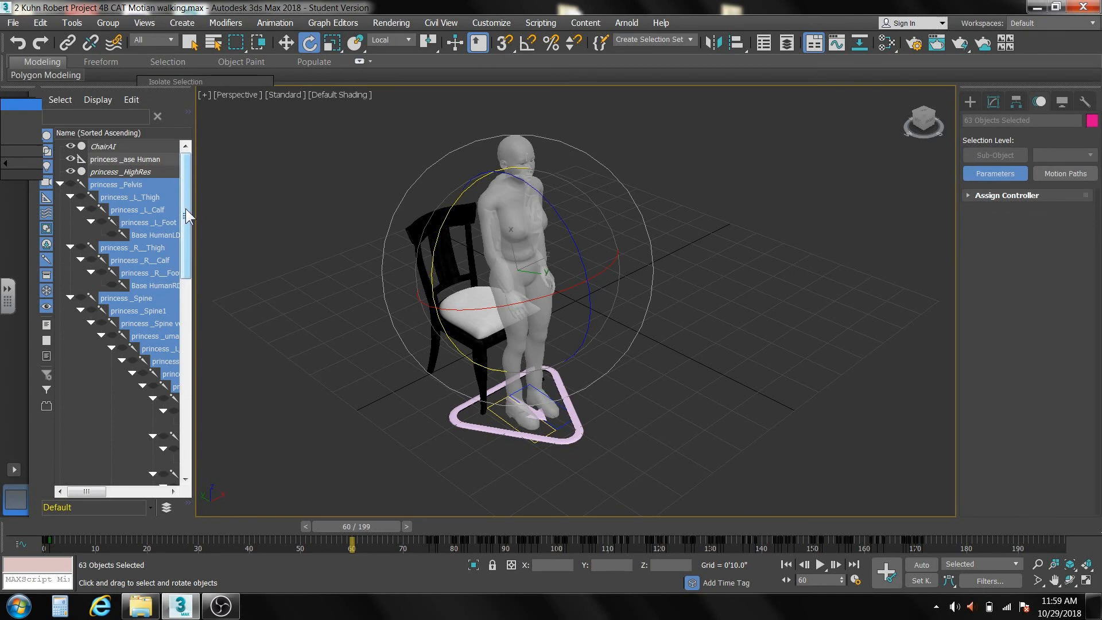
Unhide the head's child objects from princess _L_eye through princess _wig, including the eyes and teeth.
{"action": "left_click_drag", "start_coordinate": [190, 208], "coordinate": [183, 327]}
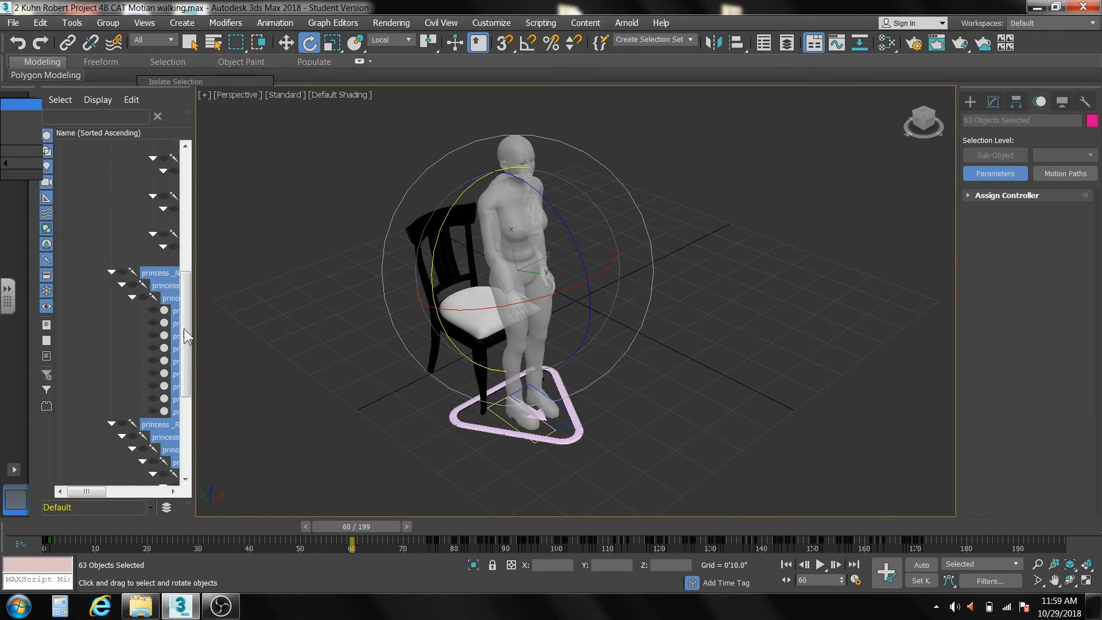
{"action": "left_click", "coordinate": [127, 333]}
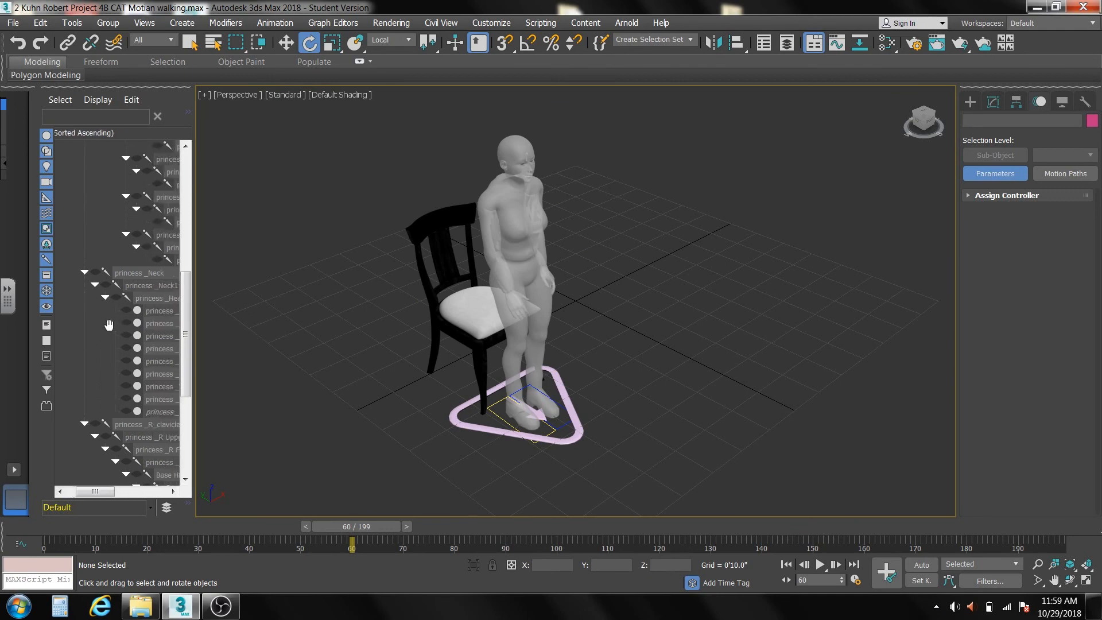
{"action": "left_click", "coordinate": [143, 310]}
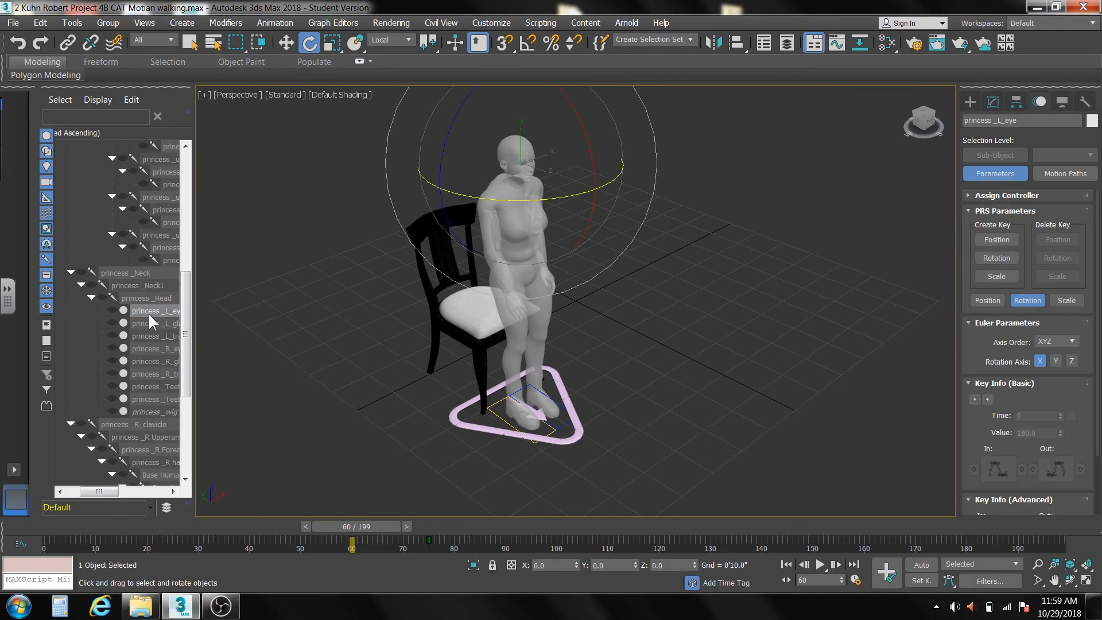
{"action": "left_click", "coordinate": [150, 412], "text": "shift"}
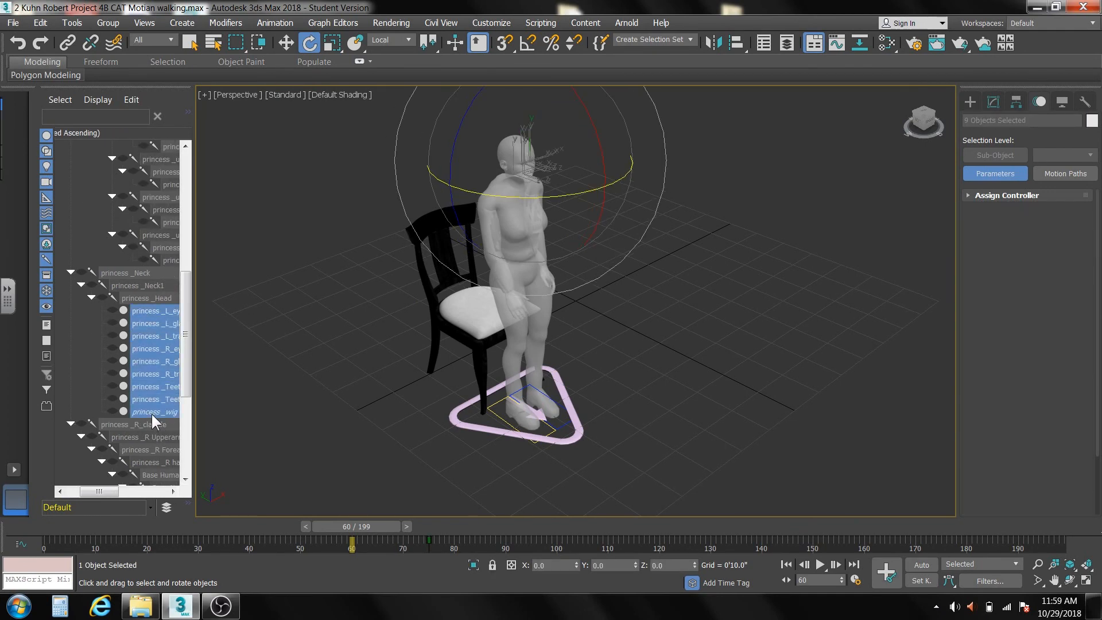
{"action": "left_click", "coordinate": [113, 310]}
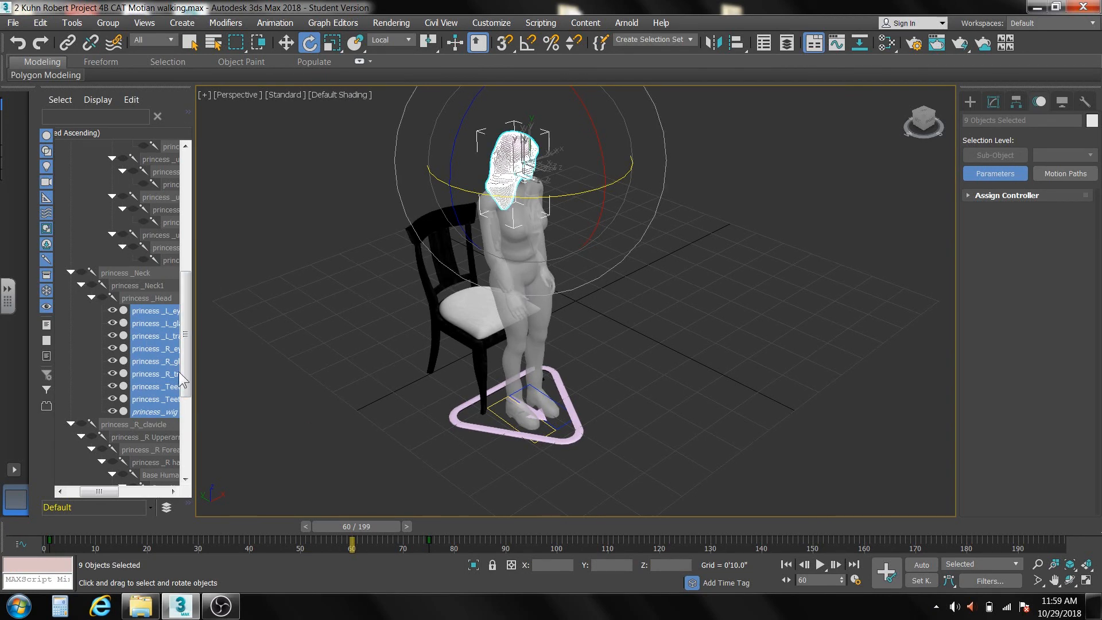
Turn off the see-through display of the princess _HighRes mesh and deselect it.
{"action": "scroll", "coordinate": [181, 363], "scroll_direction": "up", "scroll_amount": 1}
{"action": "left_click_drag", "start_coordinate": [181, 363], "coordinate": [183, 214]}
{"action": "left_click", "coordinate": [101, 171]}
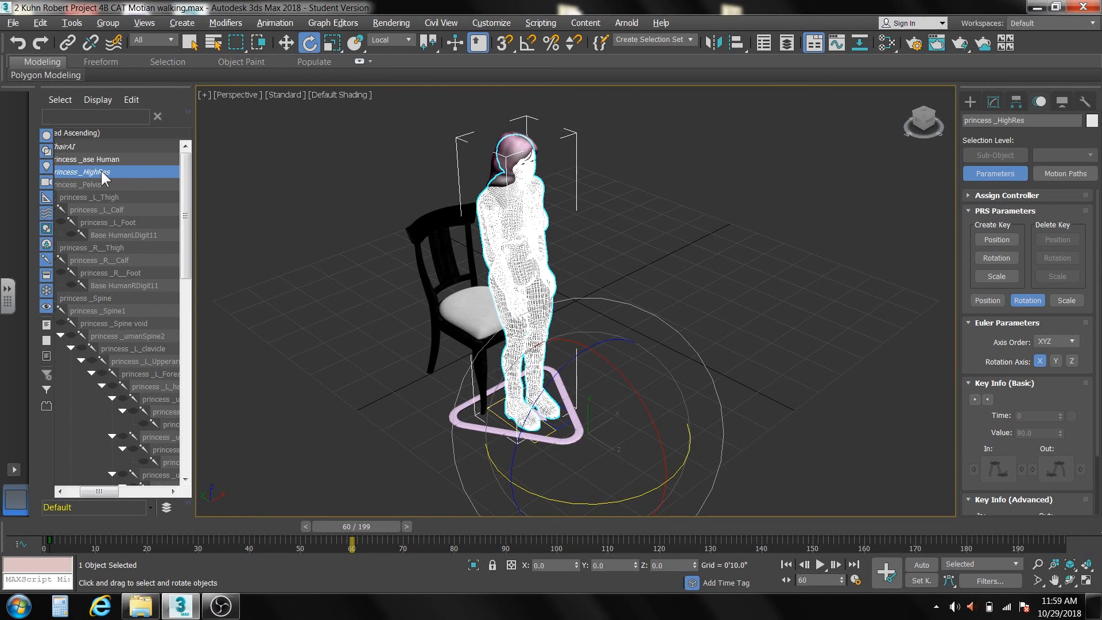
{"action": "left_click", "coordinate": [327, 218]}
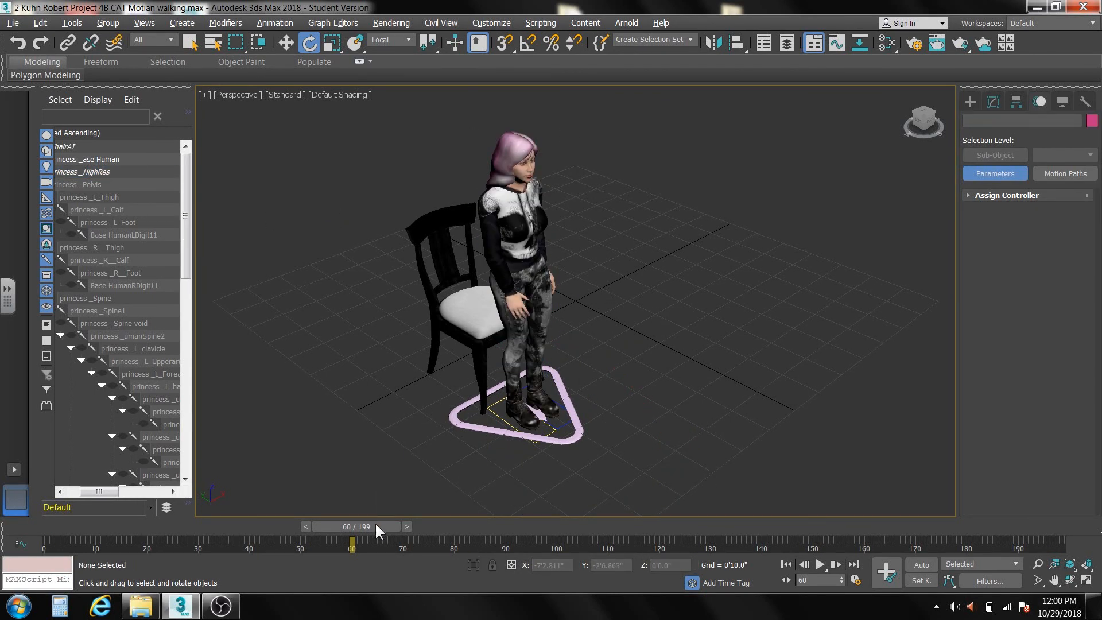
Play the animation from frame 0 to review the sit-to-walk blend, stop it, and check the Time Configuration settings without changing them.
{"action": "left_click", "coordinate": [787, 564]}
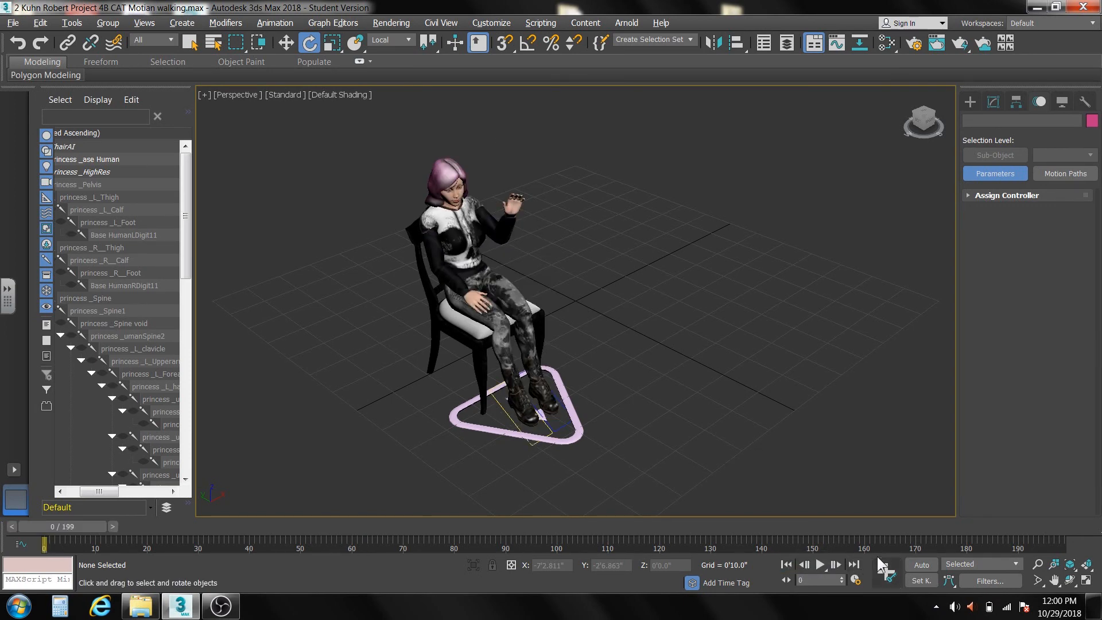
{"action": "left_click", "coordinate": [820, 565]}
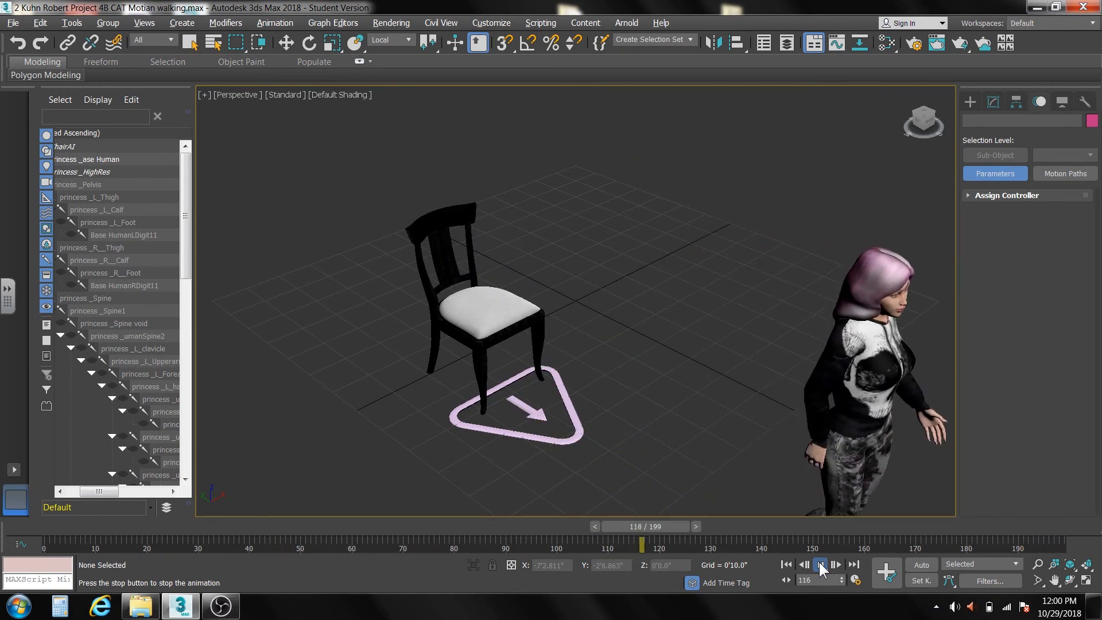
{"action": "left_click", "coordinate": [820, 563]}
{"action": "key", "text": "e"}
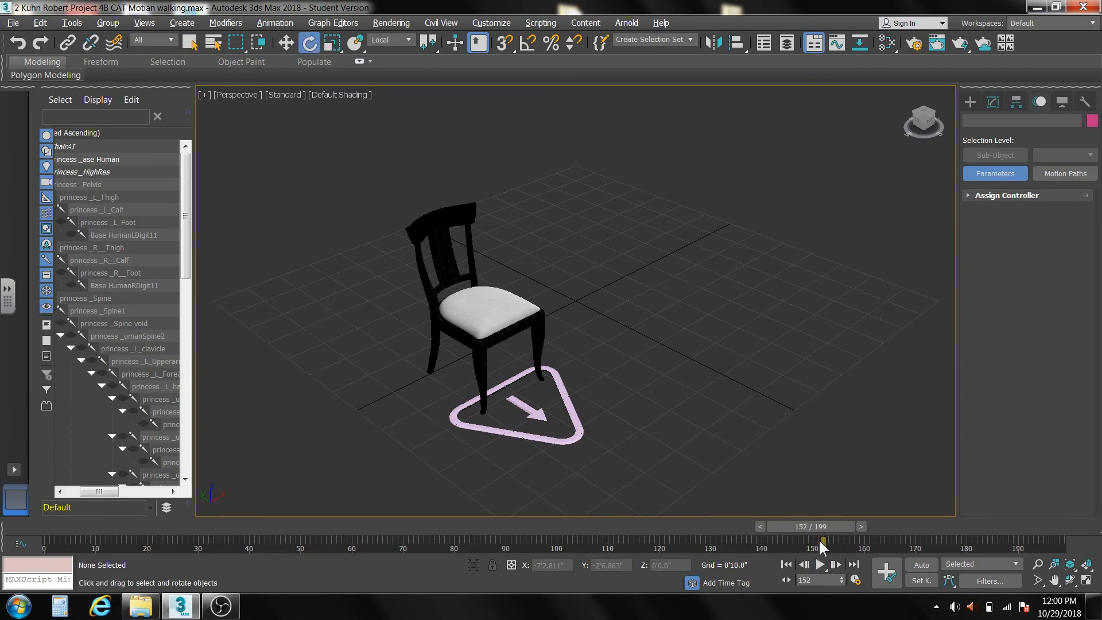
{"action": "left_click", "coordinate": [855, 579]}
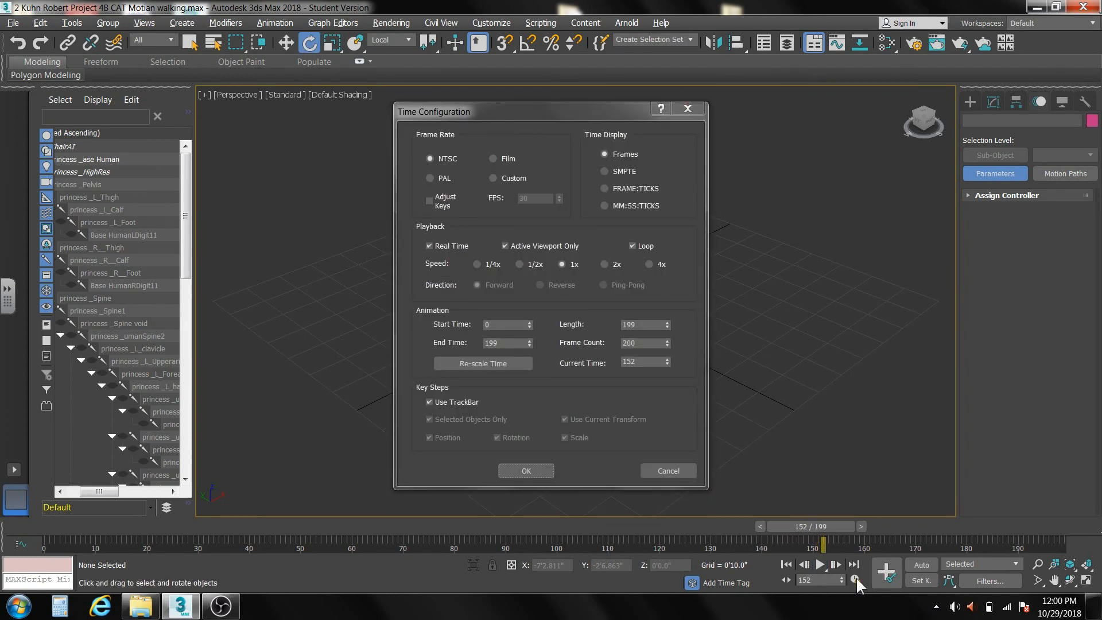
{"action": "left_click", "coordinate": [658, 474]}
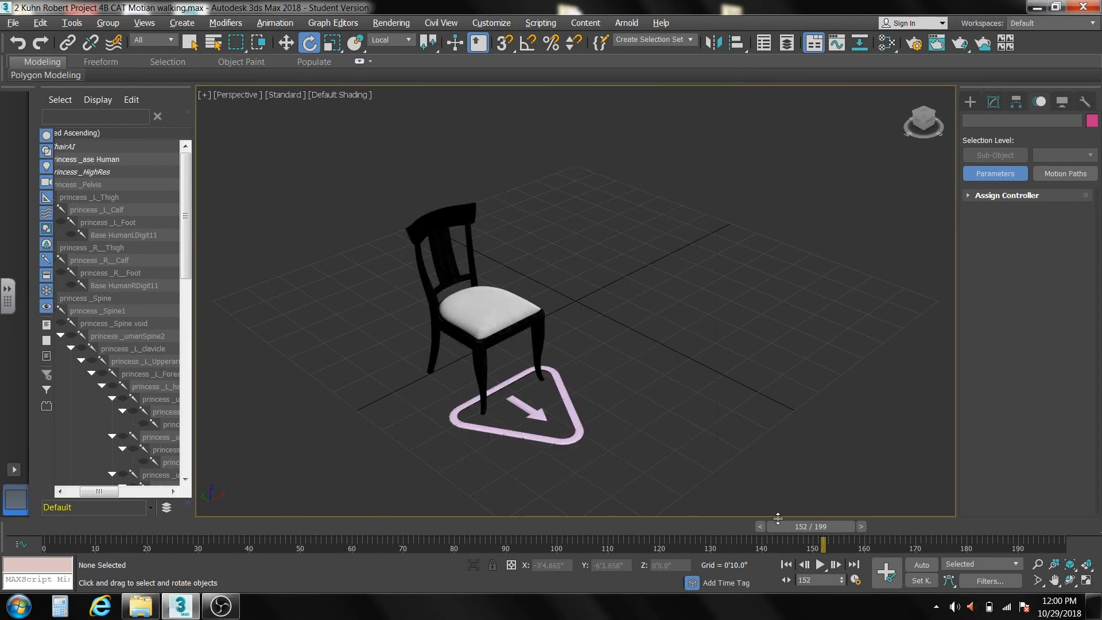
Reframe the Perspective view and scrub the animation back to frame 88 to examine the textured character walking away from the chair.
{"action": "middle_click_drag", "start_coordinate": [776, 462], "coordinate": [664, 403]}
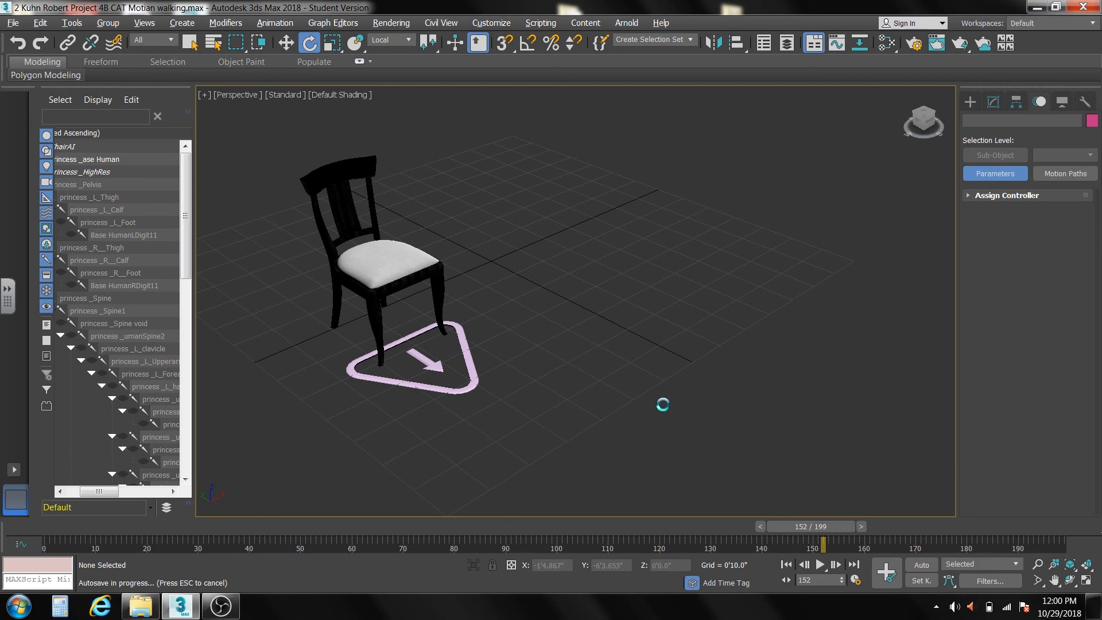
{"action": "left_click_drag", "start_coordinate": [796, 524], "coordinate": [482, 513]}
{"action": "key", "text": "e"}
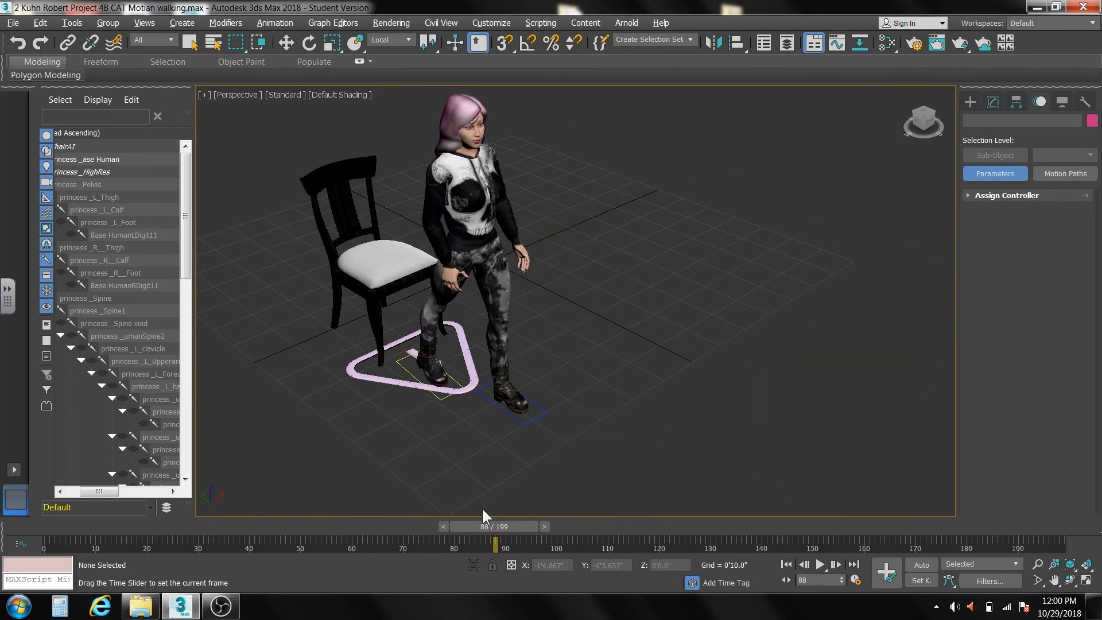
{"action": "key", "text": "e"}
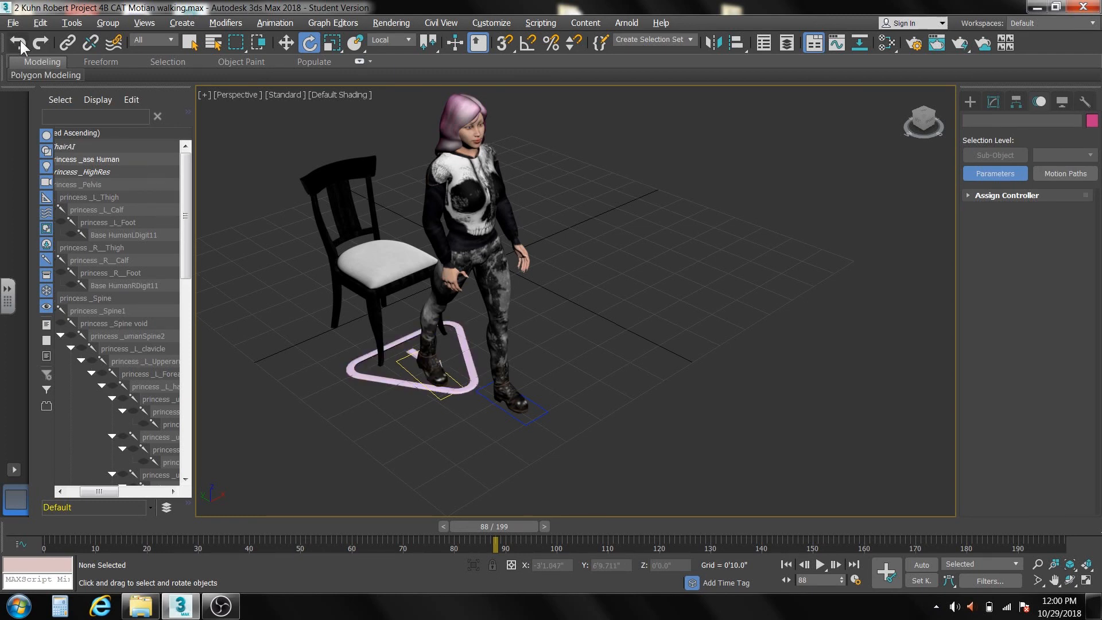
Save the scene under its current name without the leading 2, overwriting the existing Project 4B CAT Motian walking file in the scenes folder.
{"action": "left_click", "coordinate": [15, 20]}
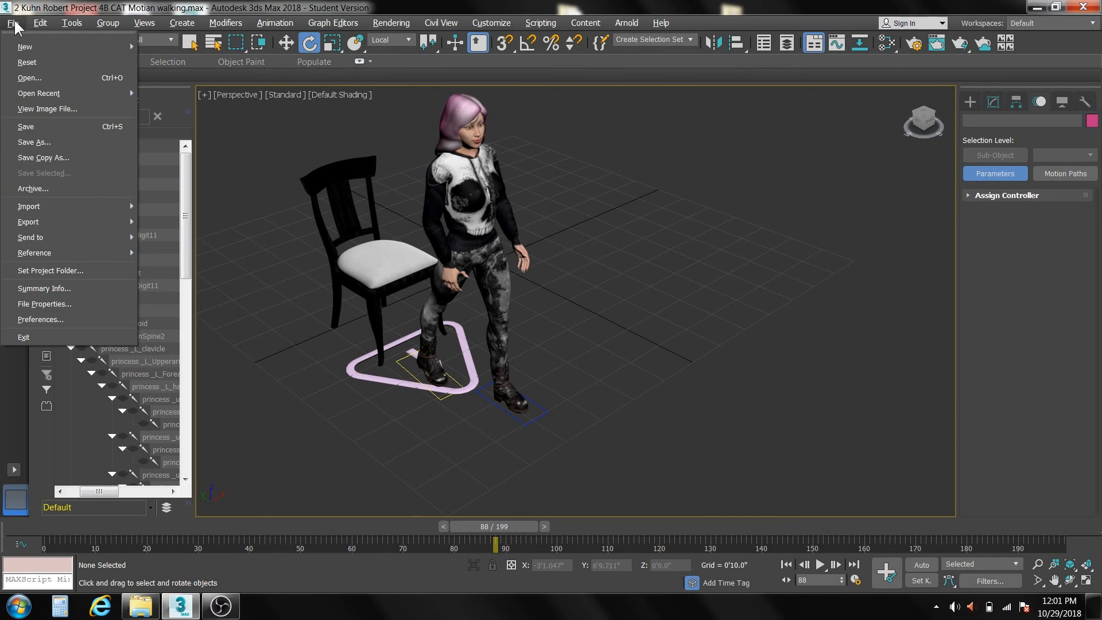
{"action": "left_click", "coordinate": [36, 142]}
{"action": "key", "text": "ctrl+c"}
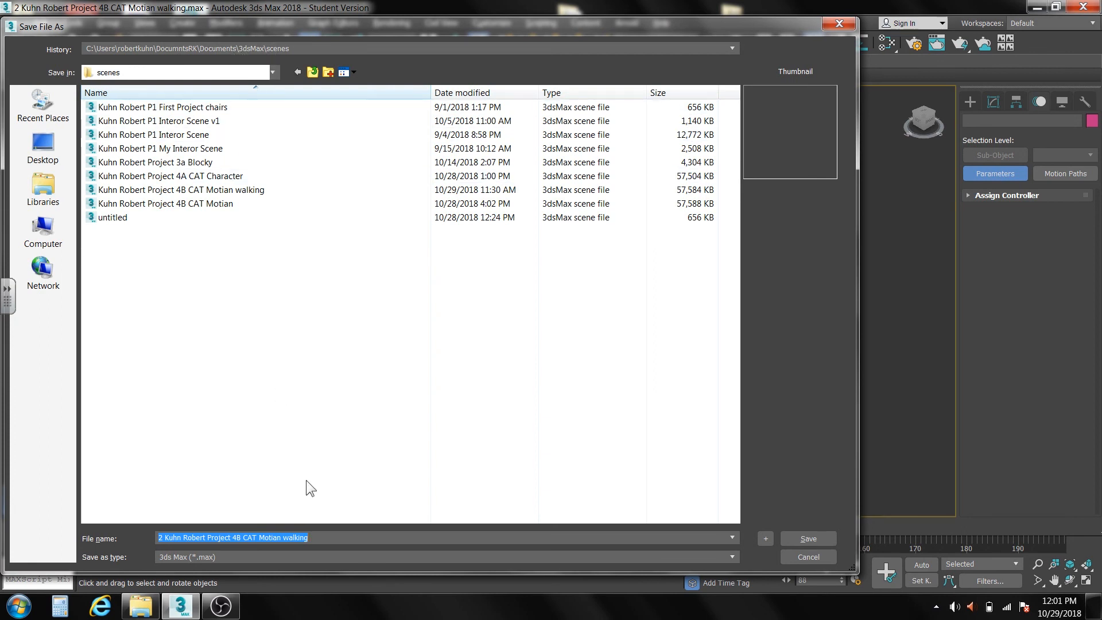
{"action": "right_click", "coordinate": [174, 537]}
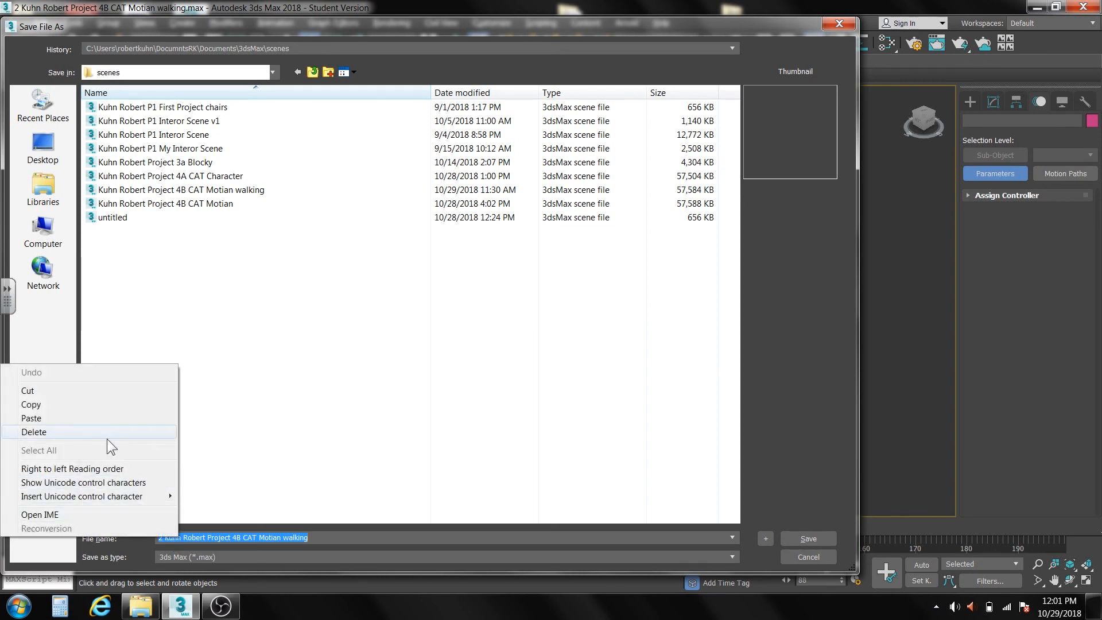
{"action": "left_click", "coordinate": [105, 418]}
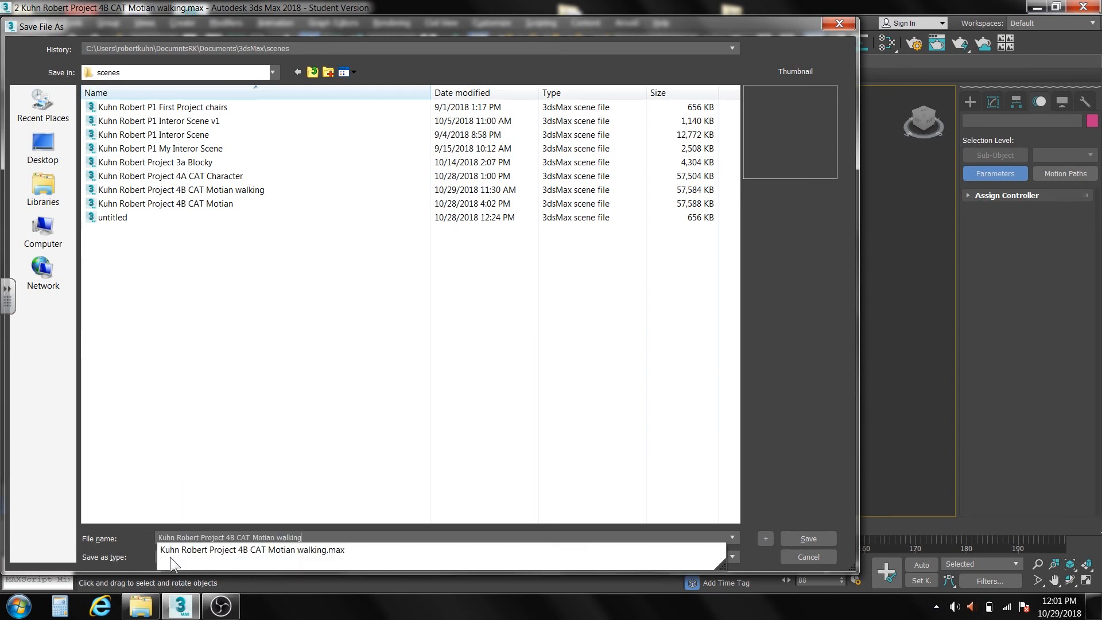
{"action": "left_click", "coordinate": [337, 529]}
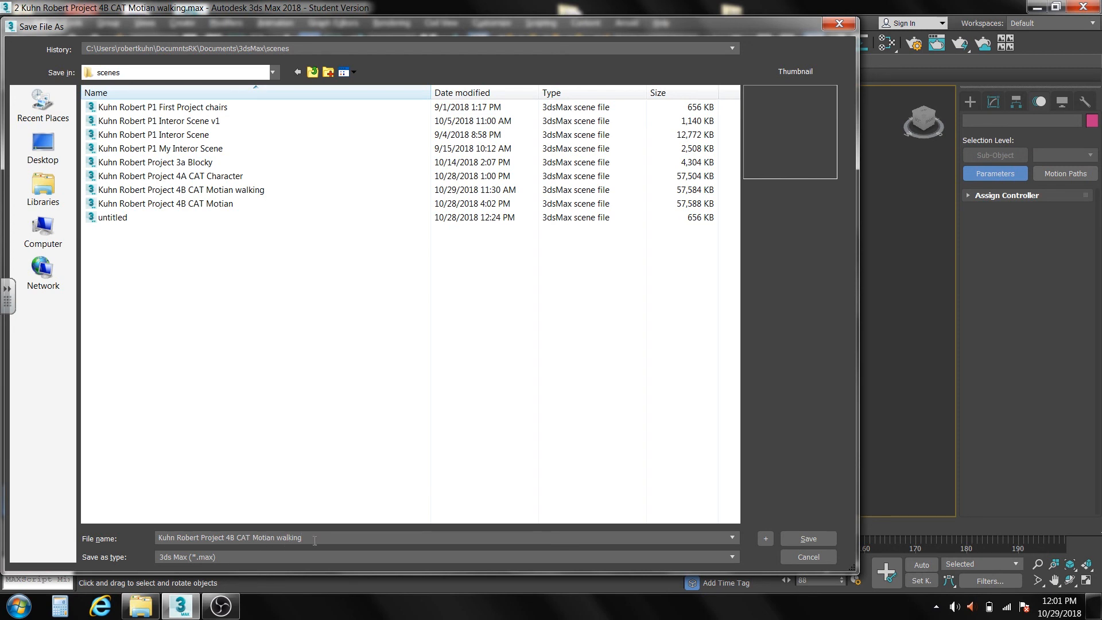
{"action": "left_click", "coordinate": [804, 539]}
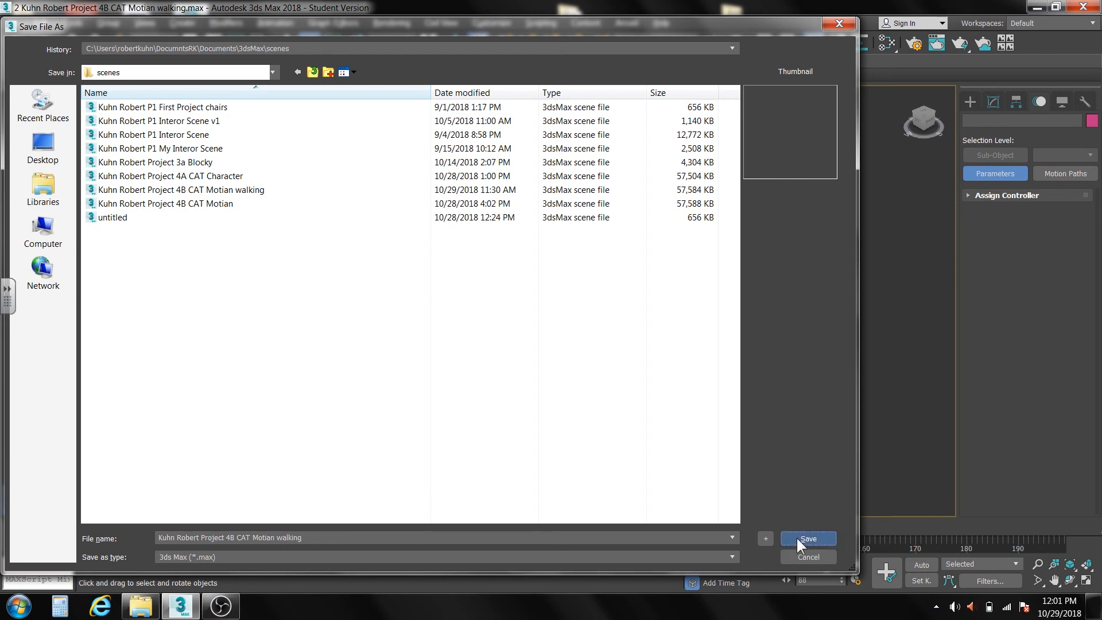
{"action": "left_click", "coordinate": [618, 362]}
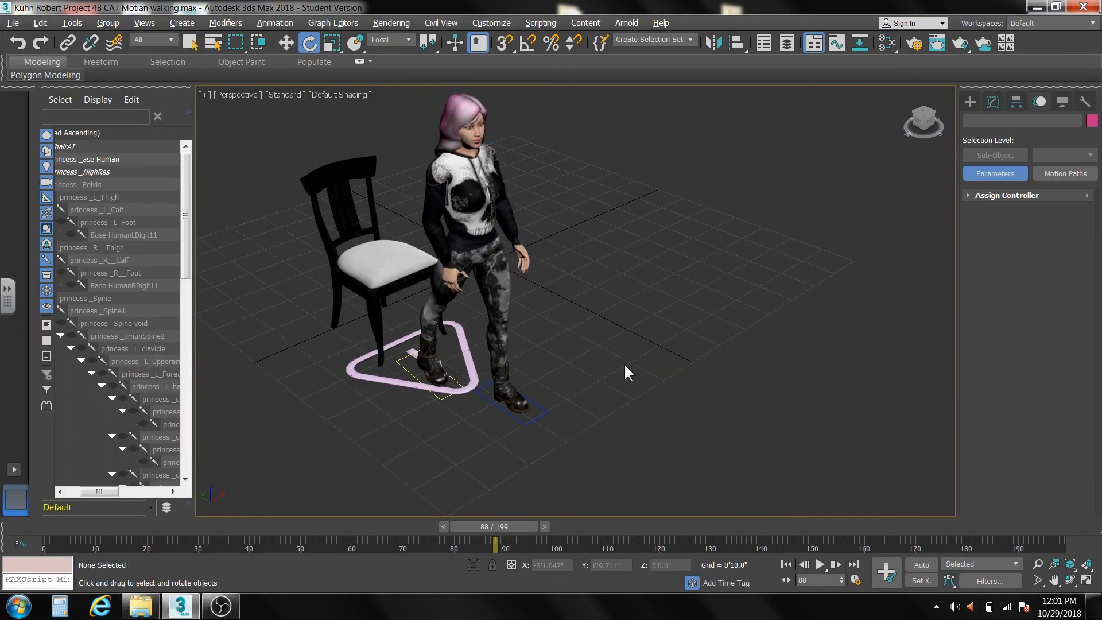